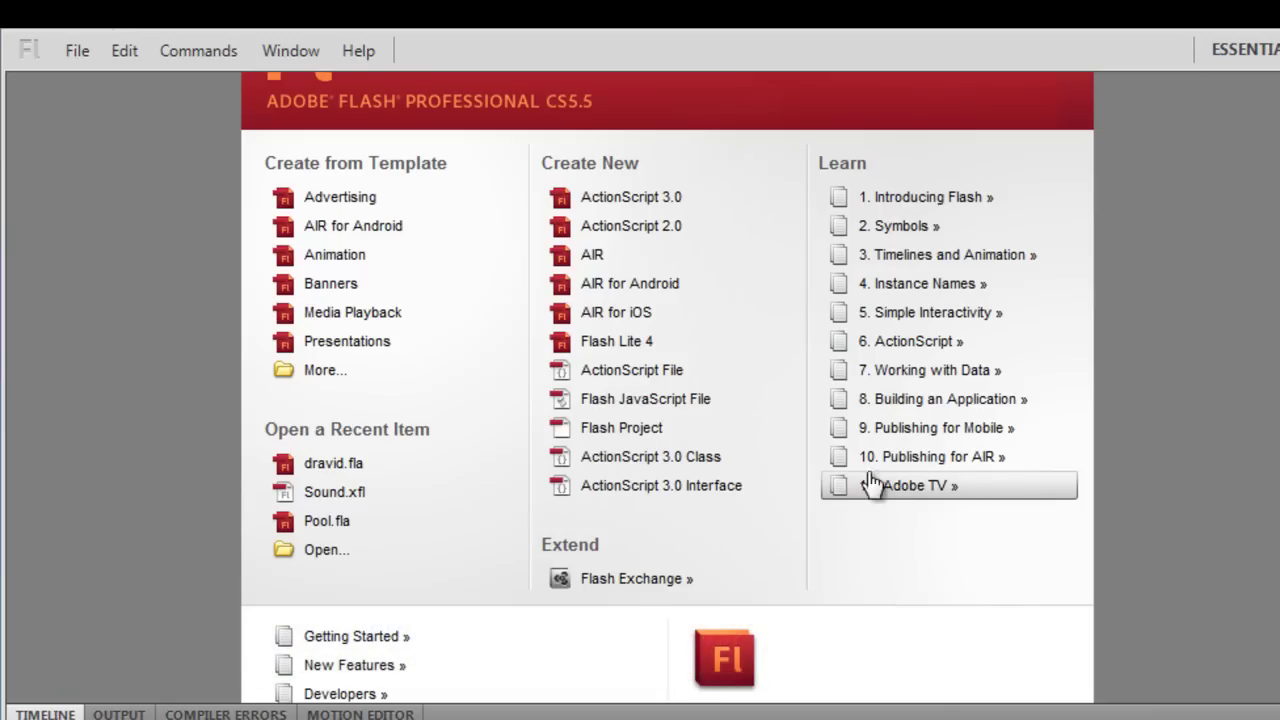
Create an ActionScript 3.0 document and import Kalimba, Maid with the Flaxen Hair and Sleep Away from Sample Music.
click(654, 199)
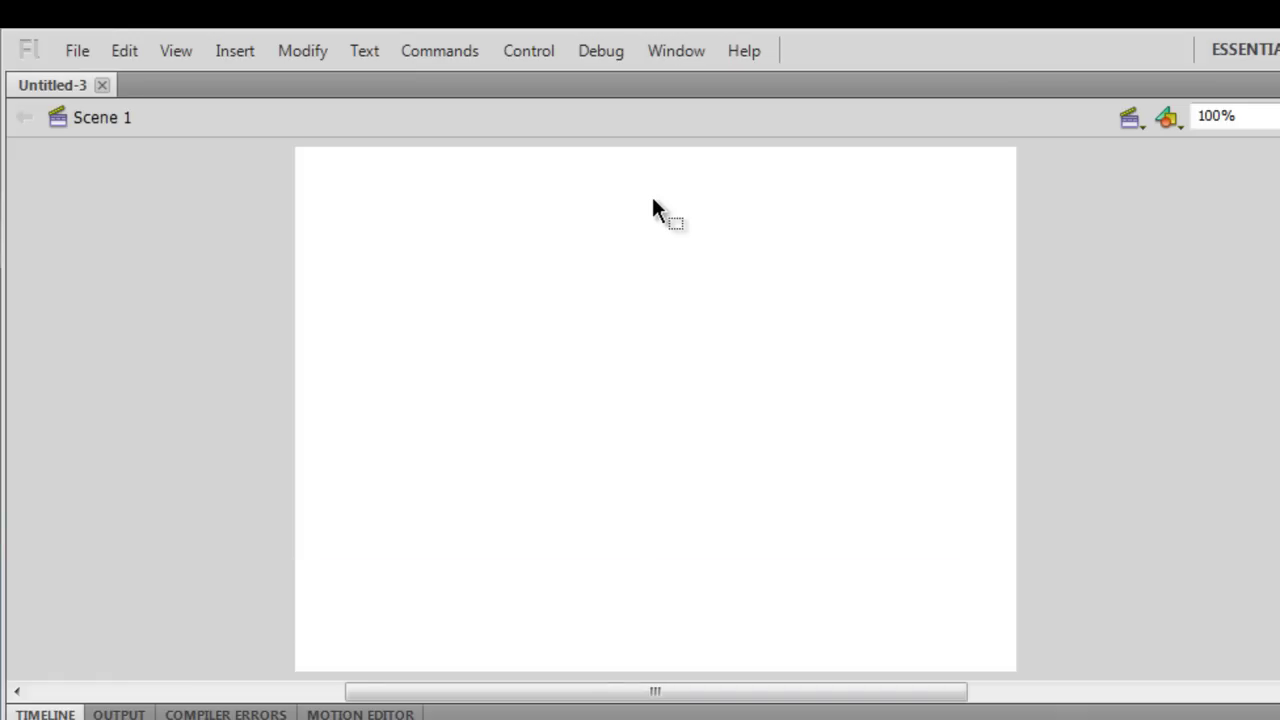
click(80, 55)
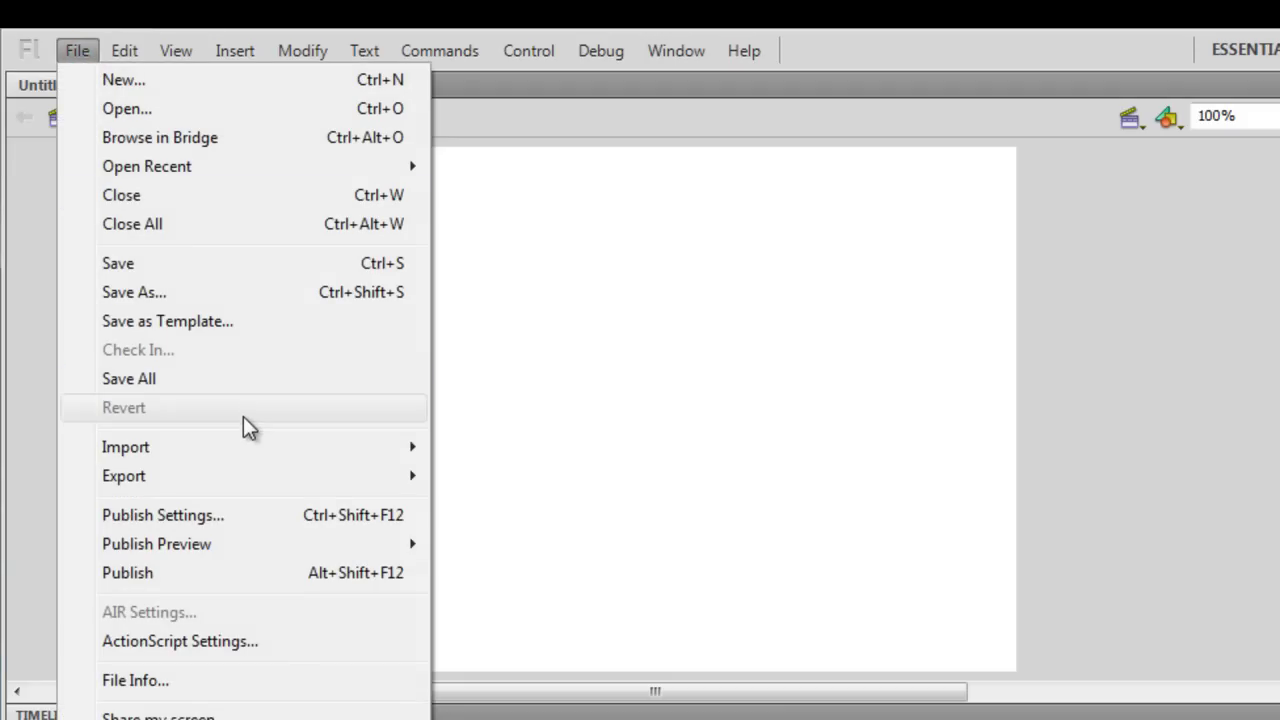
click(246, 446)
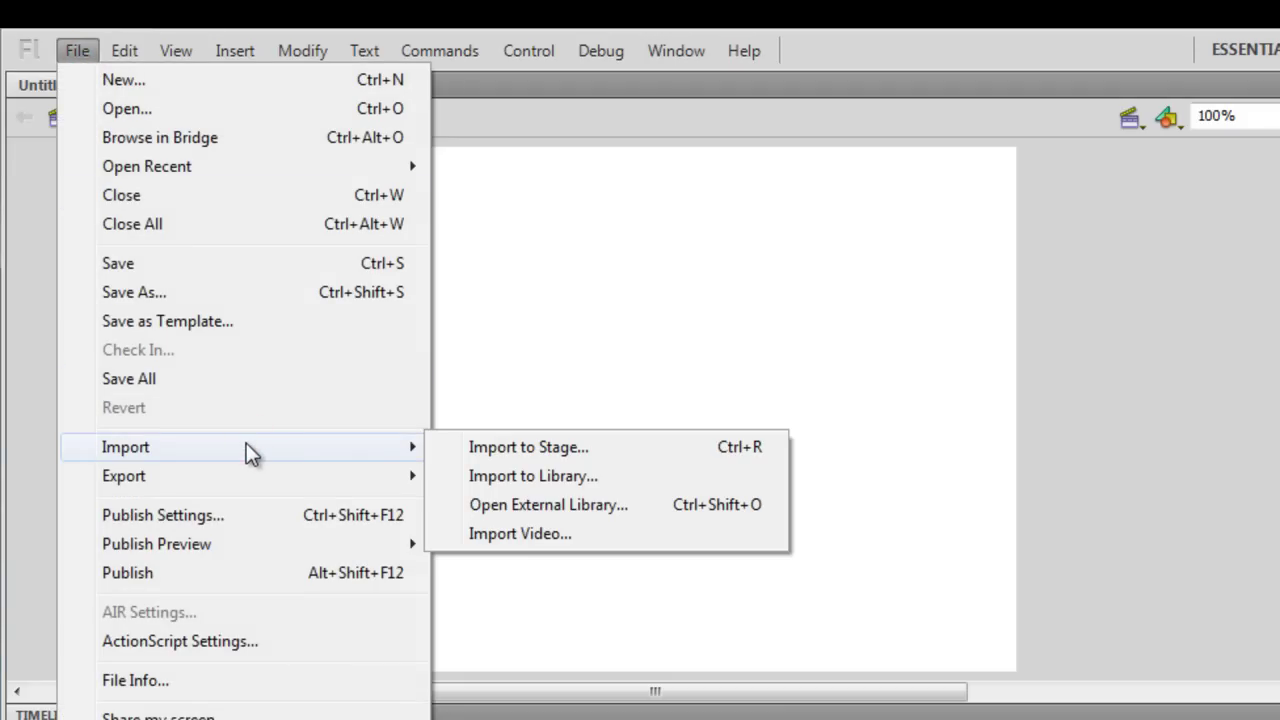
click(551, 457)
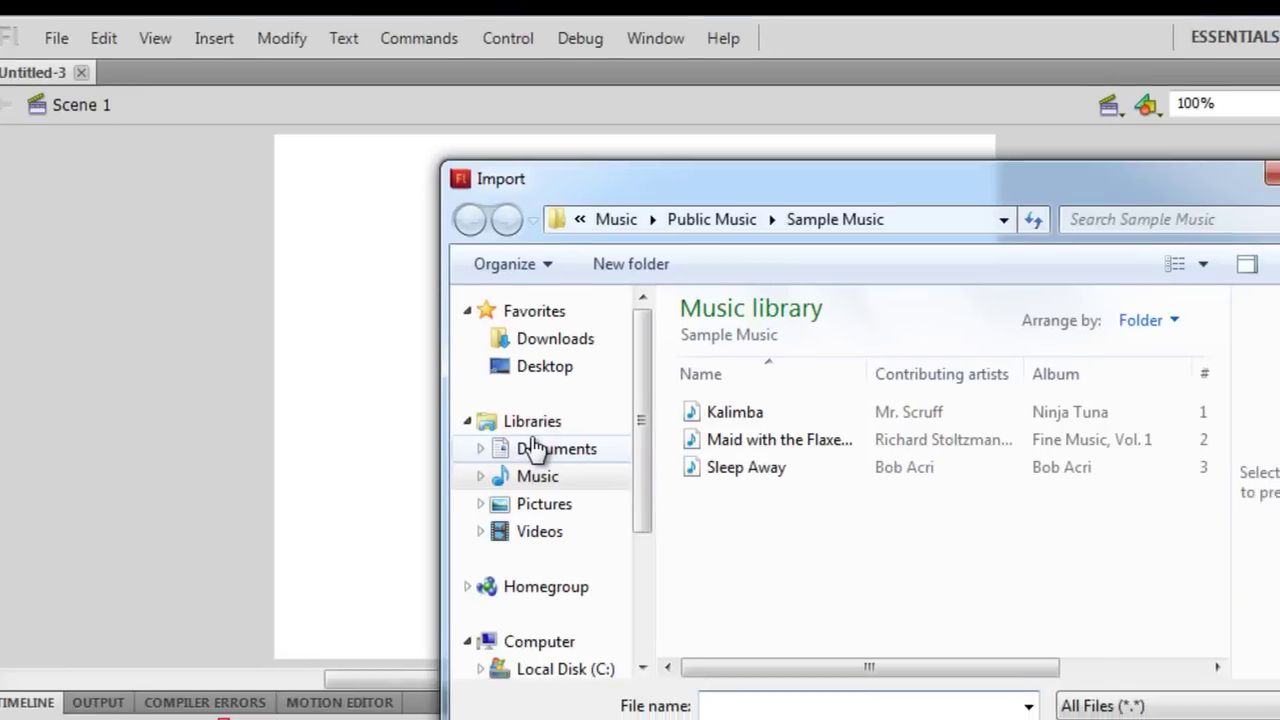
click(716, 416)
ctrl+click(730, 446)
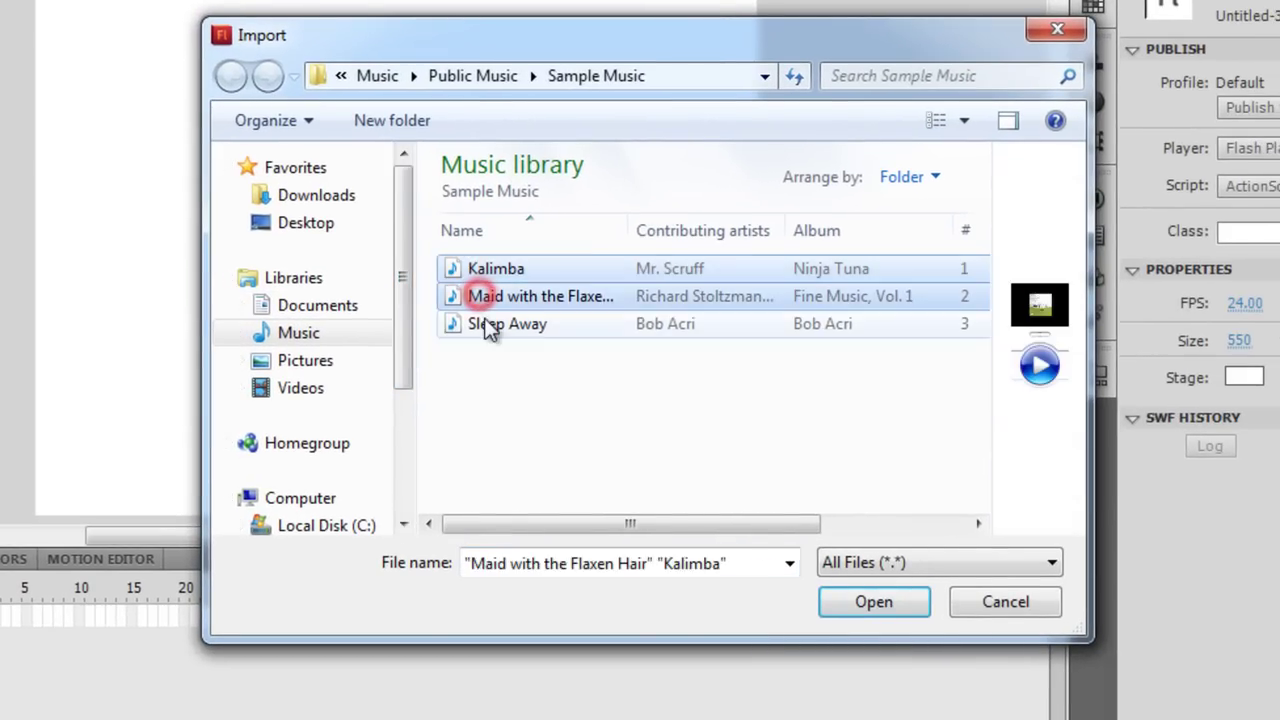
ctrl+click(489, 327)
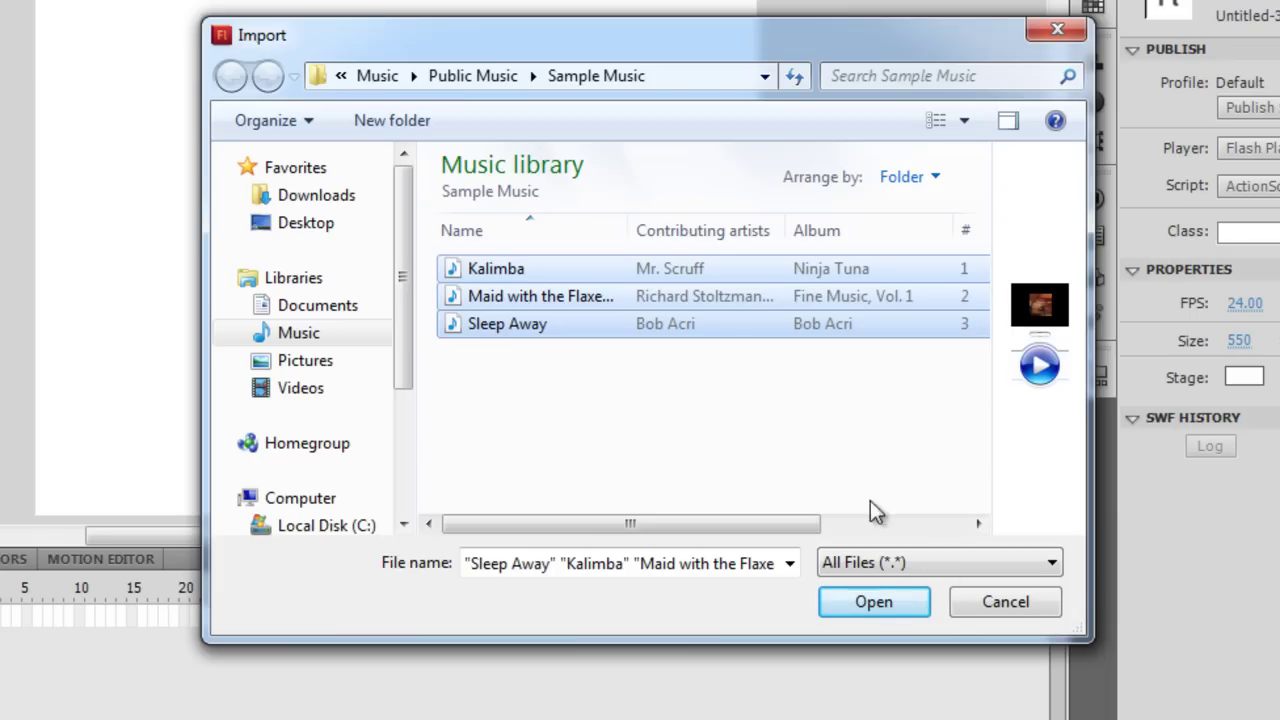
click(900, 598)
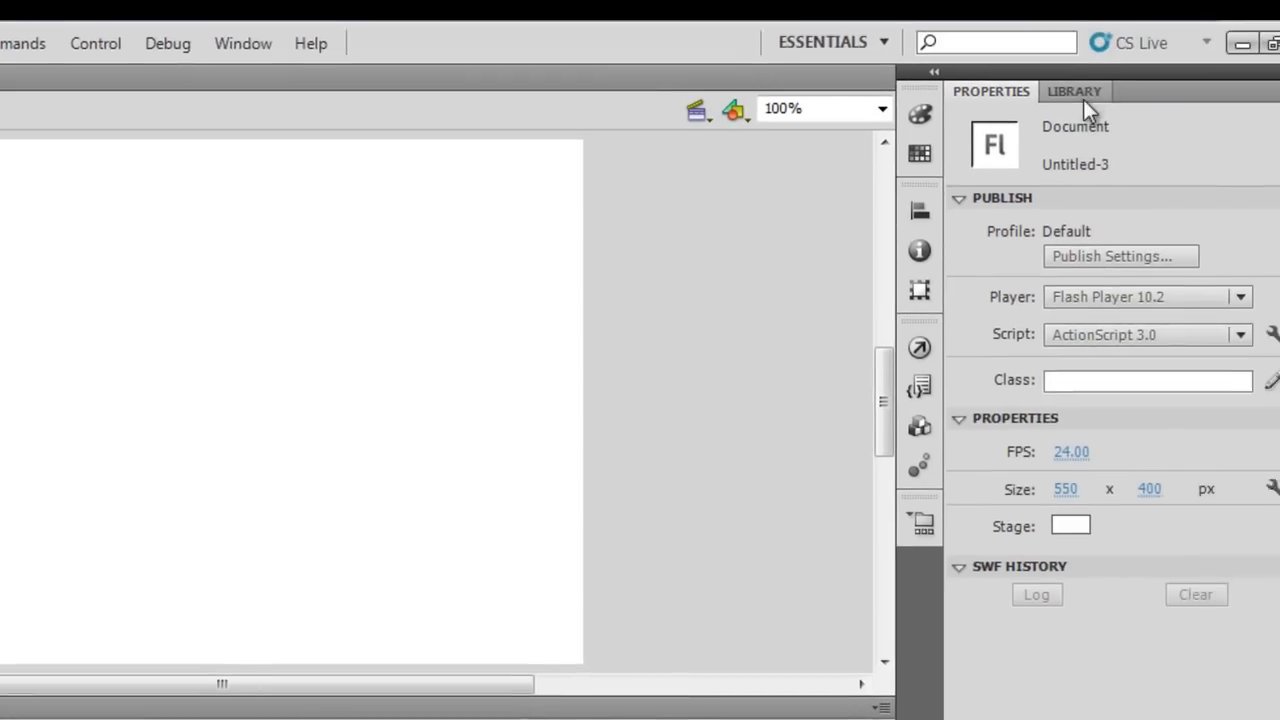
Examine the waveforms of the imported sounds in the library and preview Maid with the Flaxen Hair.mp3.
click(1269, 71)
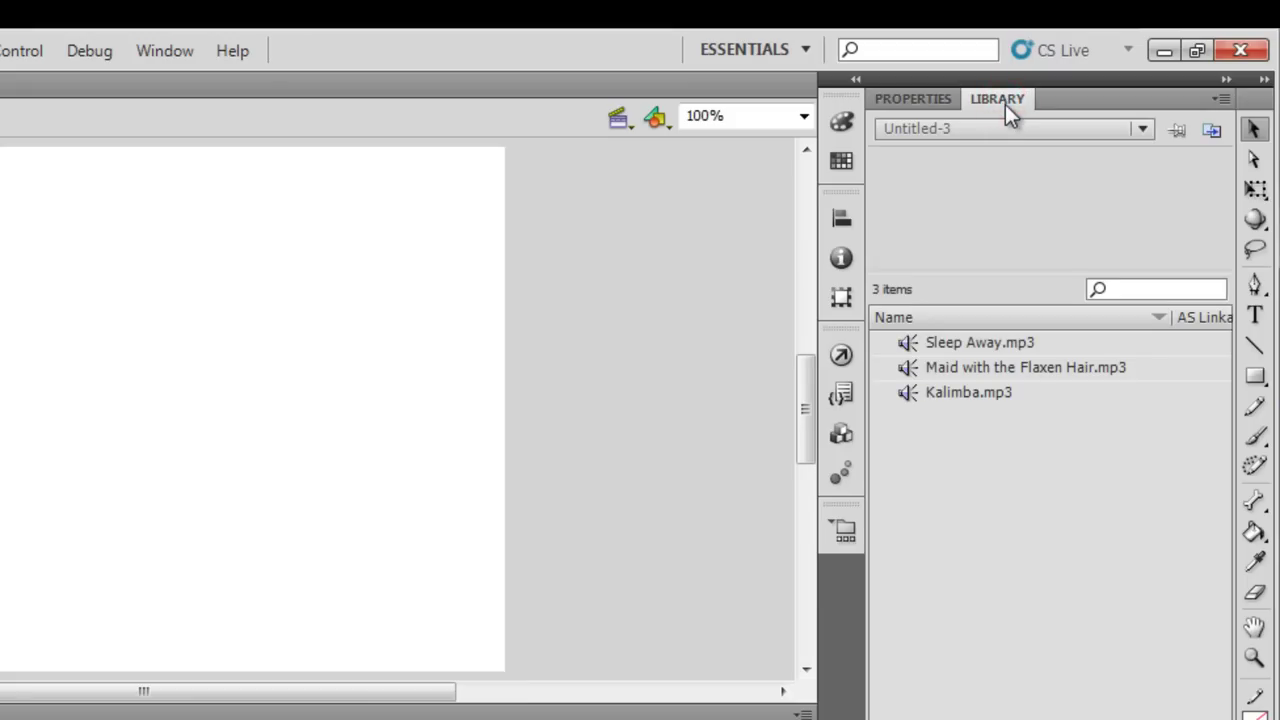
click(999, 345)
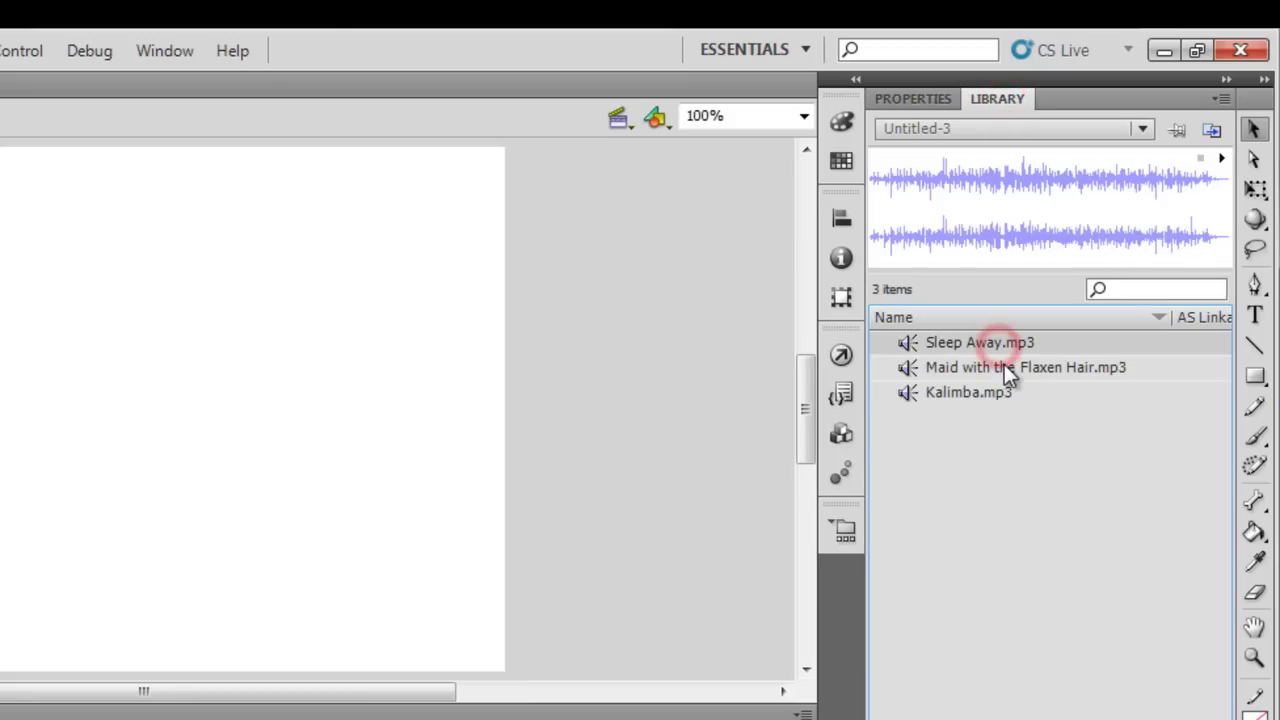
click(1005, 367)
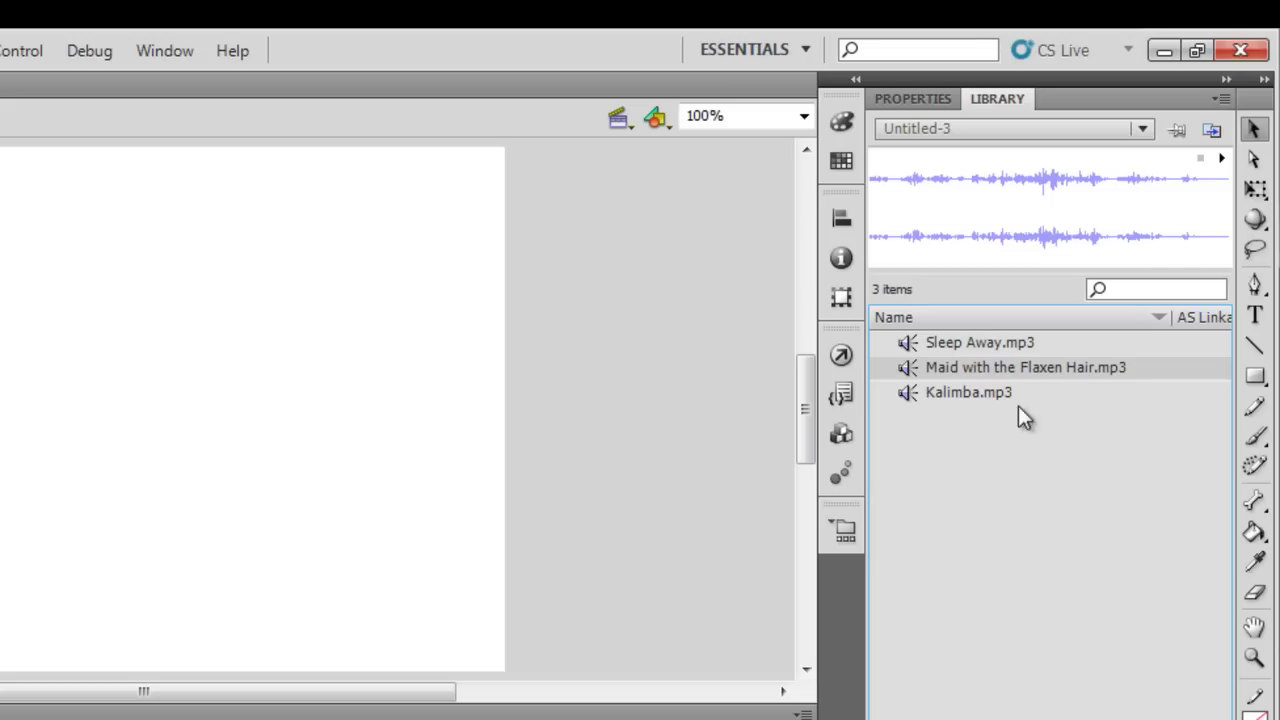
click(996, 394)
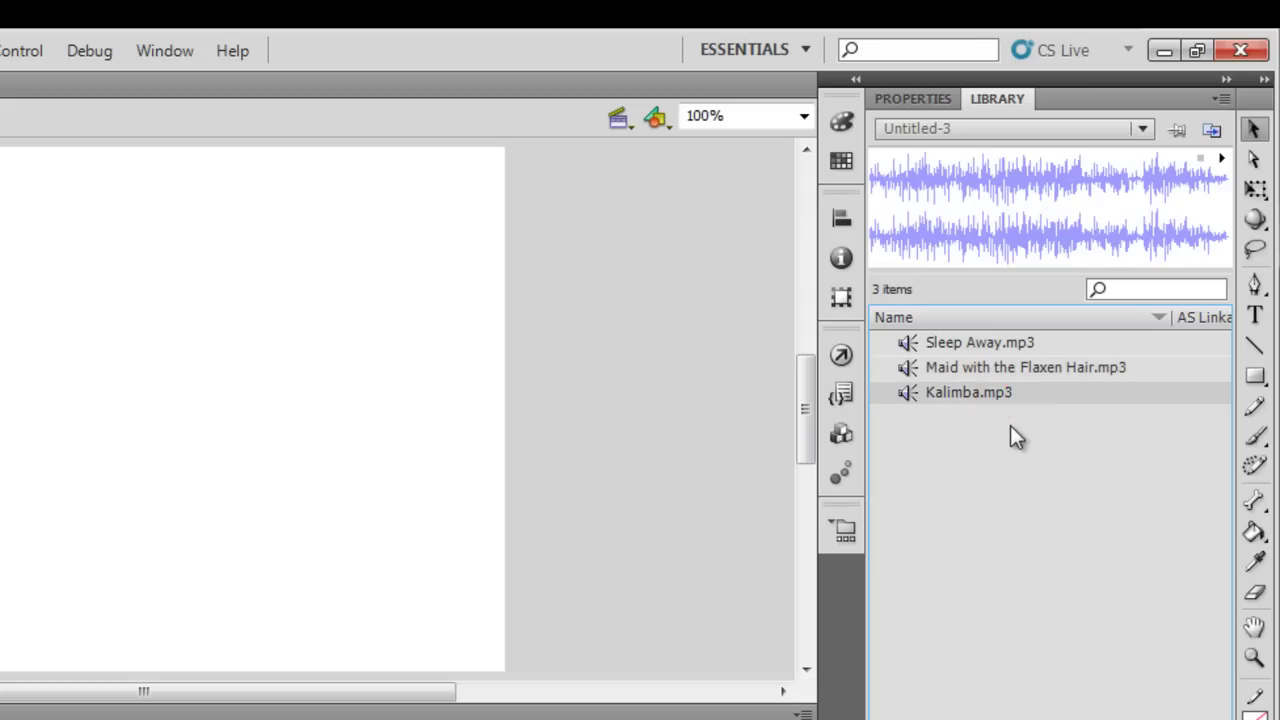
click(980, 348)
click(986, 366)
click(975, 344)
click(995, 366)
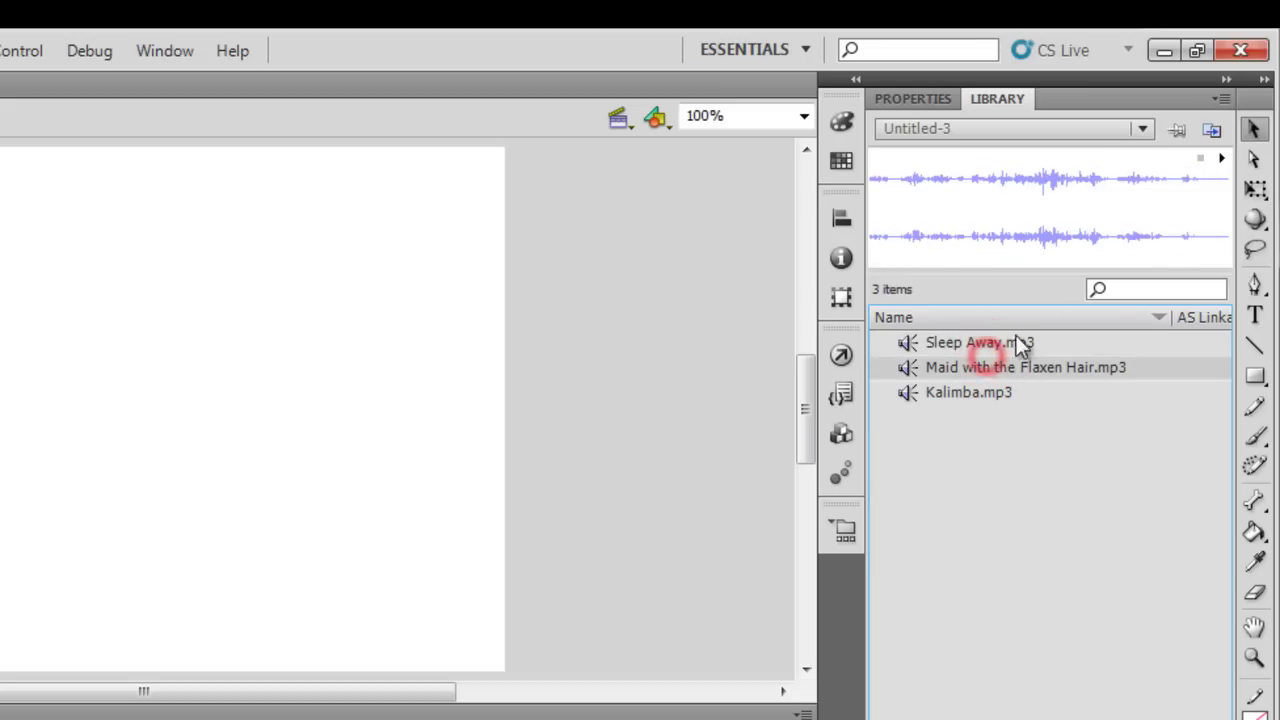
click(1221, 163)
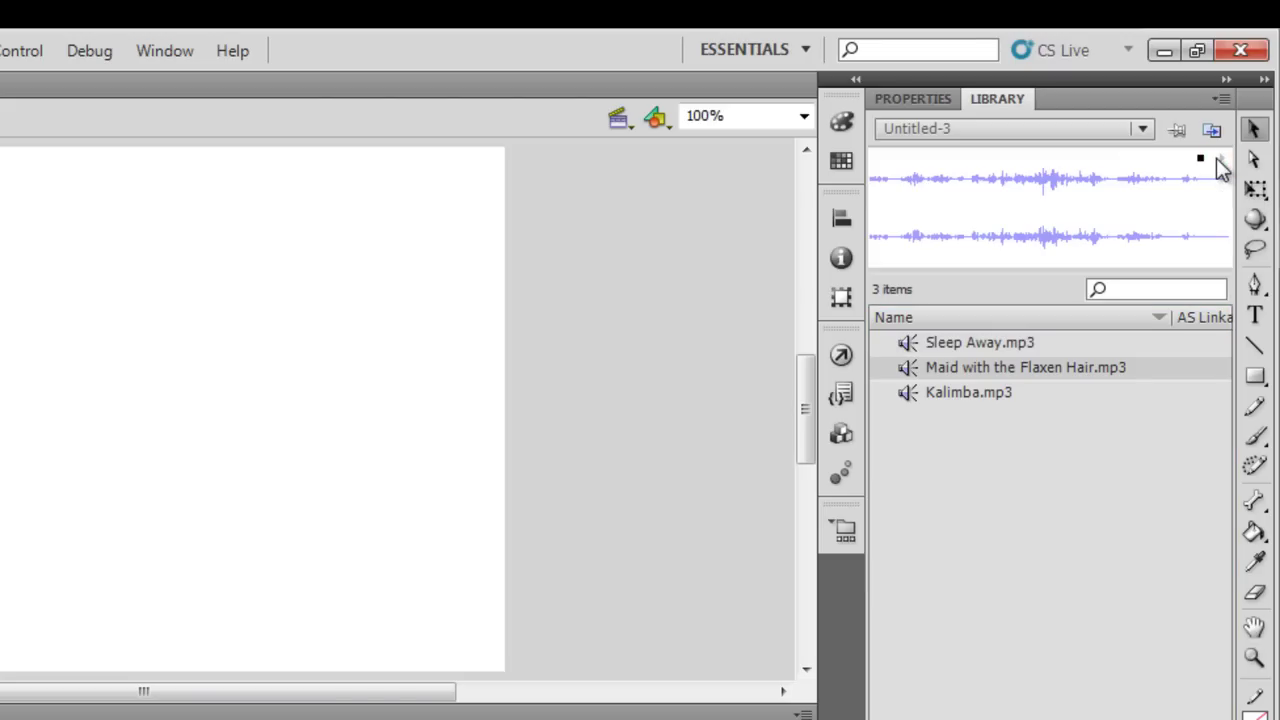
click(1200, 158)
Increase the height of Layer 1 through its layer properties.
drag(493, 428, 396, 452)
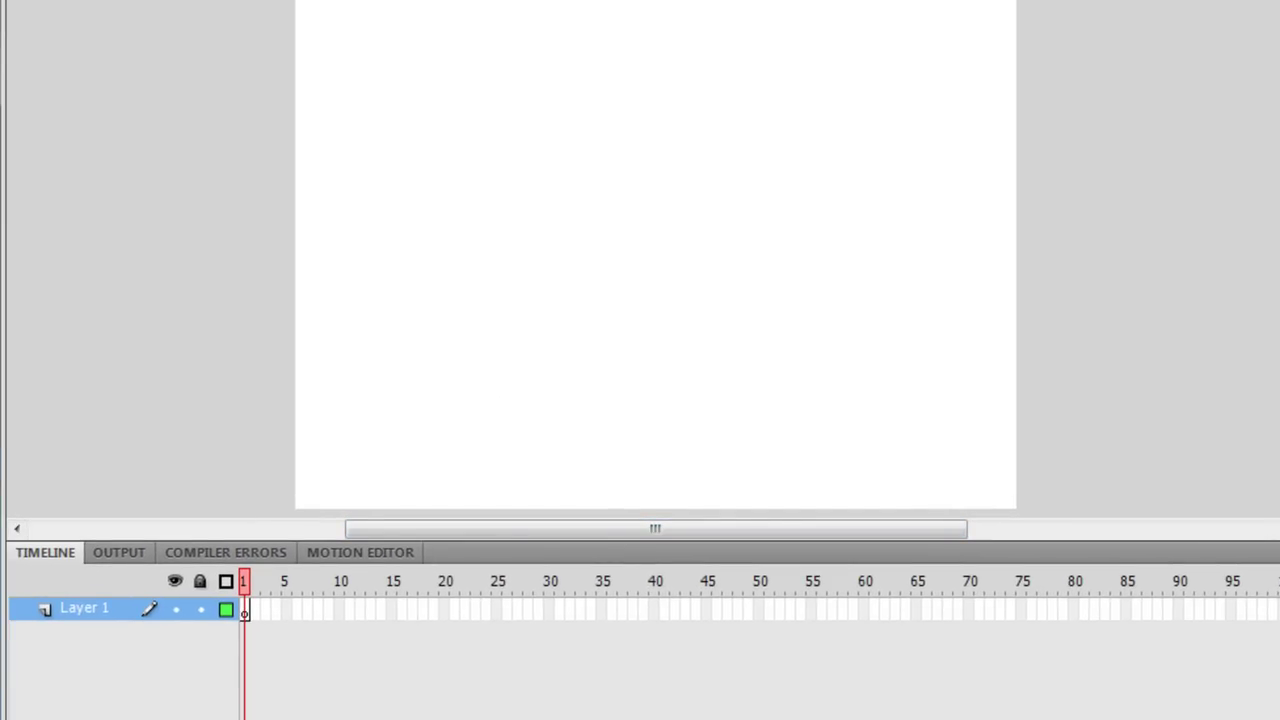
right_click(75, 606)
click(143, 581)
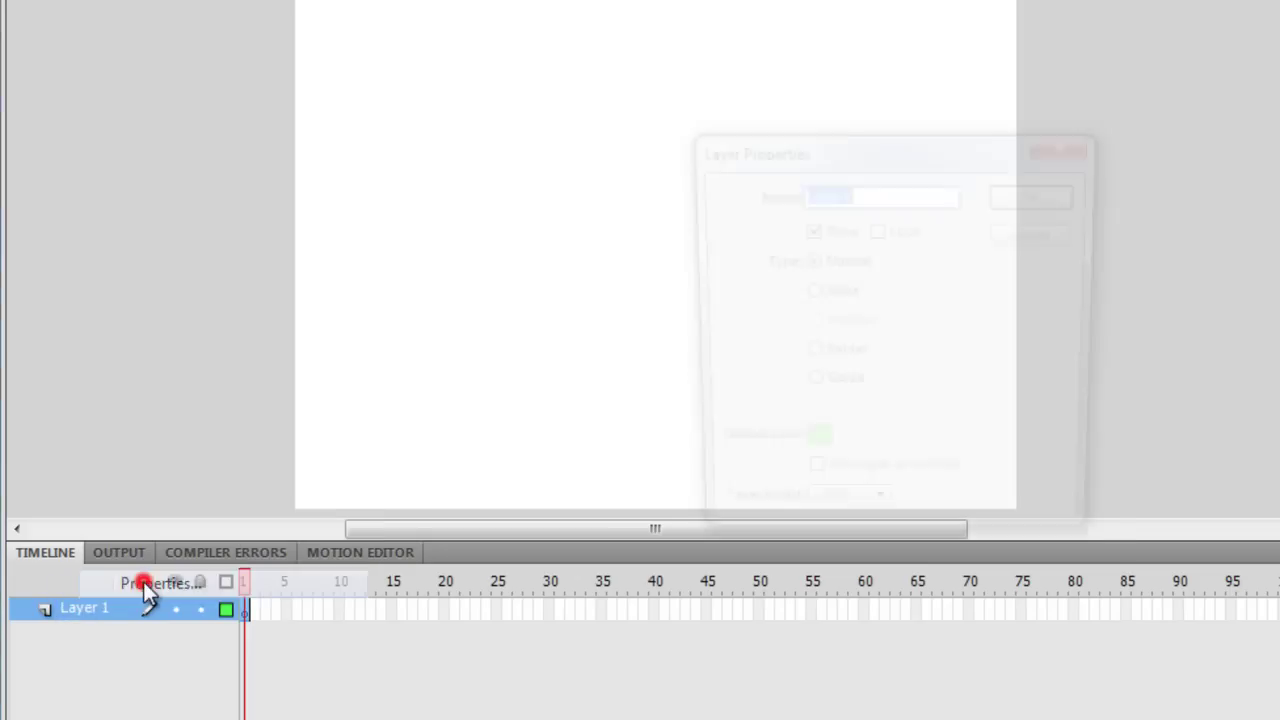
click(829, 520)
click(836, 580)
click(1012, 195)
Rename Layer 1 as music.
double_click(90, 609)
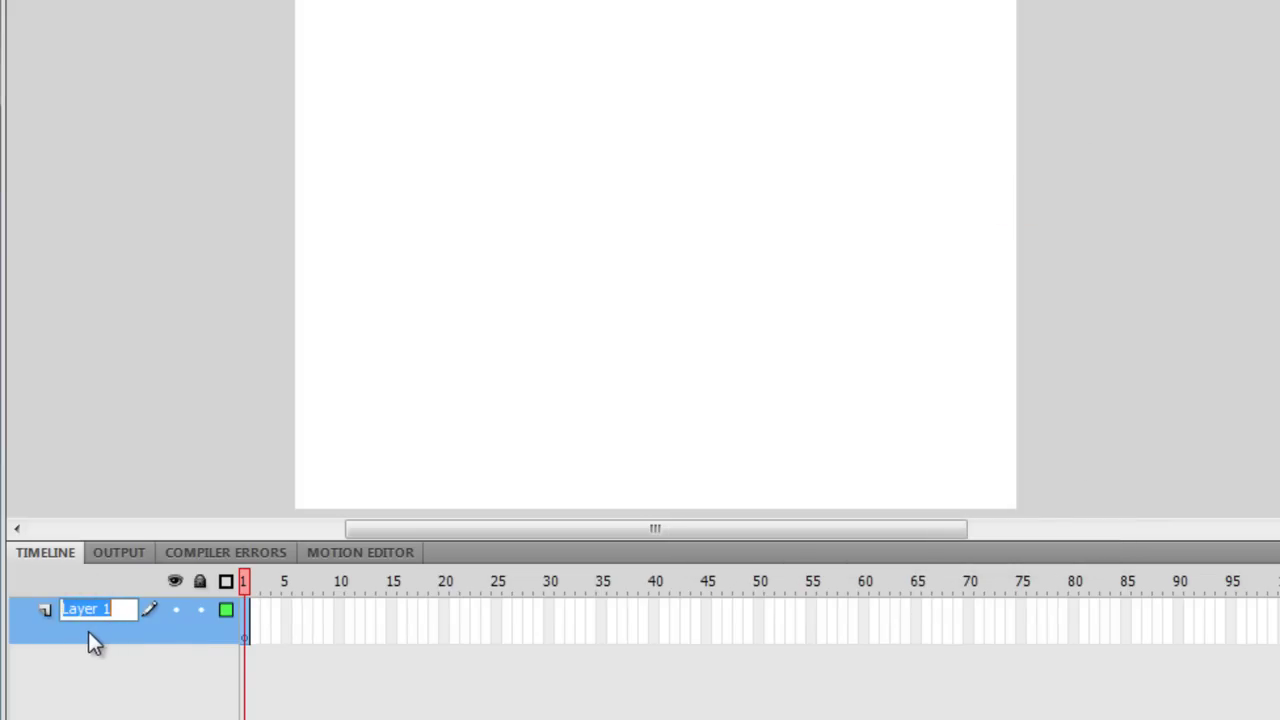
text(music)
key(Return)
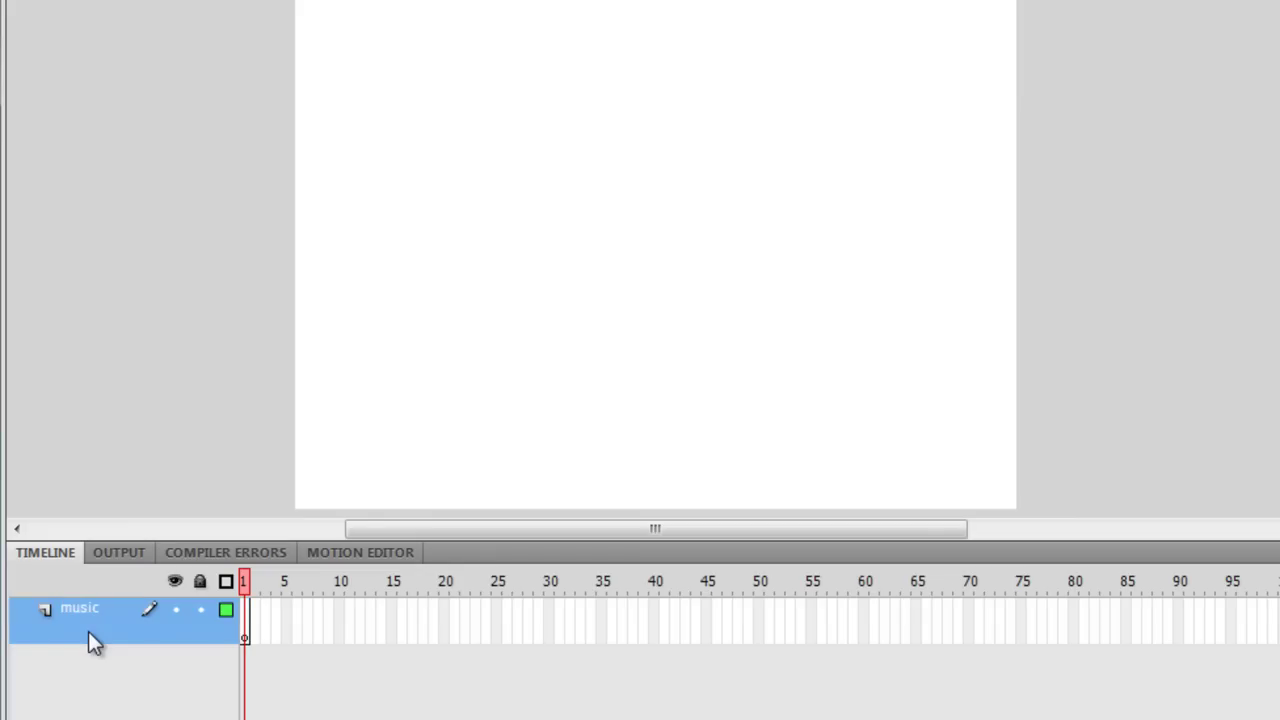
Assign the sound Maid with the Flaxen Hair.mp3 to frame 1 of the music layer.
click(247, 625)
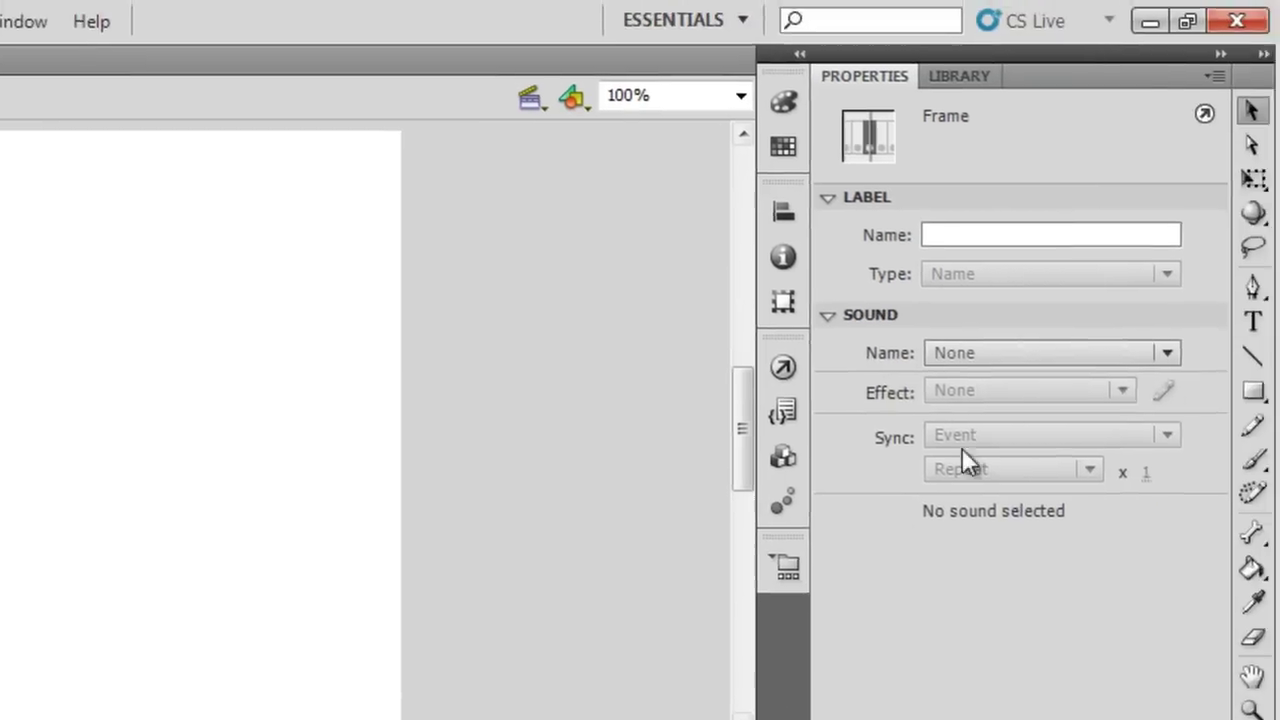
click(997, 354)
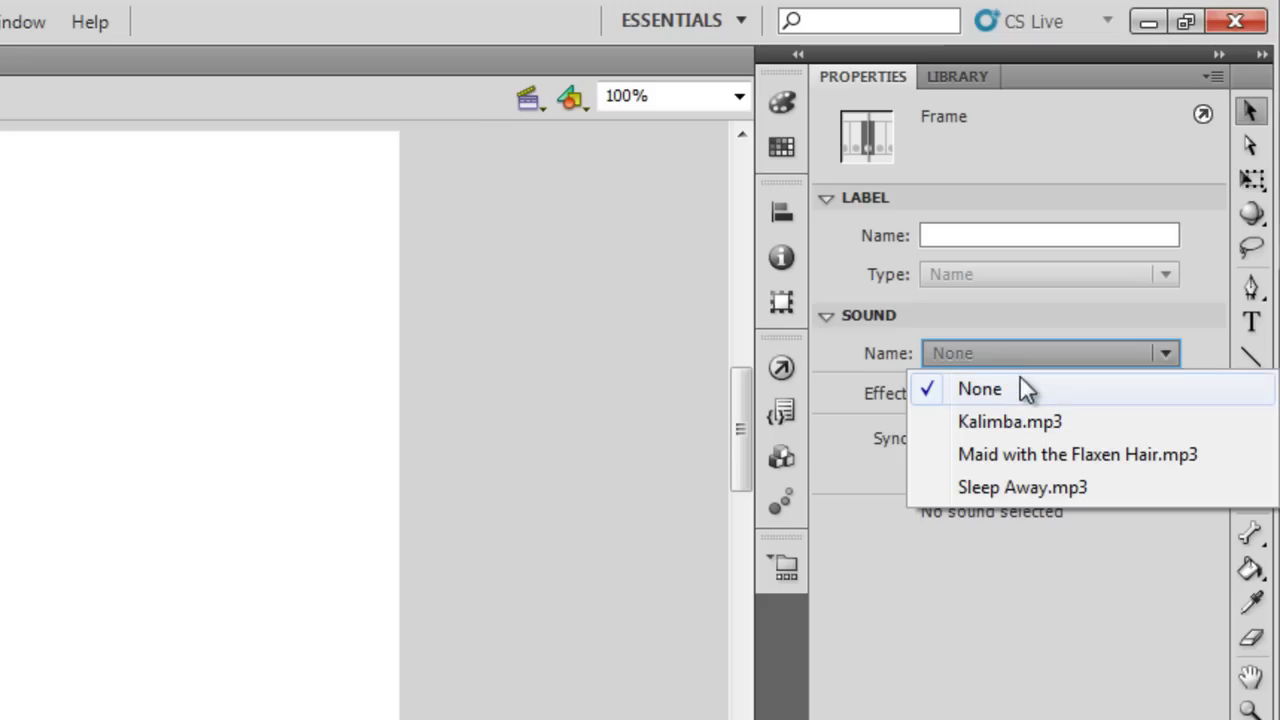
click(1036, 455)
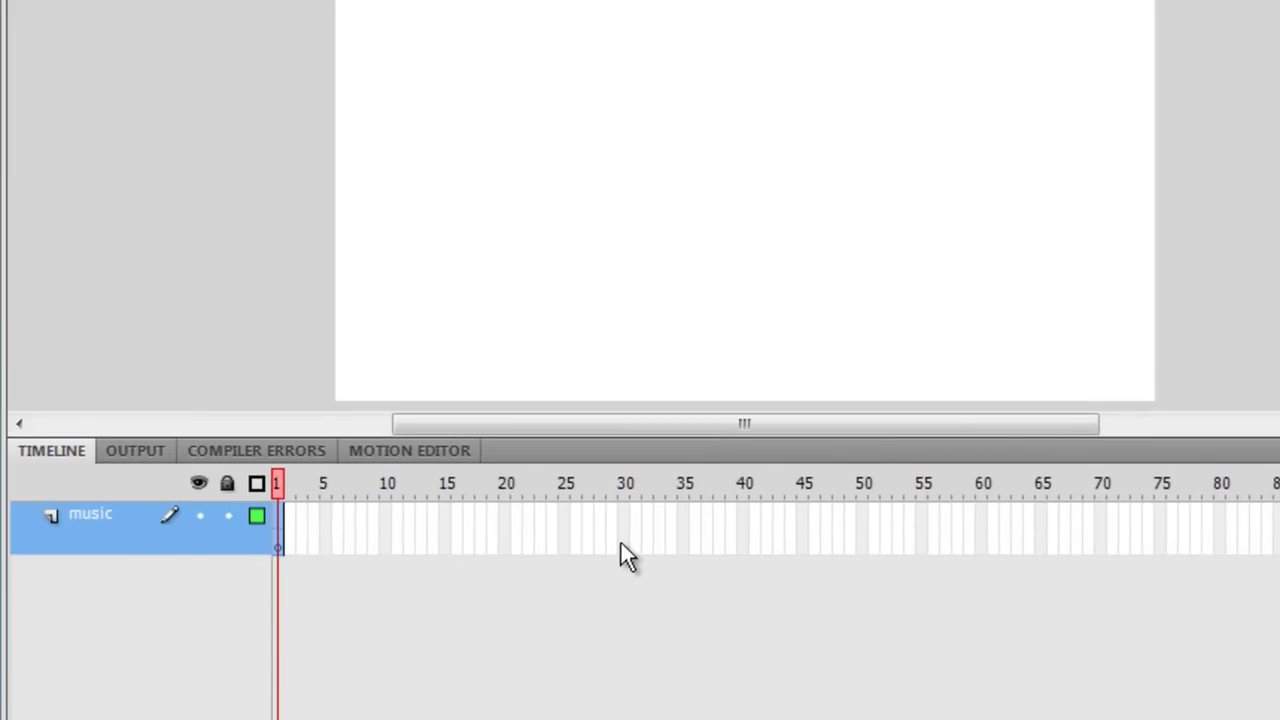
Insert a blank keyframe at frame 30 of the music layer and assign Maid with the Flaxen Hair.mp3 with Stop sync.
click(621, 544)
key(F5)
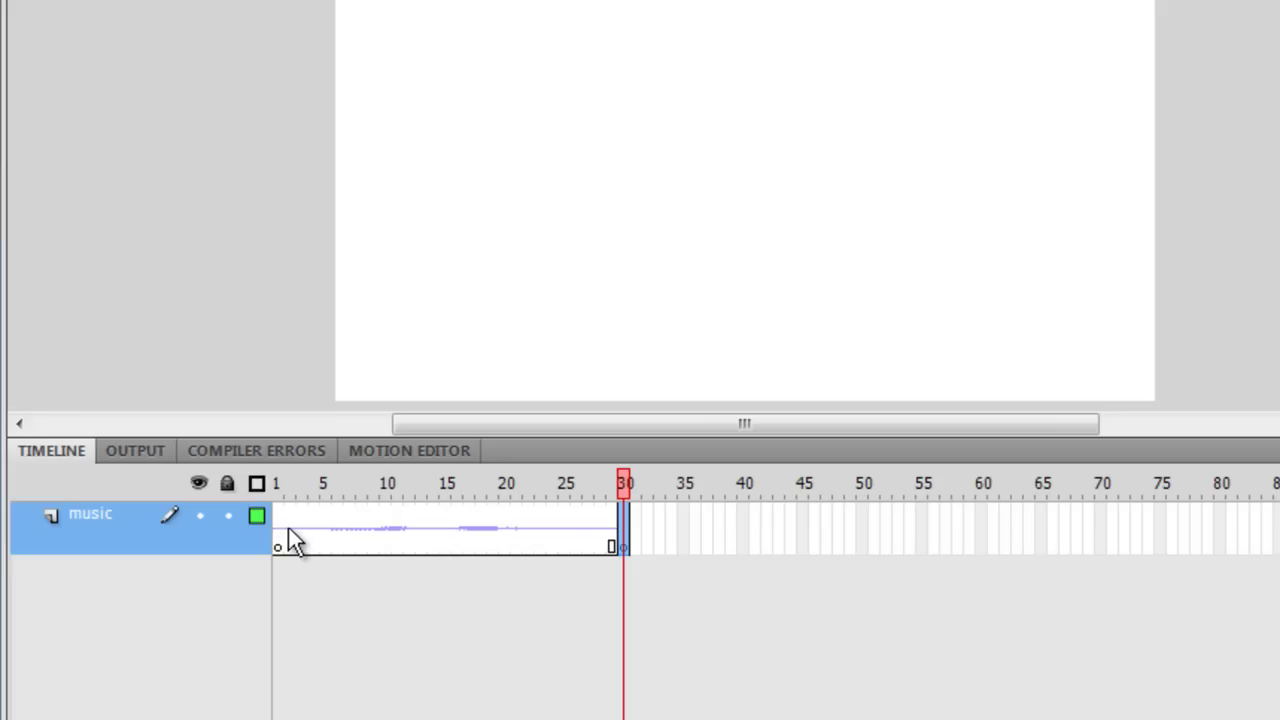
click(625, 540)
click(880, 294)
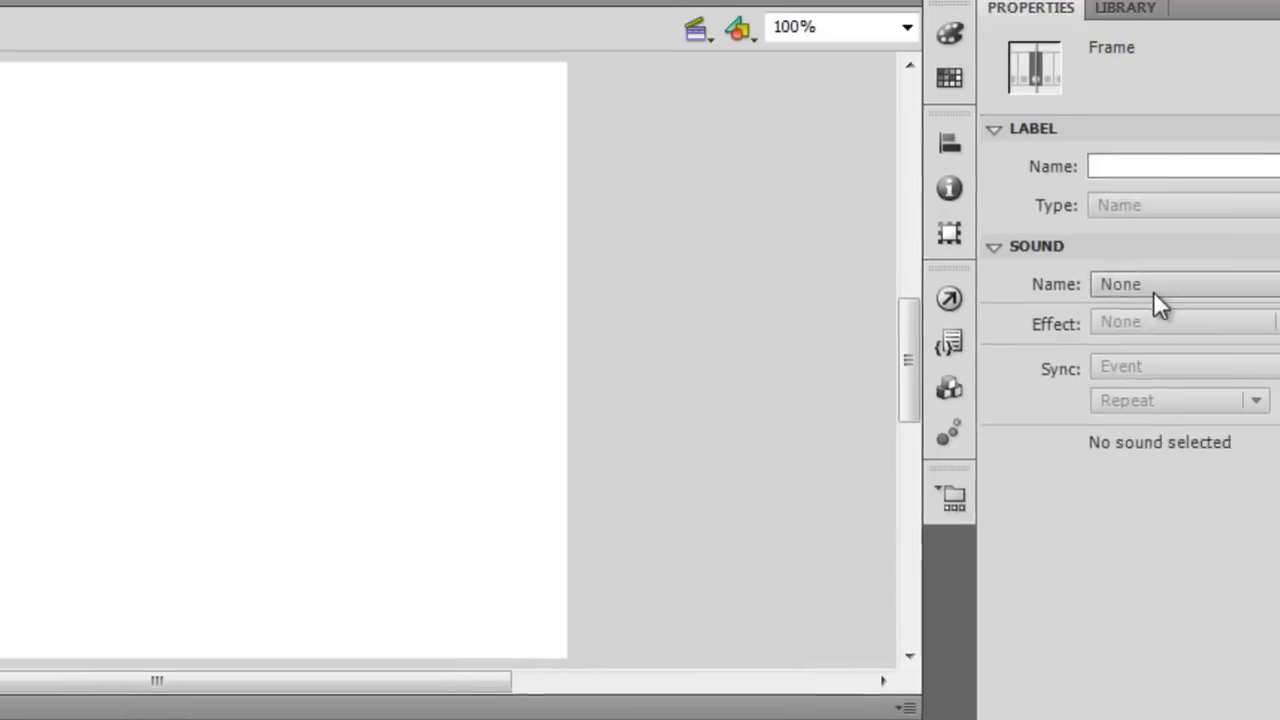
click(1157, 300)
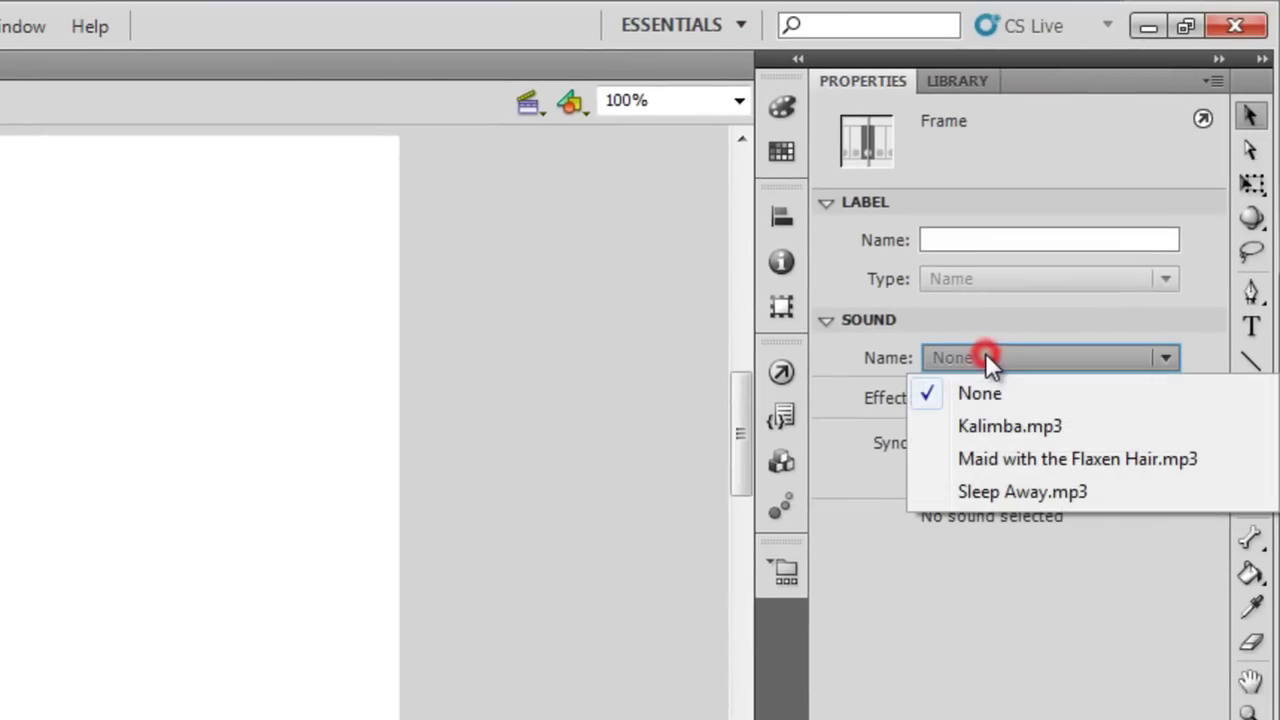
click(1017, 458)
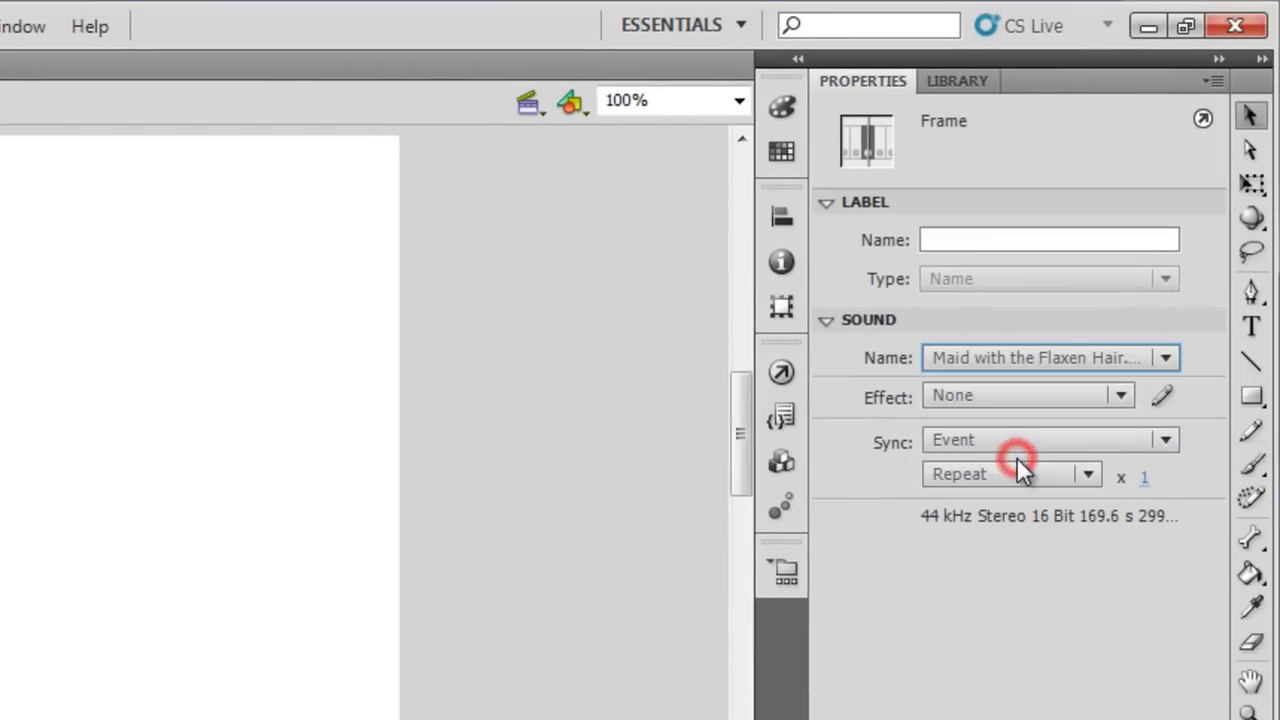
click(1022, 441)
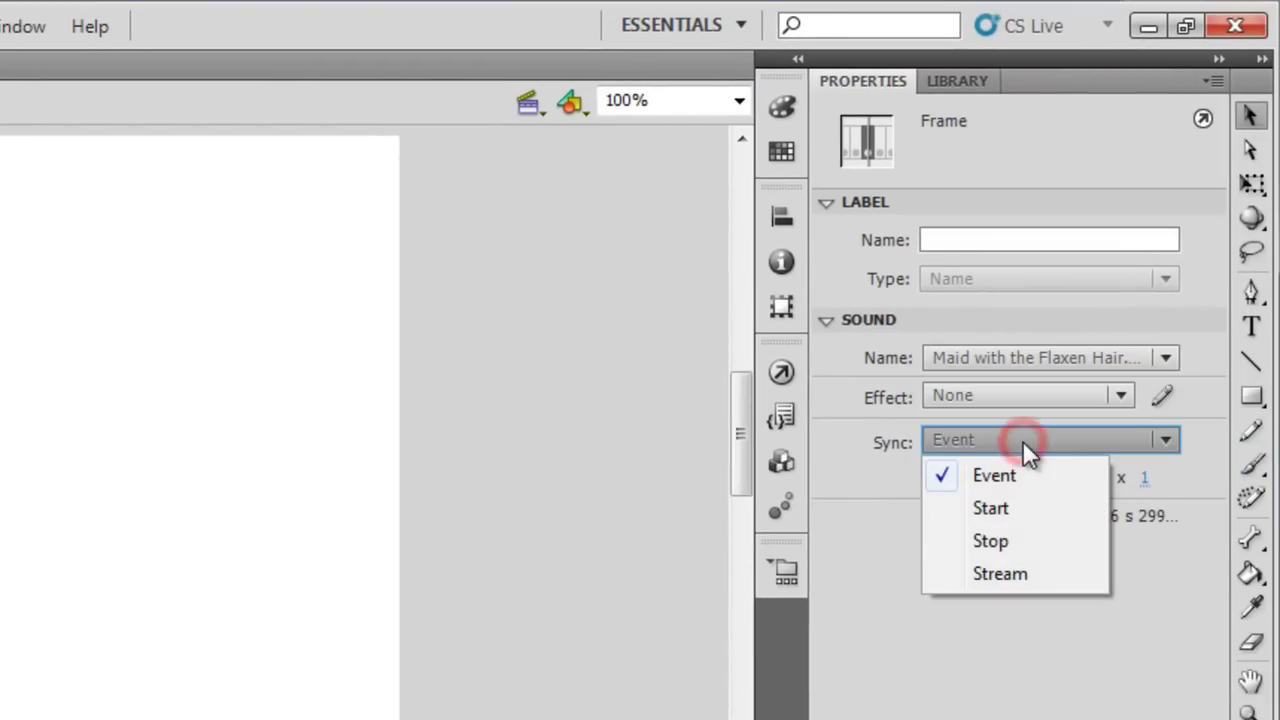
click(1023, 540)
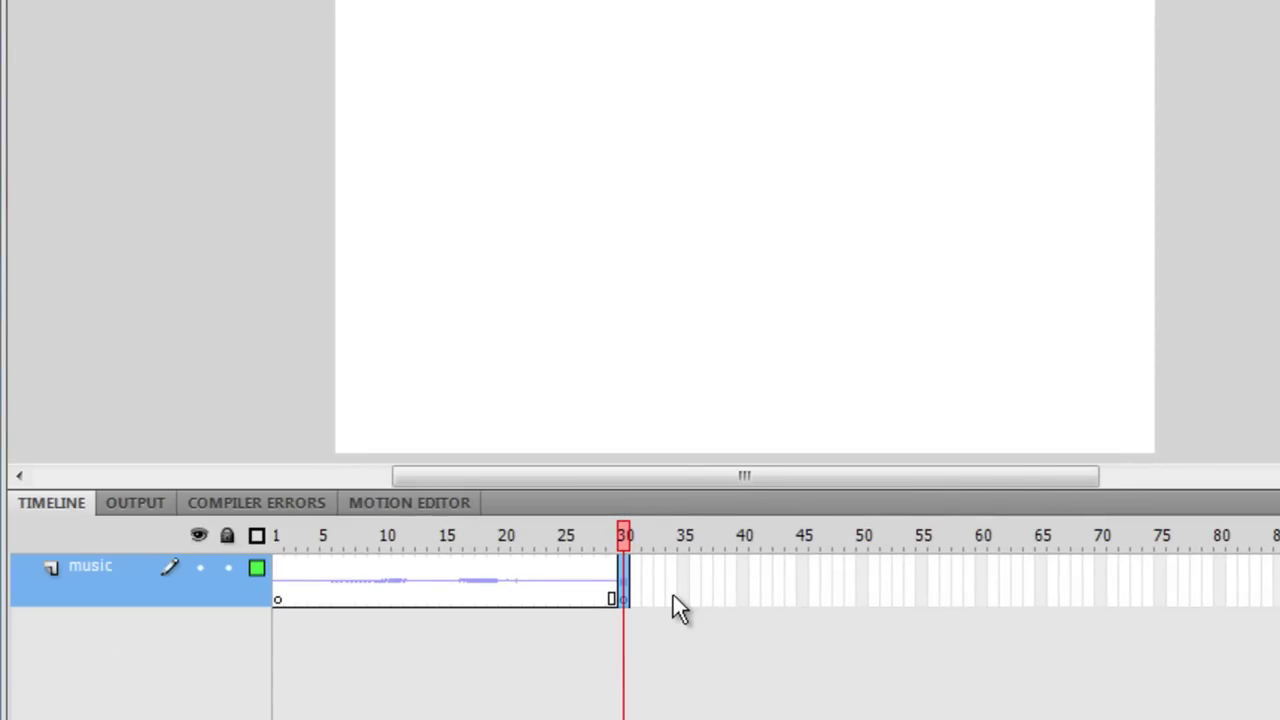
Insert a blank keyframe at frame 31 of the music layer and assign the sound Kalimba.mp3 to it.
key(F7)
click(662, 623)
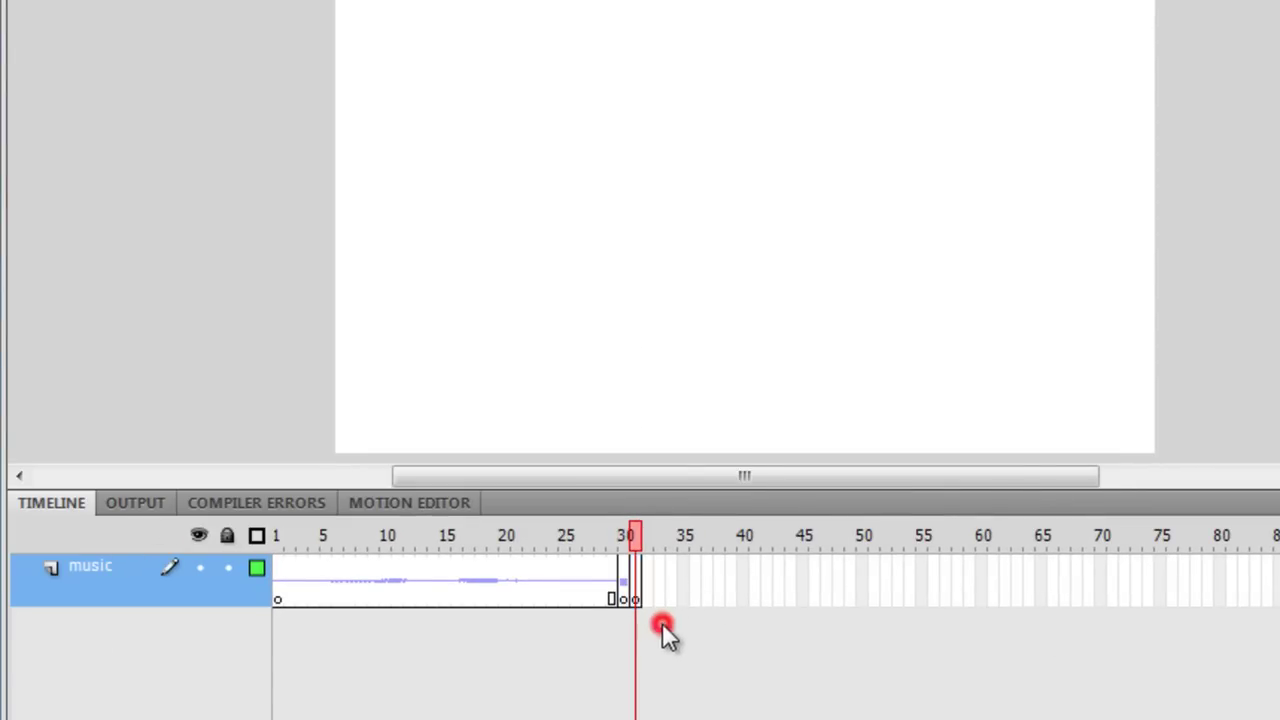
drag(640, 594, 646, 608)
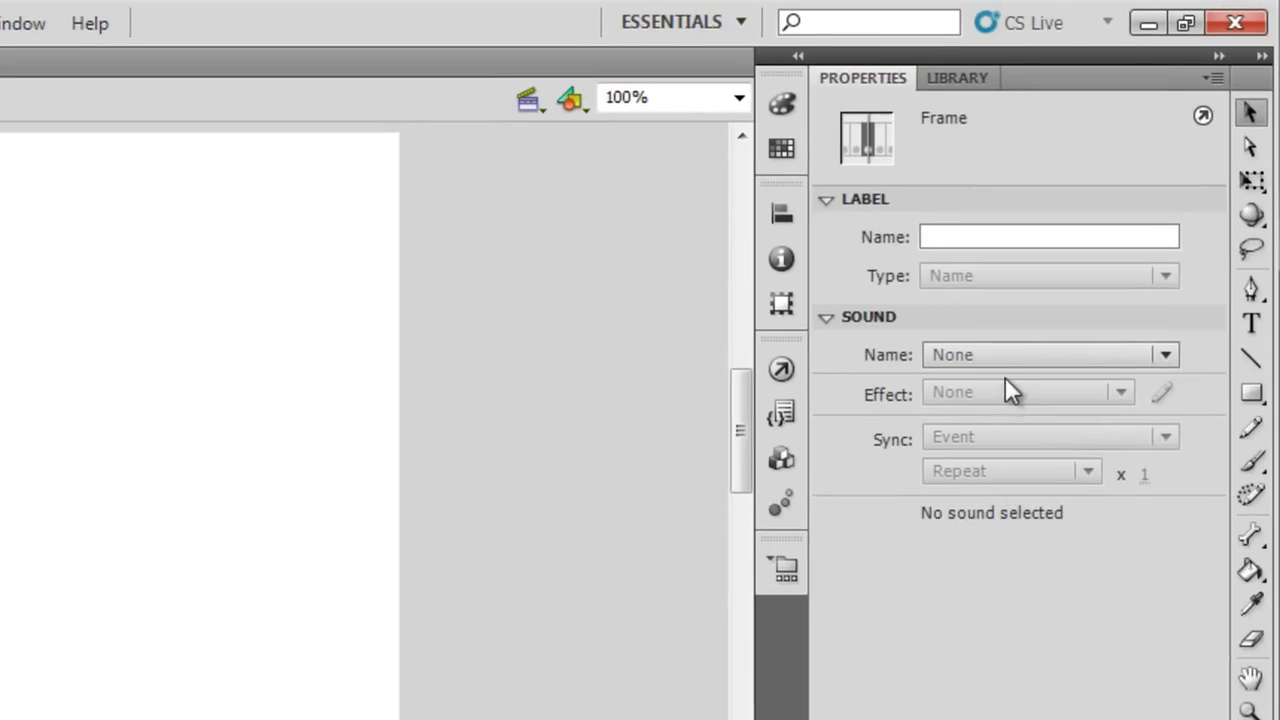
click(1005, 353)
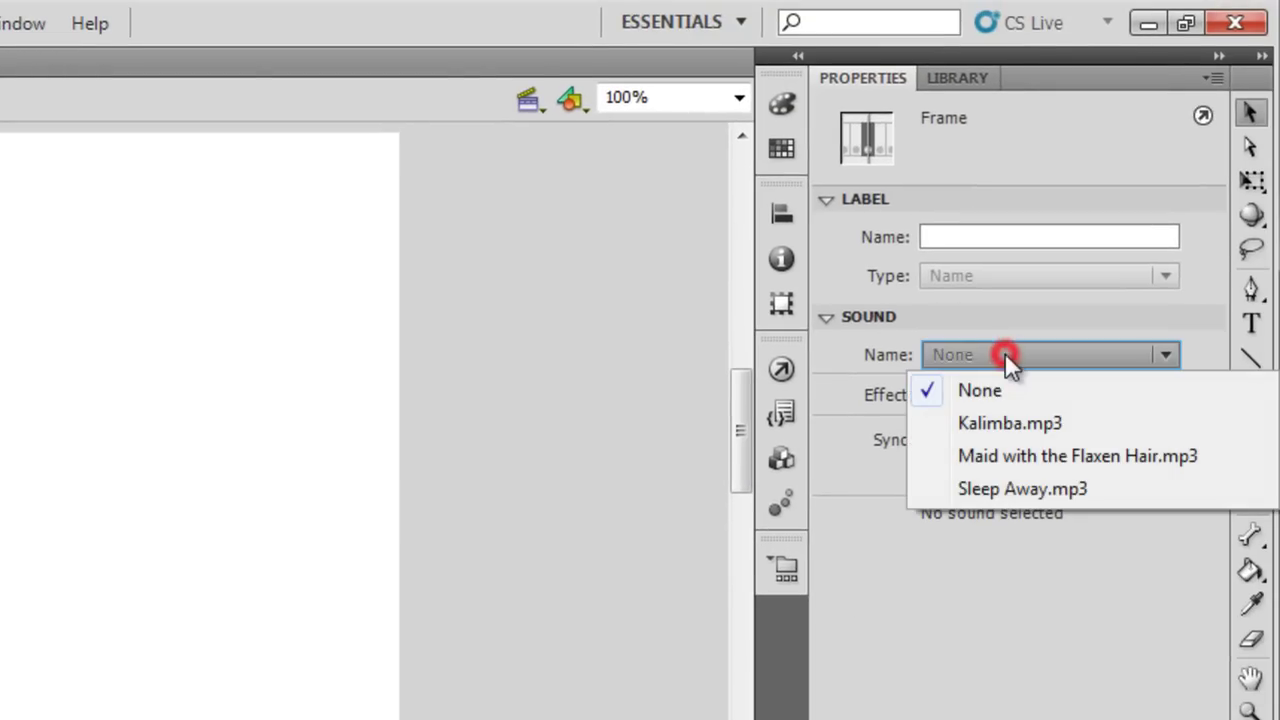
click(1018, 419)
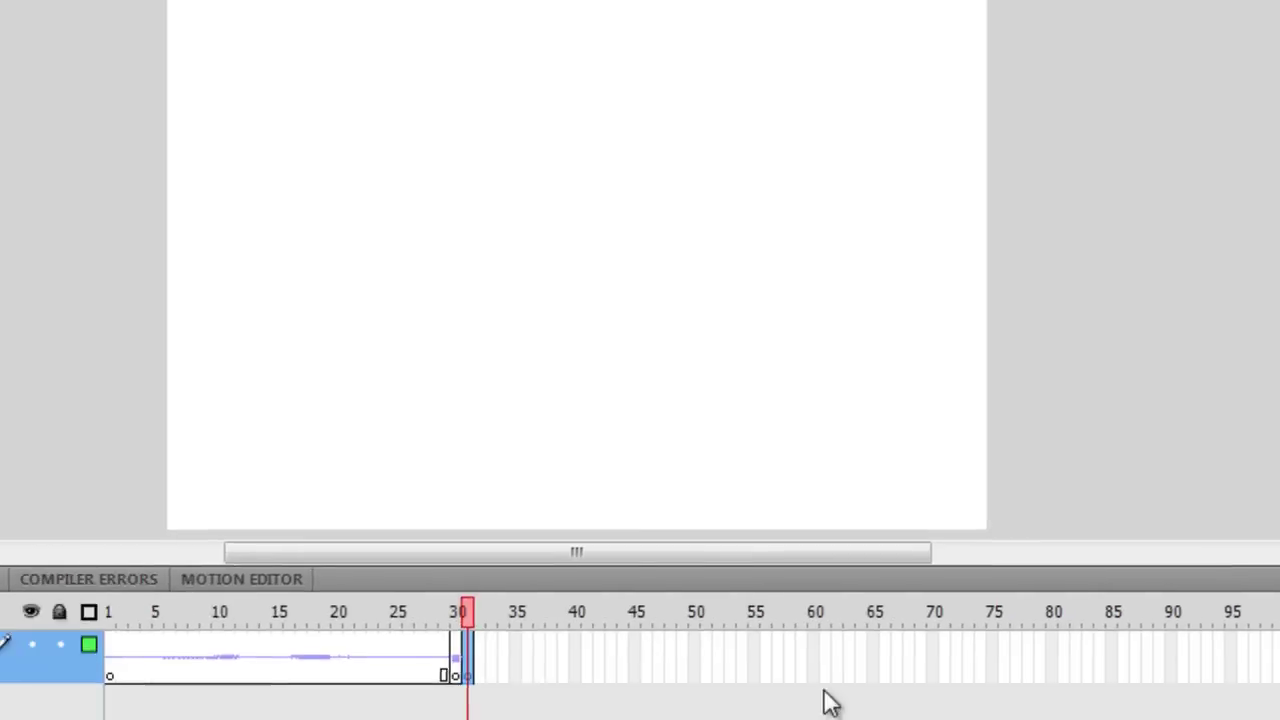
click(982, 610)
drag(984, 613, 984, 615)
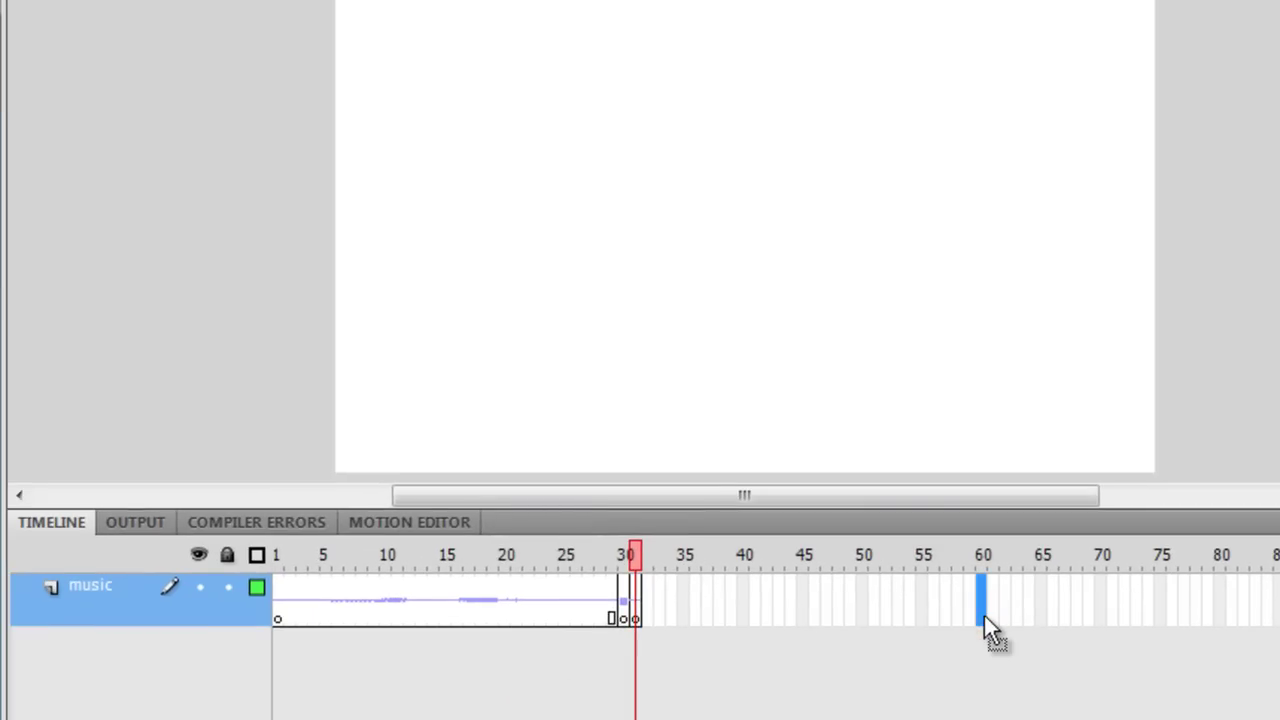
key(F5)
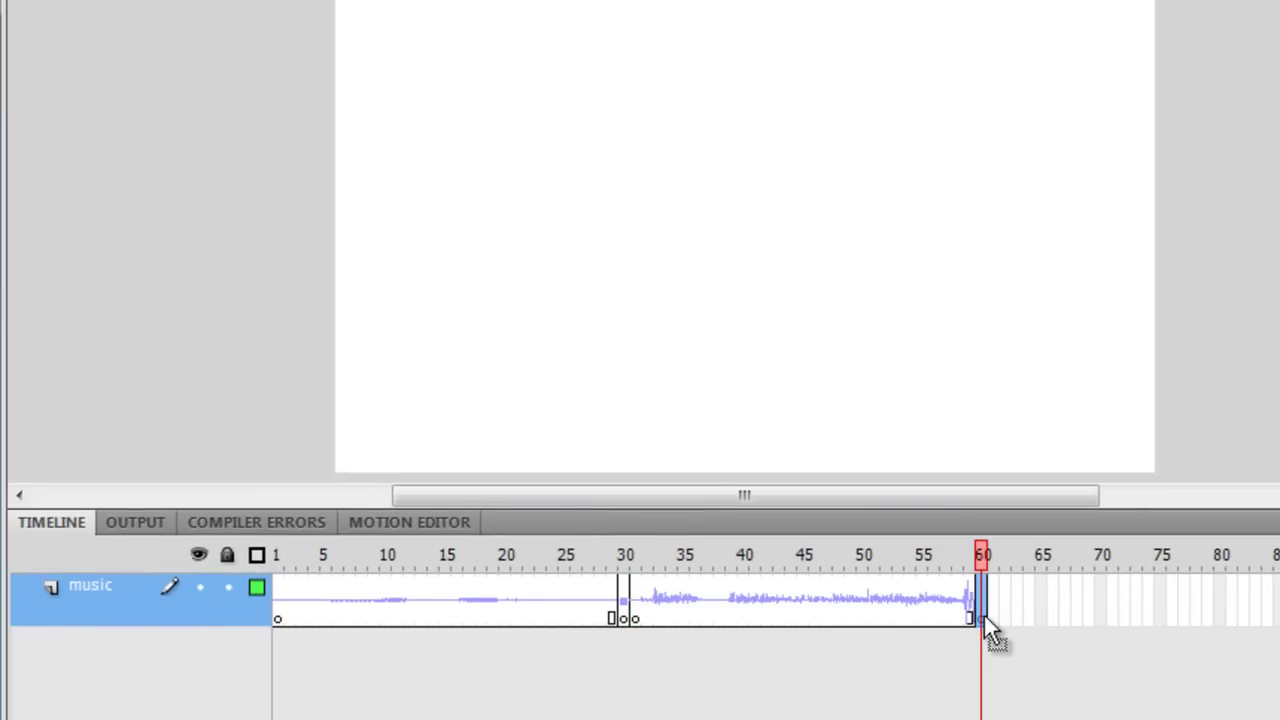
key(ctrl+z)
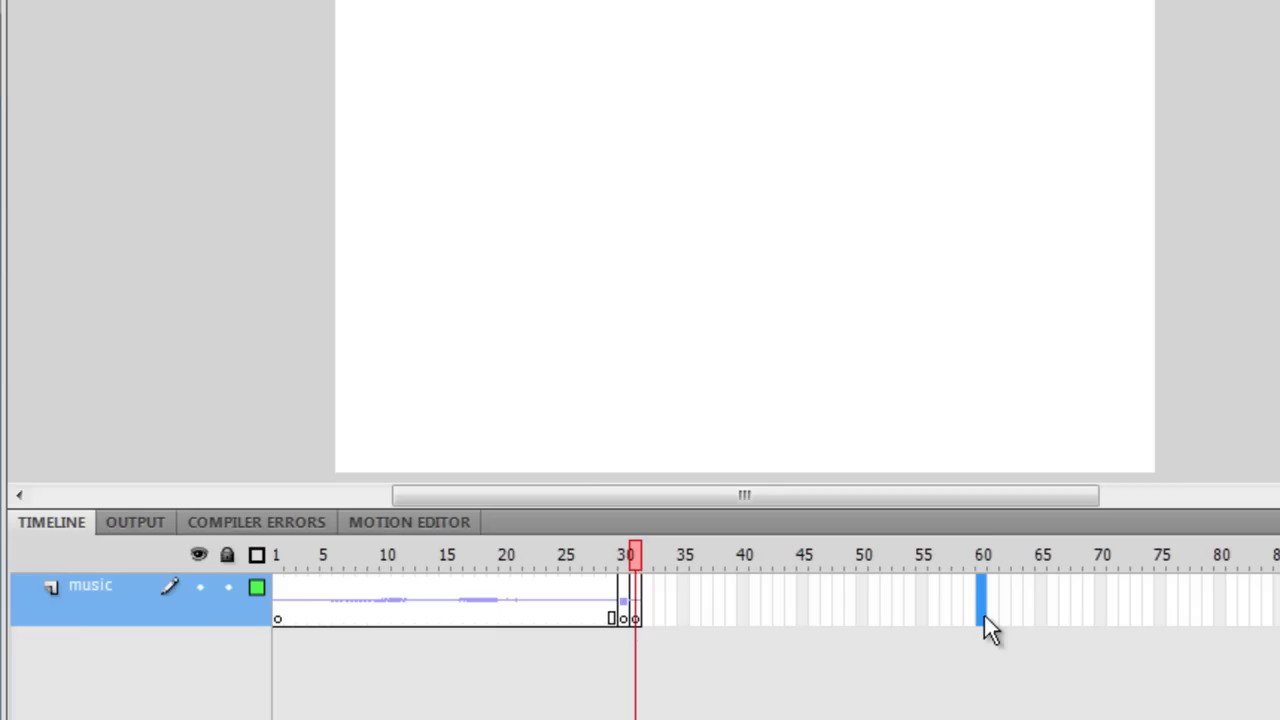
Set the sync of Kalimba.mp3 at frame 31 of the music layer to Stream.
click(636, 613)
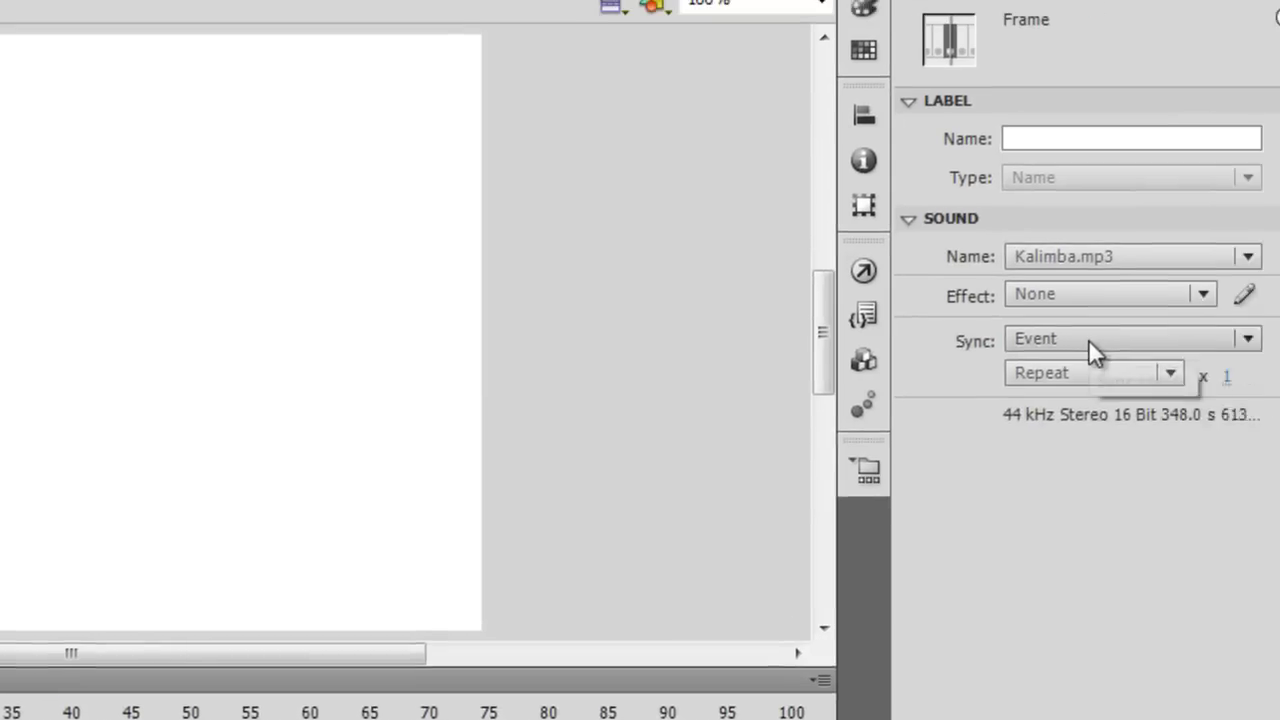
click(1088, 340)
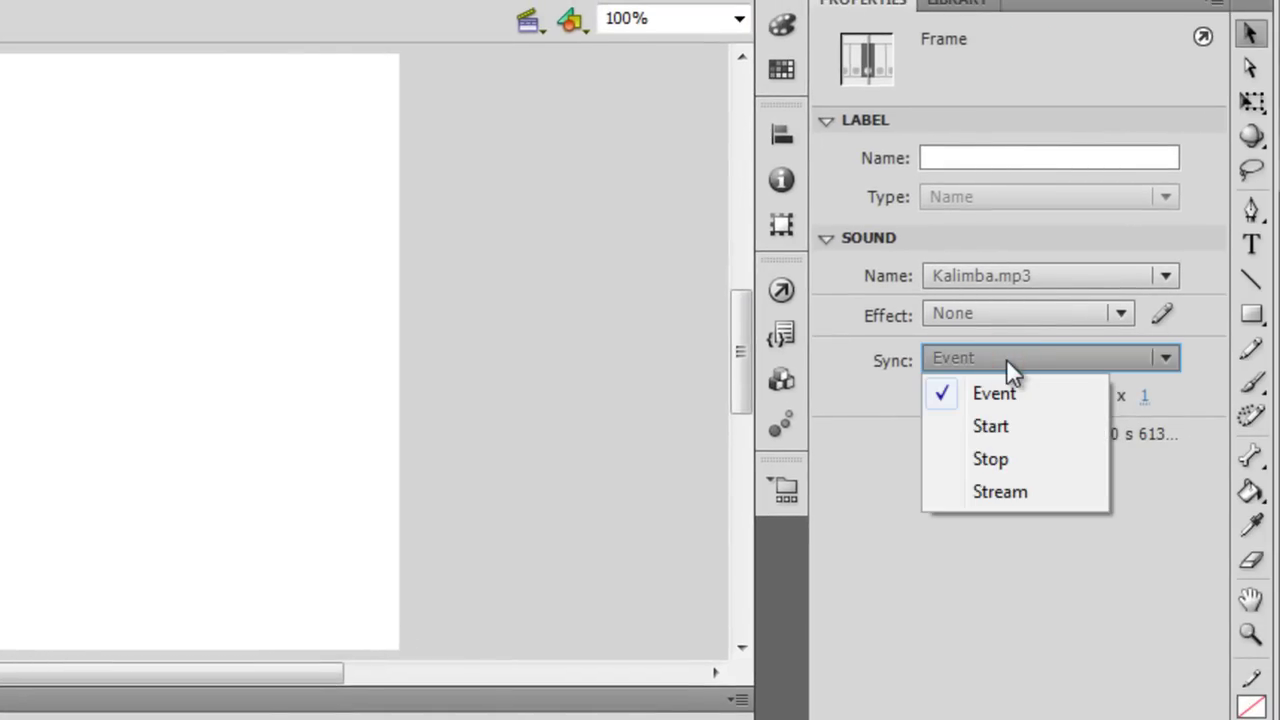
click(1023, 490)
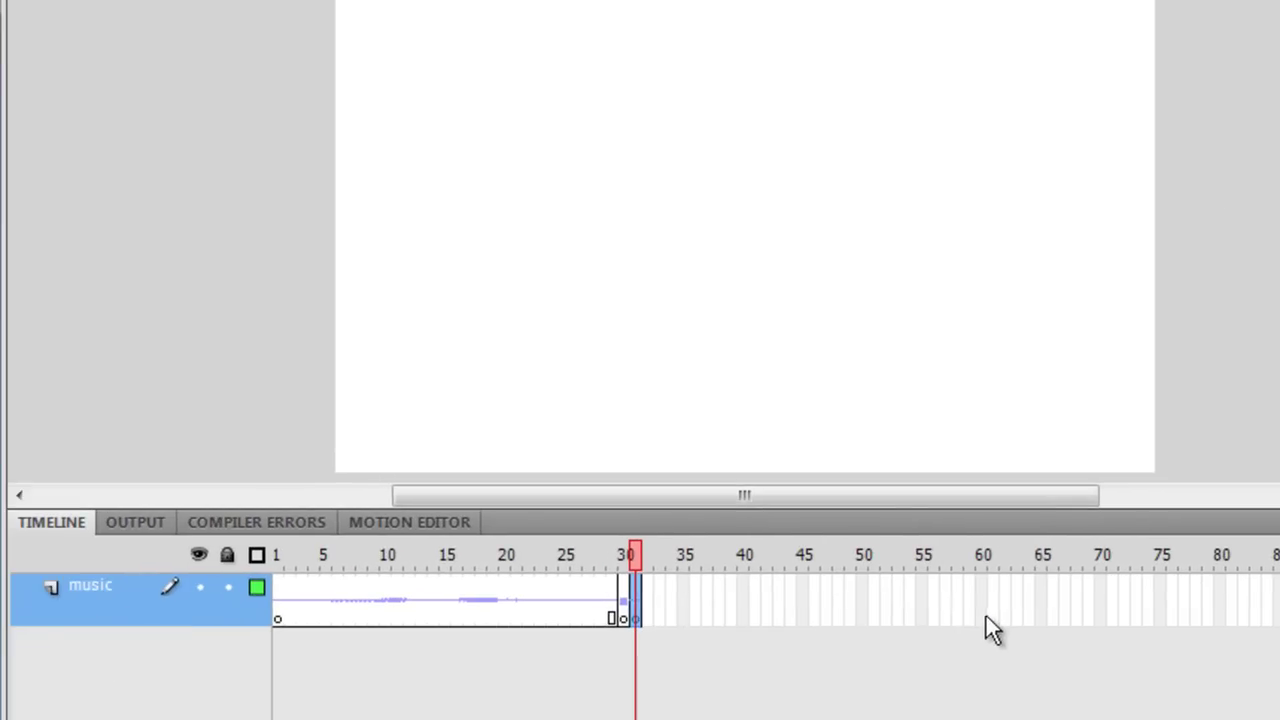
Insert a blank keyframe at frame 60 of the music layer and scrub up to it to preview the sound.
click(985, 613)
key(F5)
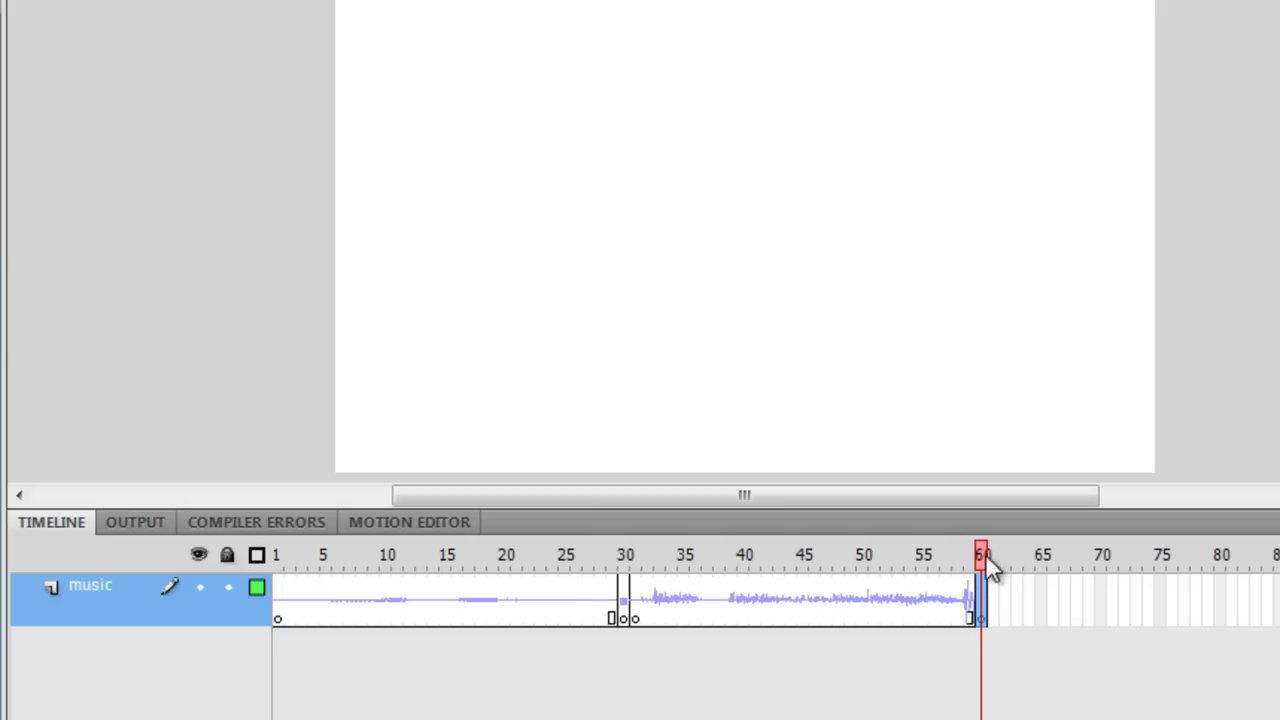
drag(623, 555, 990, 560)
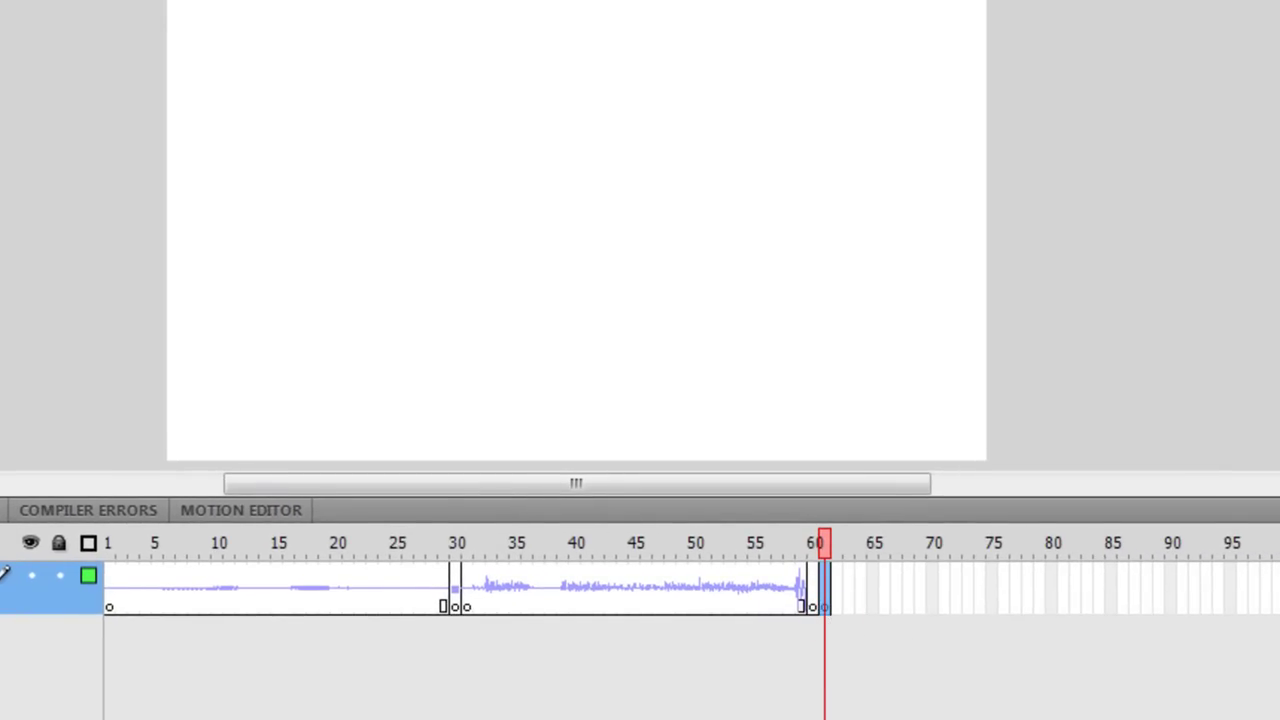
Assign the sound Sleep Away.mp3 to the keyframe at frame 61 and choose its sync mode.
click(1016, 357)
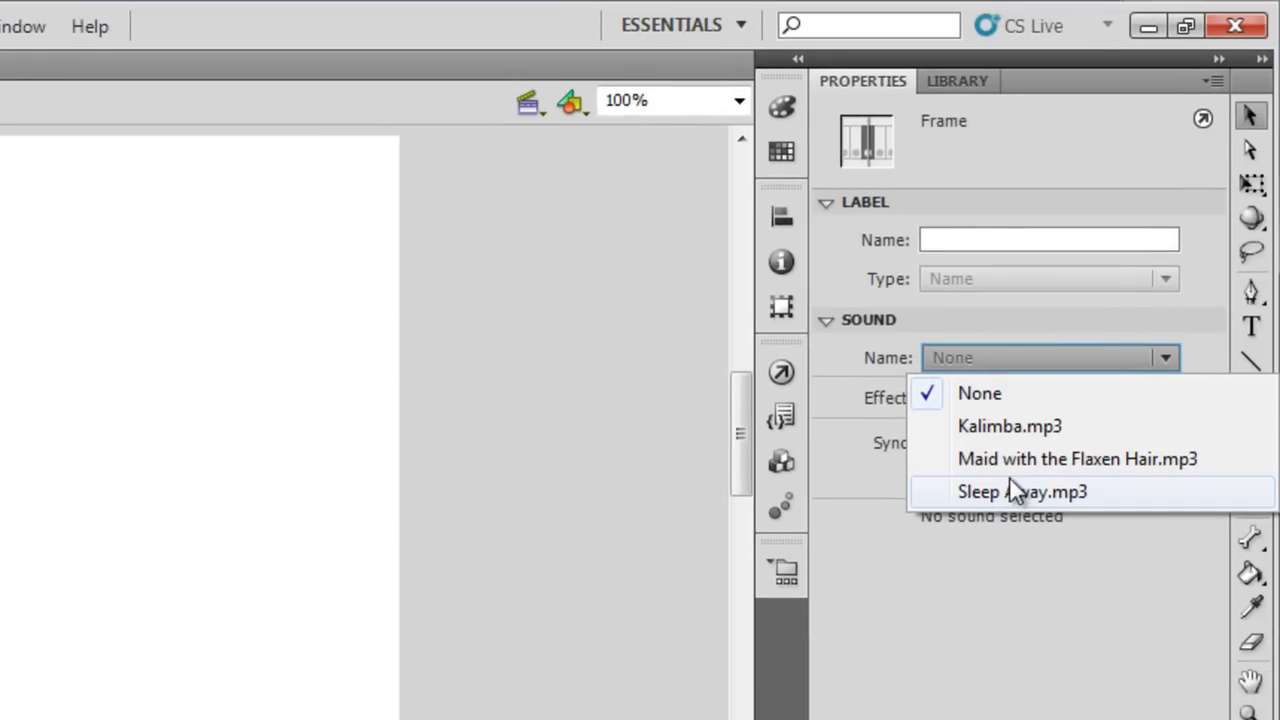
click(1012, 490)
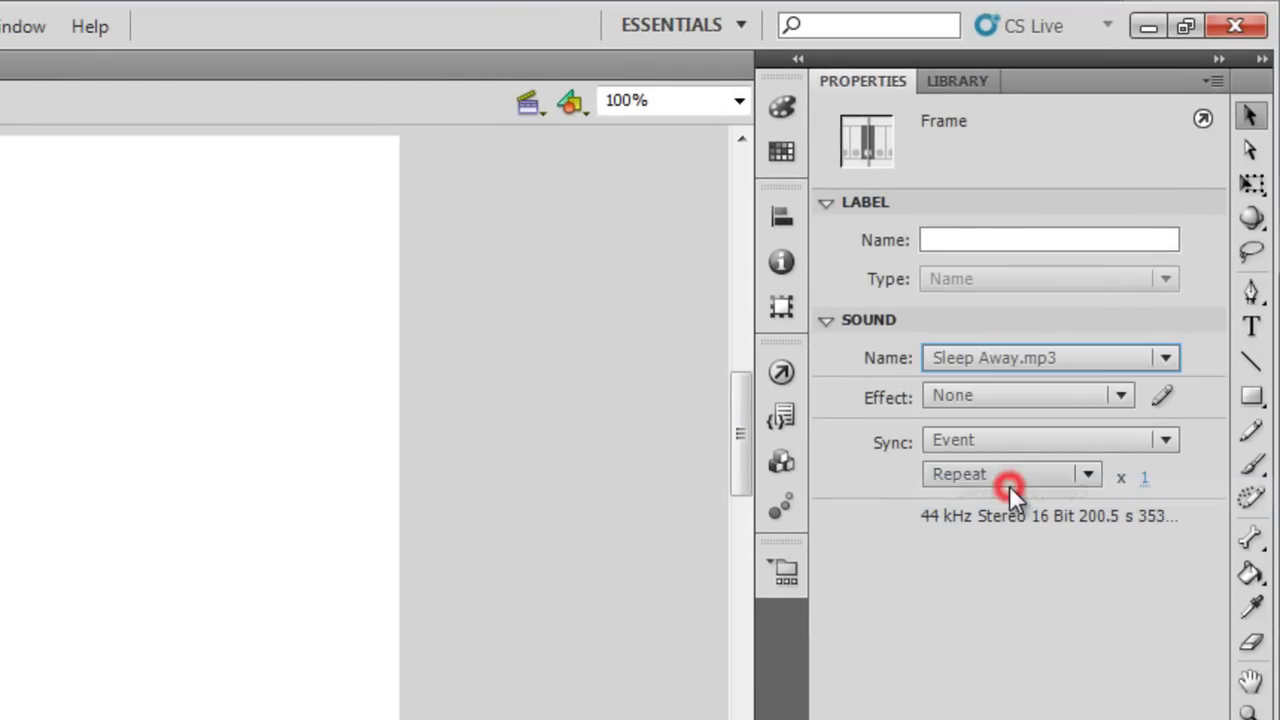
click(1010, 442)
click(1010, 508)
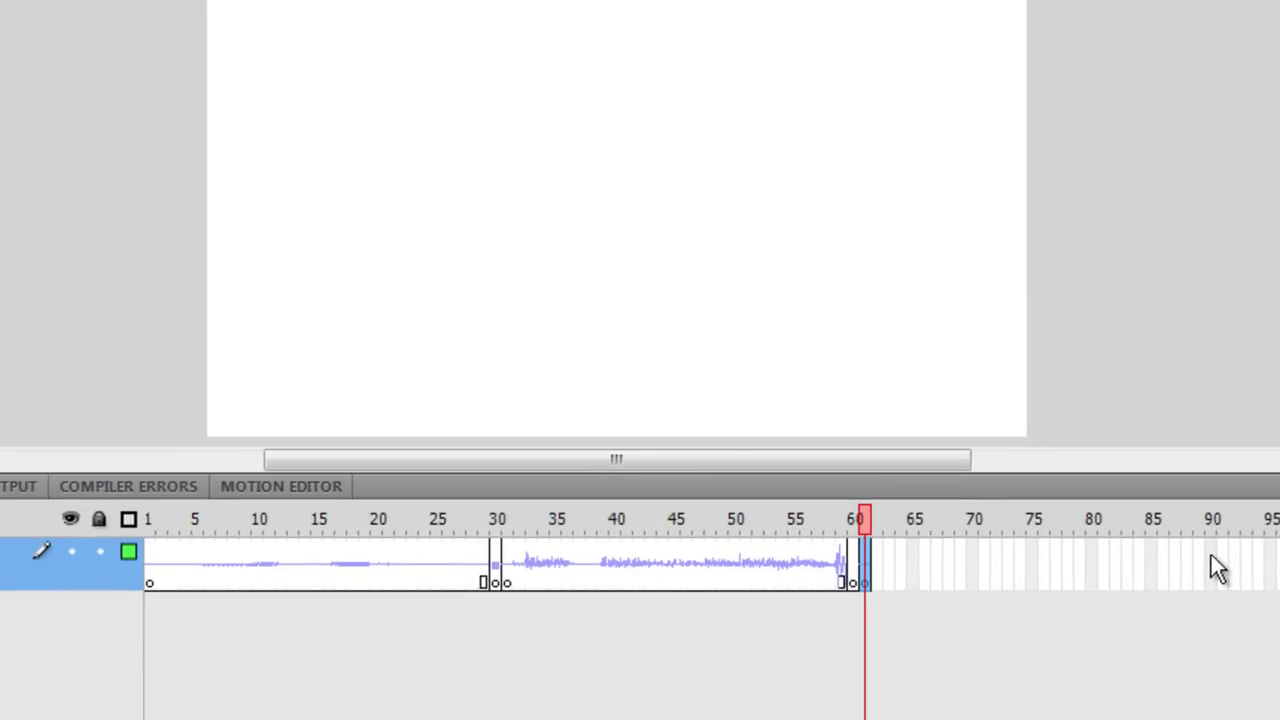
Insert a blank keyframe at frame 90 of the music layer and assign Sleep Away.mp3 with Stop sync.
click(1210, 556)
key(F5)
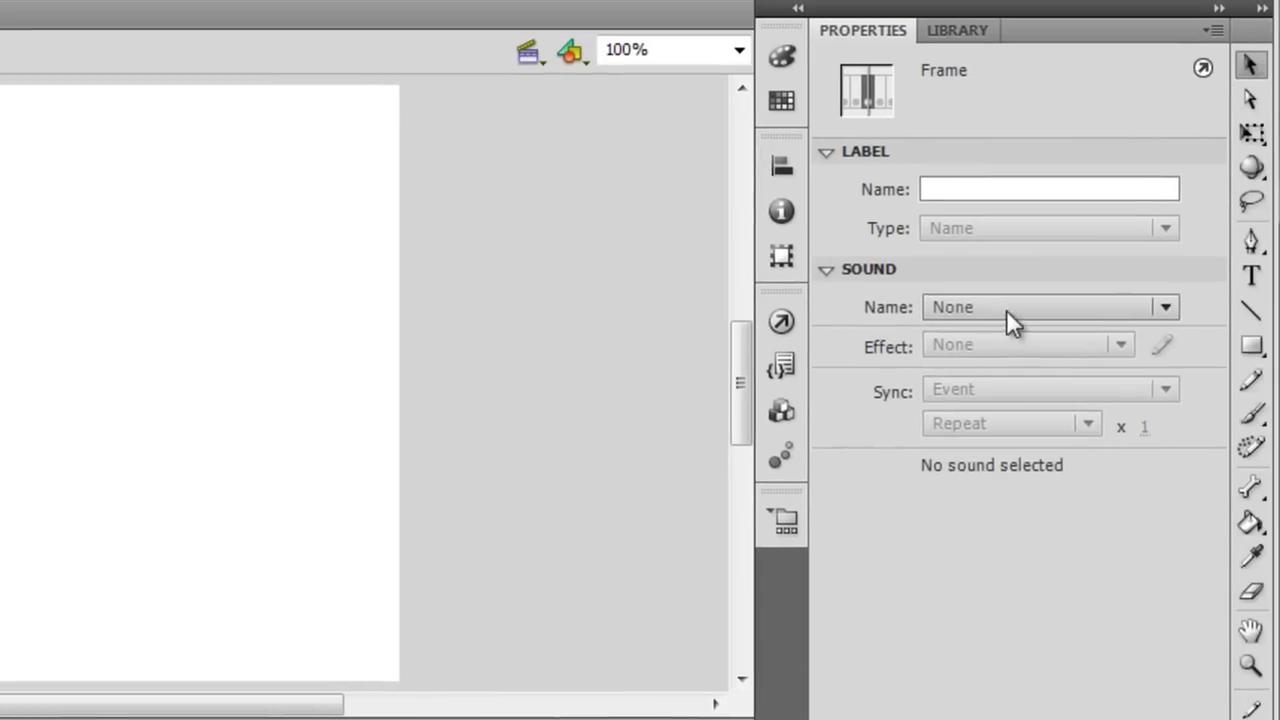
click(1006, 307)
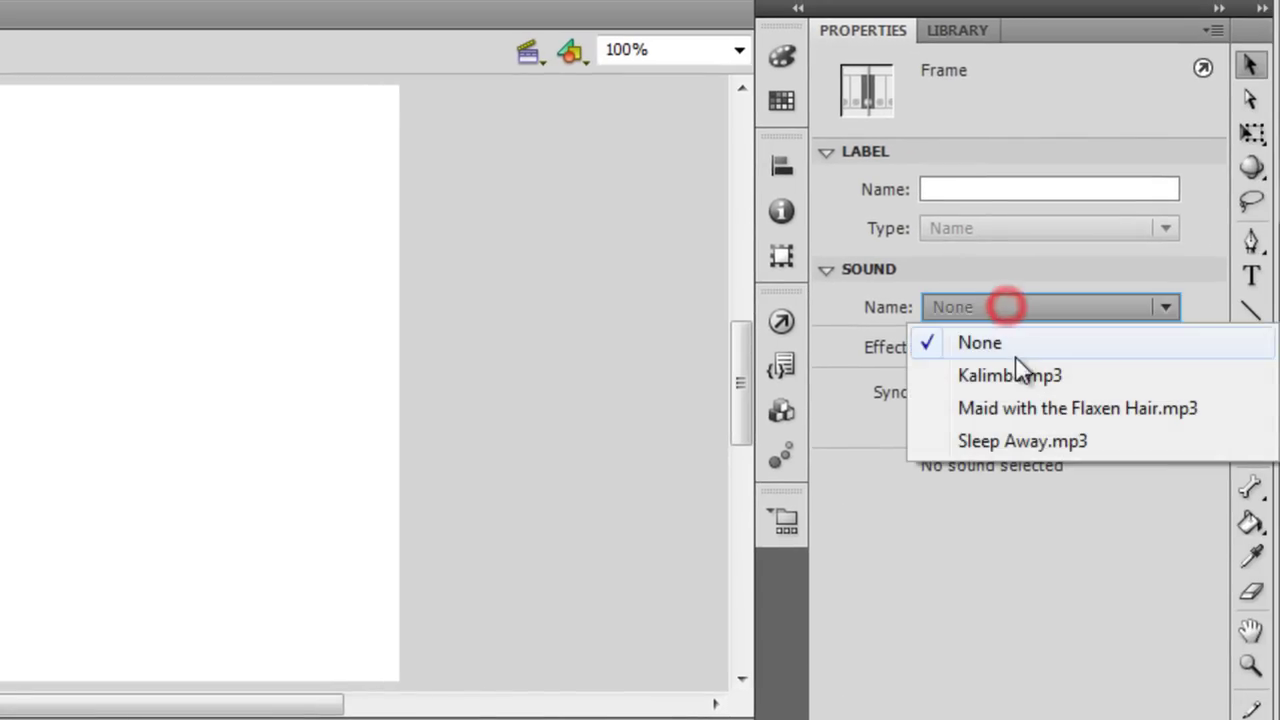
click(1040, 440)
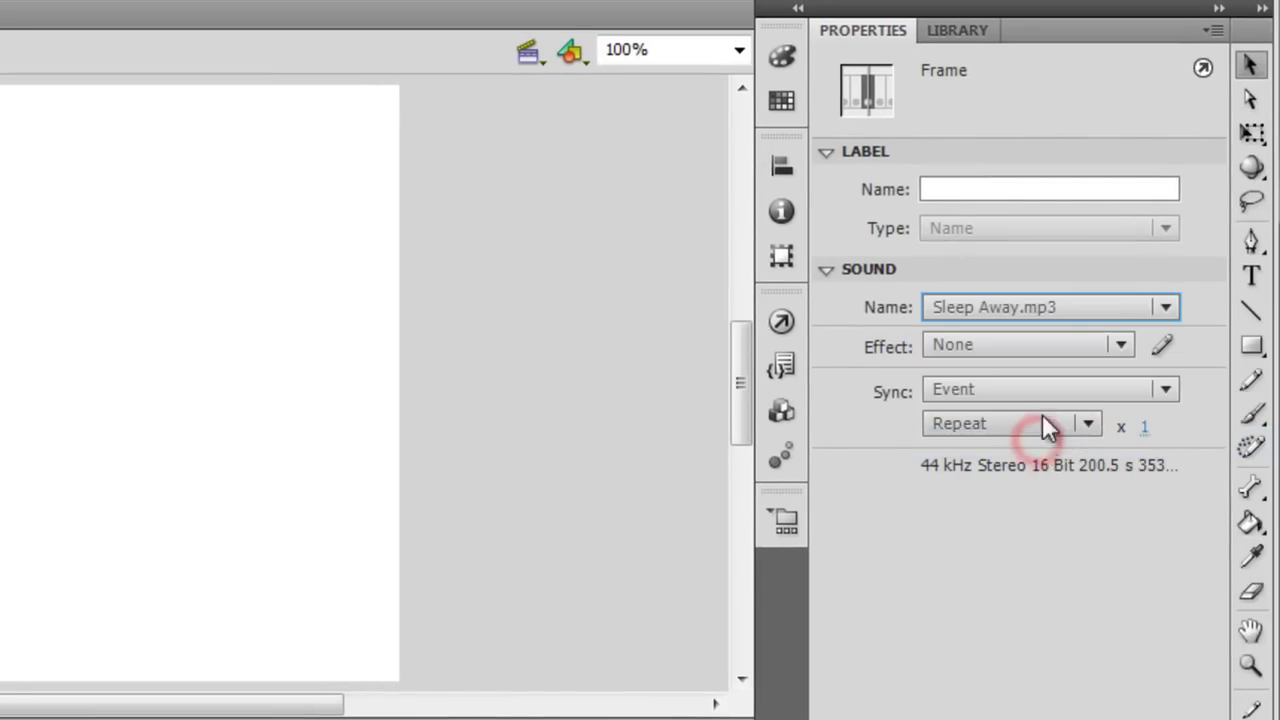
click(1044, 392)
click(1026, 500)
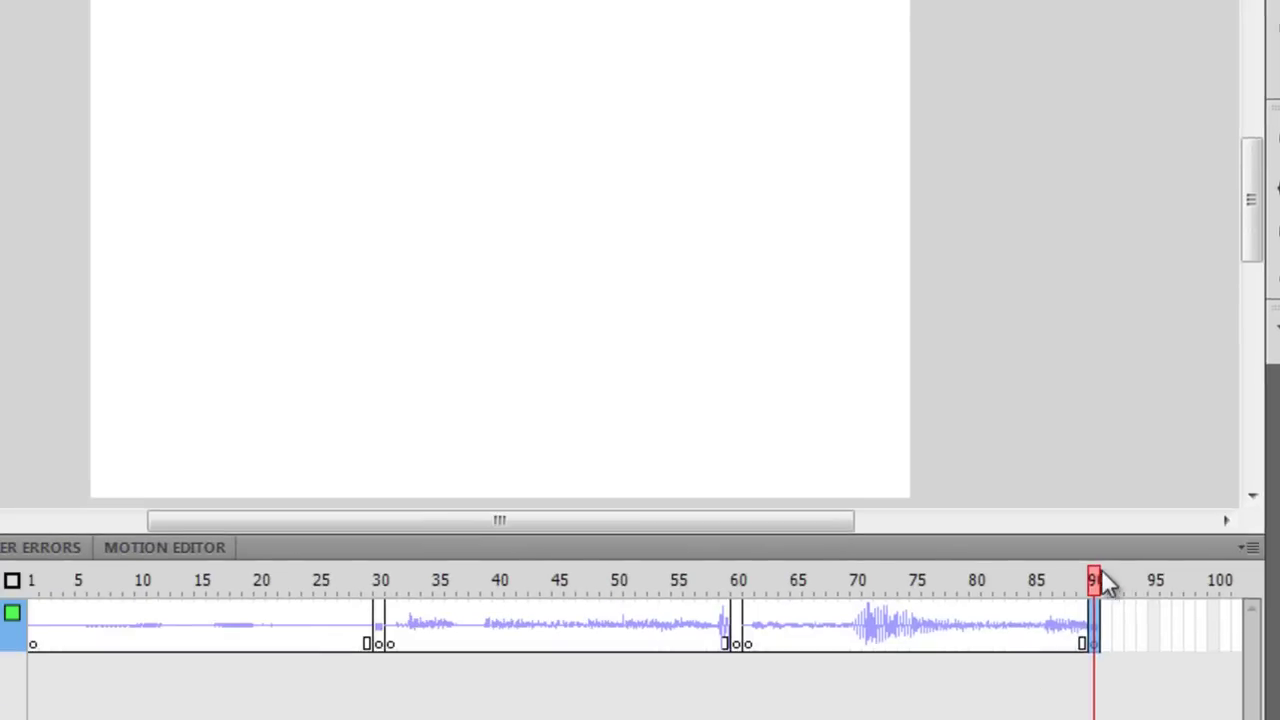
Scrub the timeline from frame 1 to frame 89 to preview the sounds, and test the movie.
drag(1041, 598, 2, 608)
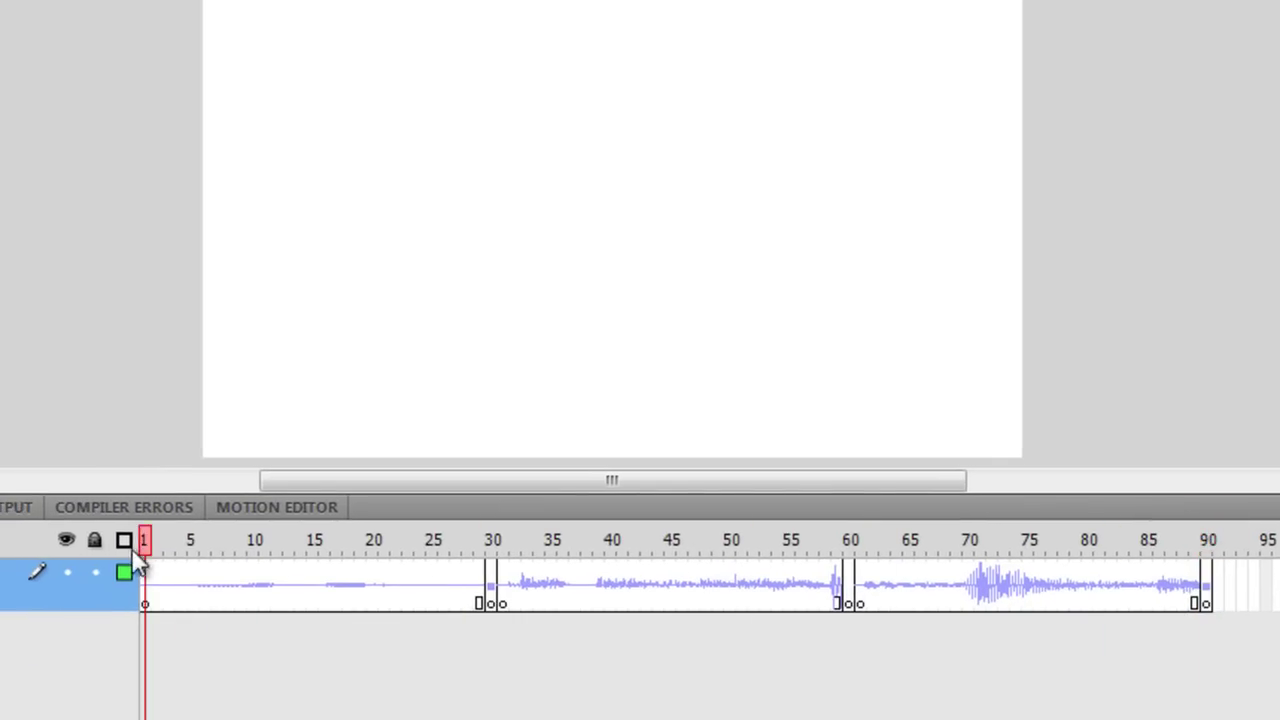
drag(138, 565, 494, 507)
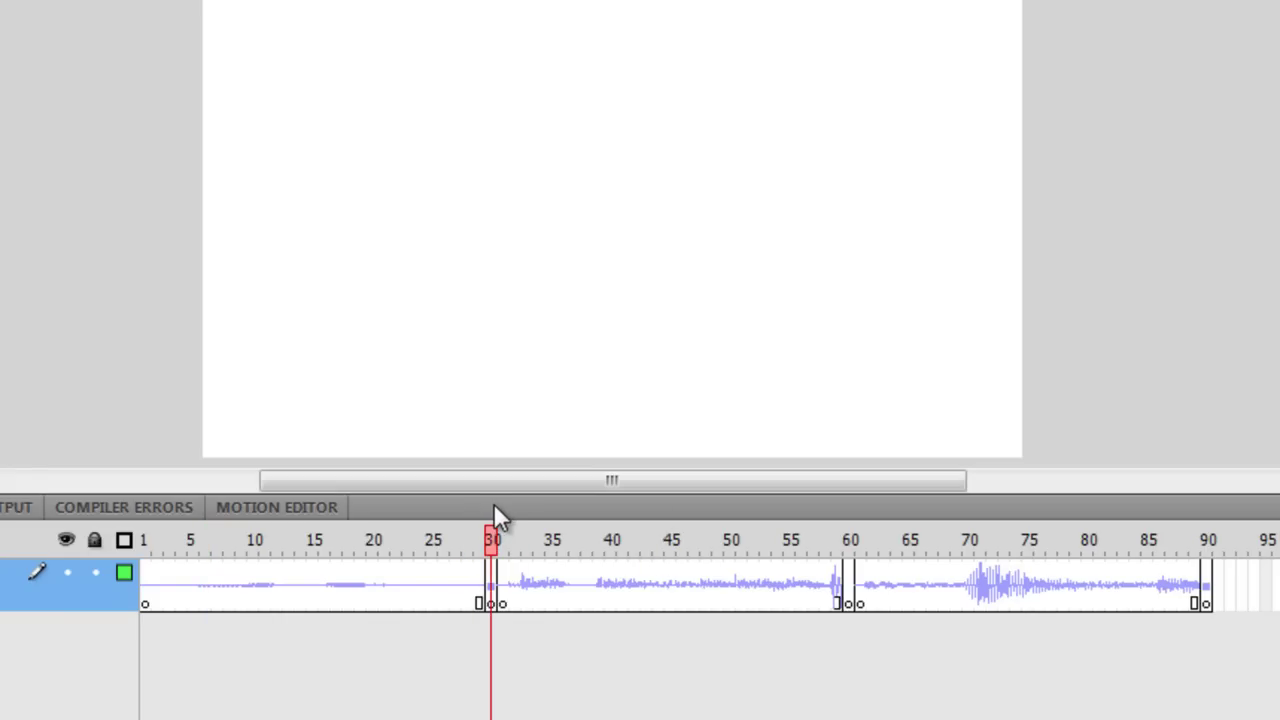
mouse_move(493, 503)
mouse_down()
mouse_move(1247, 527)
mouse_move(909, 543)
mouse_move(100, 540)
mouse_move(826, 537)
mouse_move(586, 530)
mouse_move(580, 545)
mouse_move(537, 545)
mouse_move(1028, 557)
mouse_move(874, 571)
mouse_move(1183, 575)
mouse_move(884, 578)
mouse_move(1108, 583)
mouse_move(966, 578)
mouse_move(1081, 554)
mouse_move(978, 598)
mouse_move(1192, 584)
mouse_move(1211, 568)
mouse_move(1163, 586)
mouse_move(1190, 584)
mouse_up()
click(324, 535)
click(718, 544)
click(1182, 421)
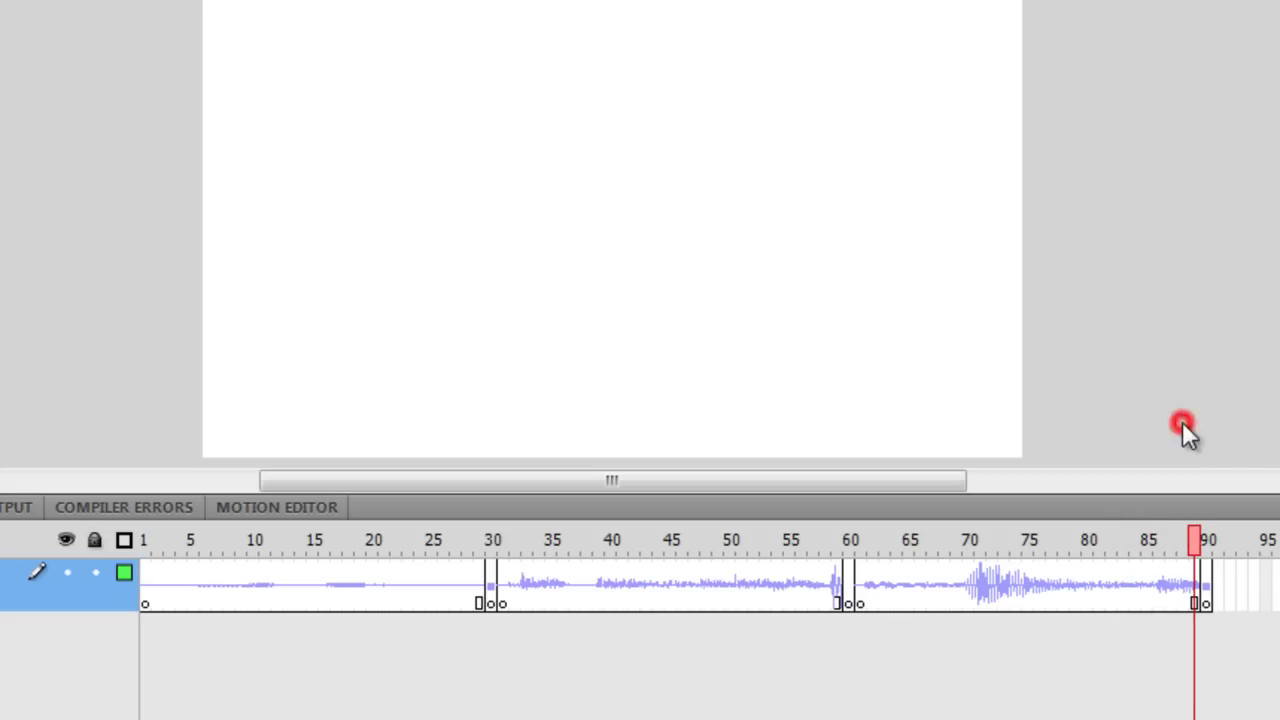
key(ctrl+Return)
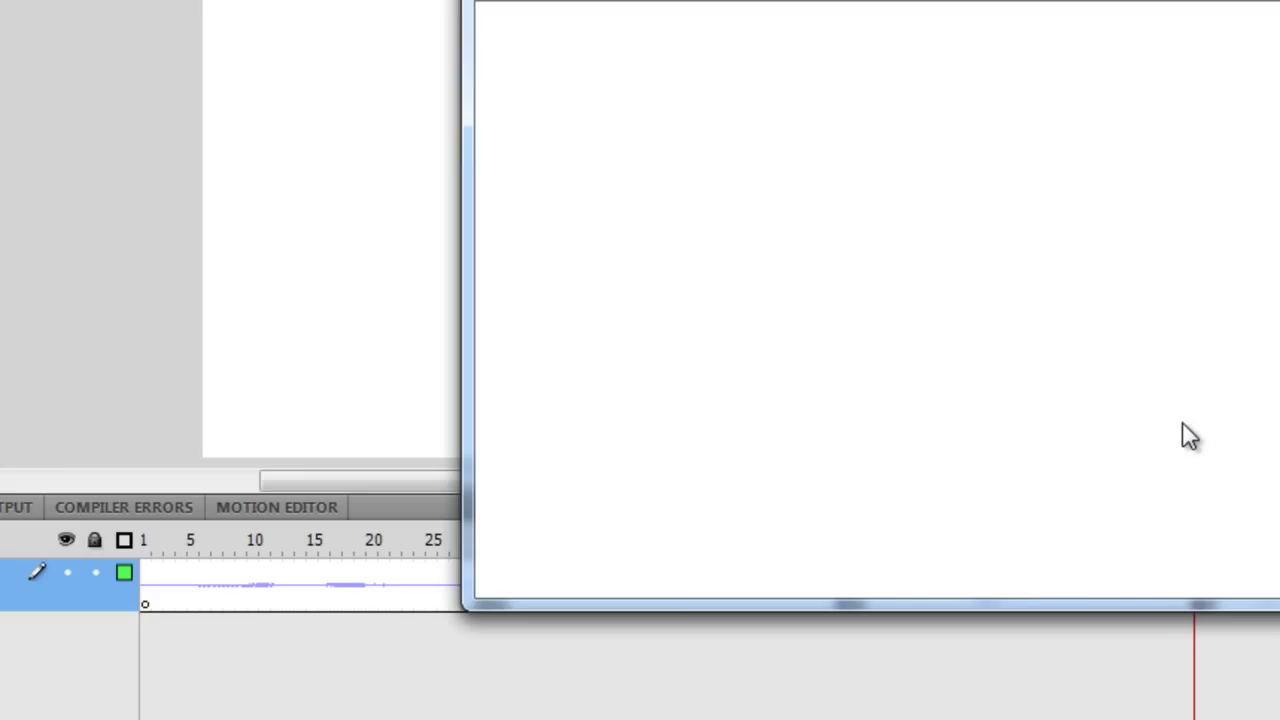
click(1265, 0)
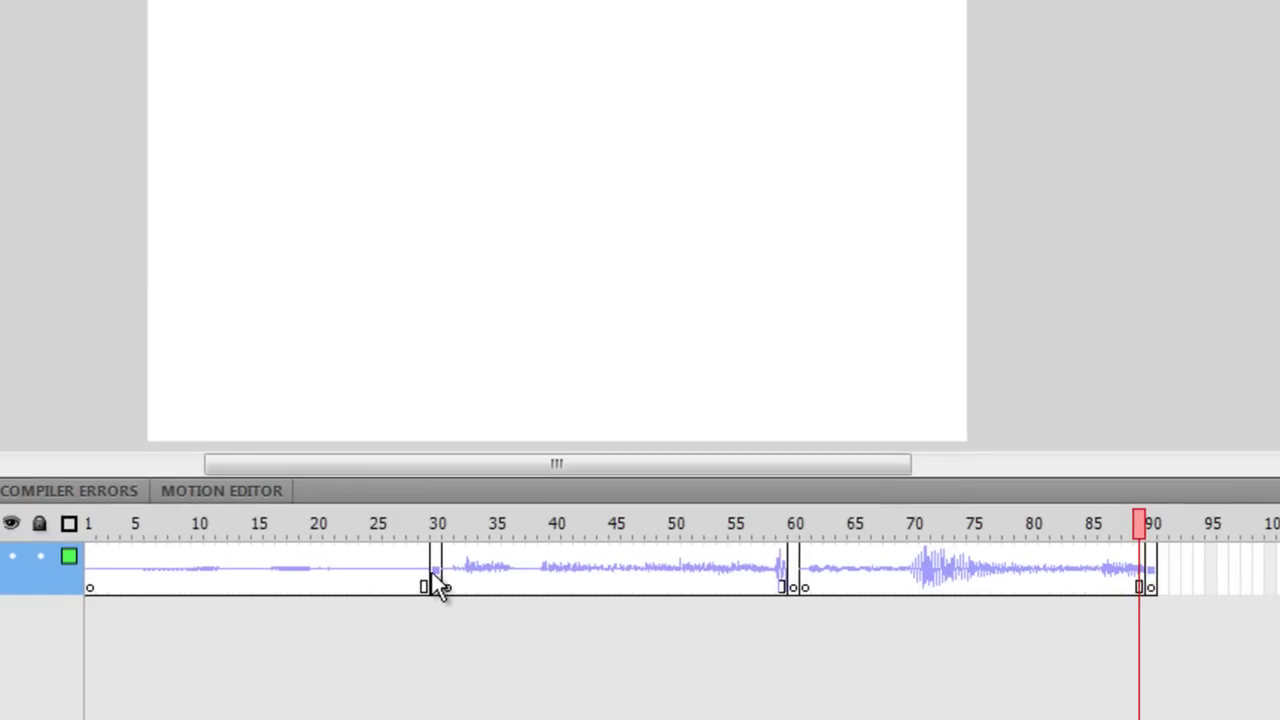
Examine the stop keyframes at frames 30 and 90 of the music layer.
click(432, 578)
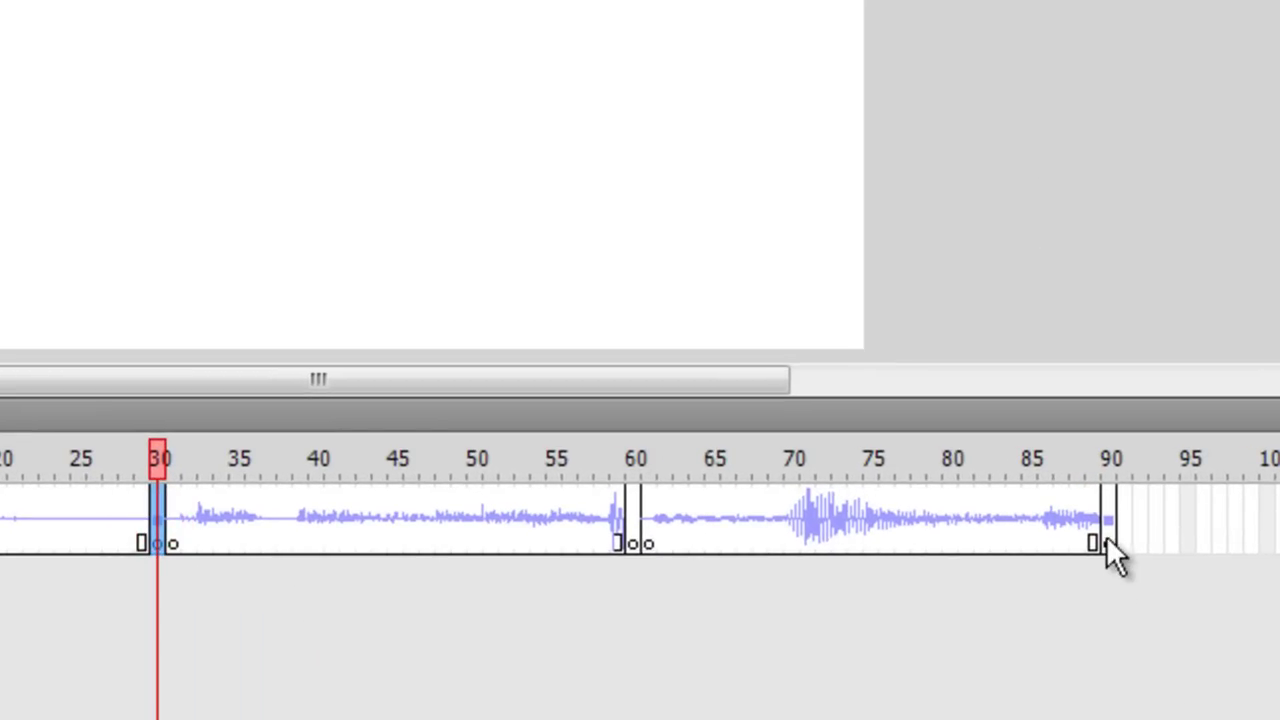
click(1107, 537)
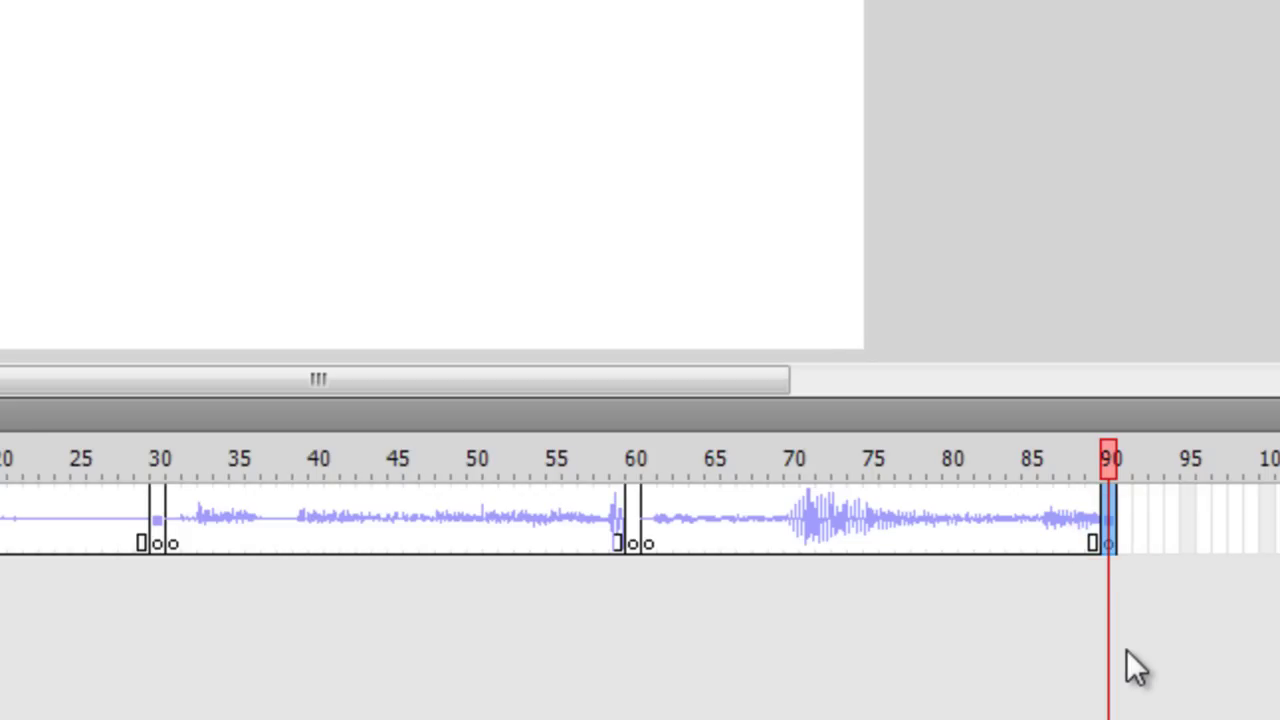
click(966, 660)
drag(1108, 452, 1030, 458)
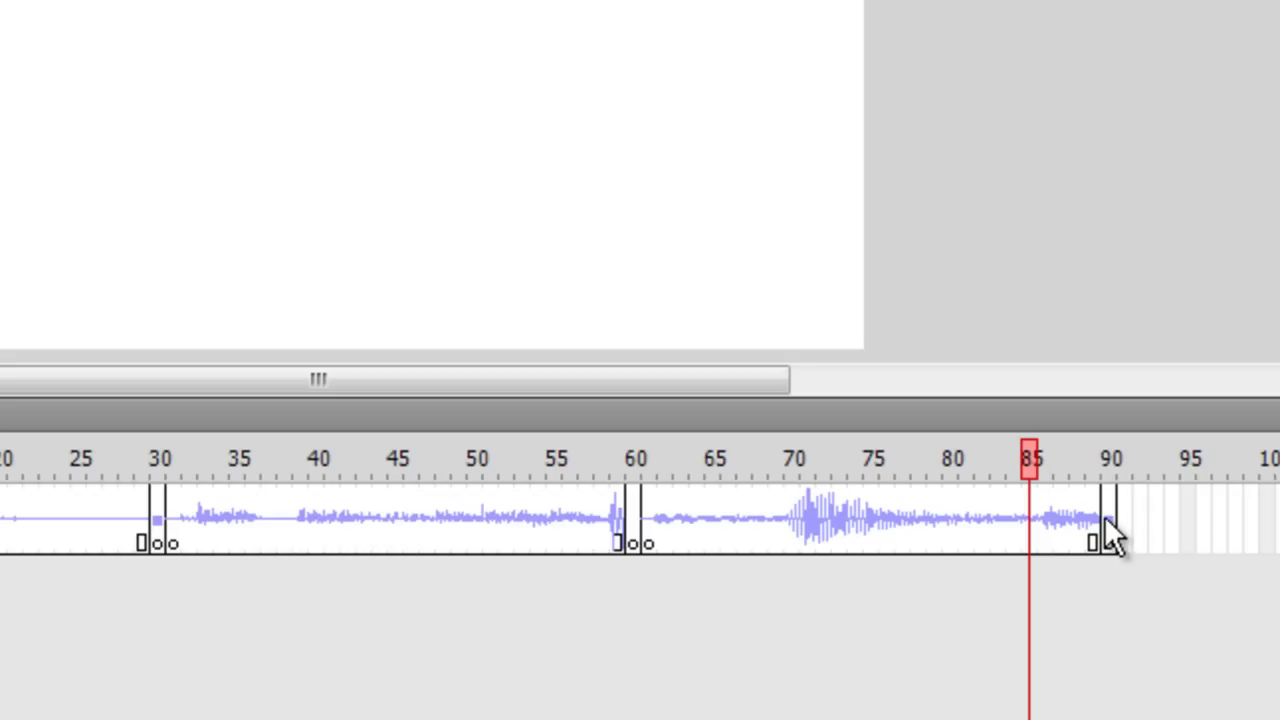
Select frame 1 of the music layer and open the envelope editor for Maid with the Flaxen Hair.mp3.
drag(1029, 457, 286, 537)
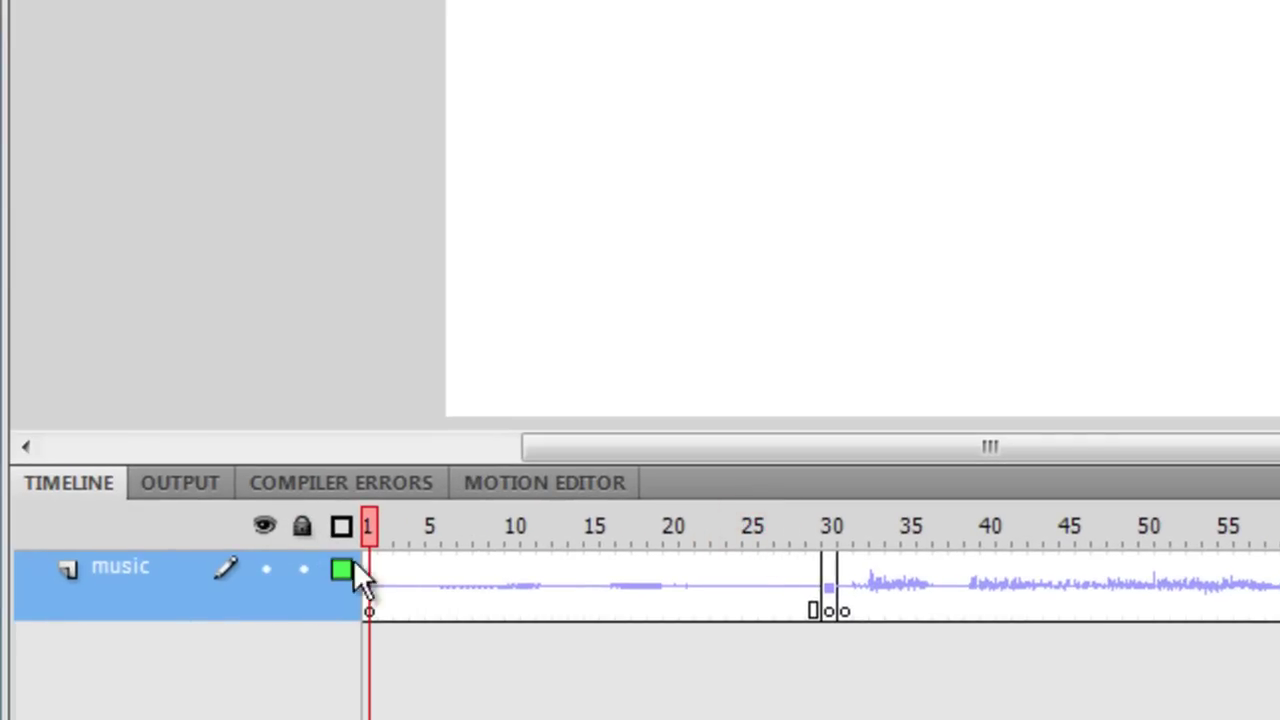
drag(365, 603, 367, 606)
mouse_move(366, 603)
mouse_down()
mouse_move(372, 615)
mouse_move(454, 600)
mouse_move(377, 610)
mouse_up()
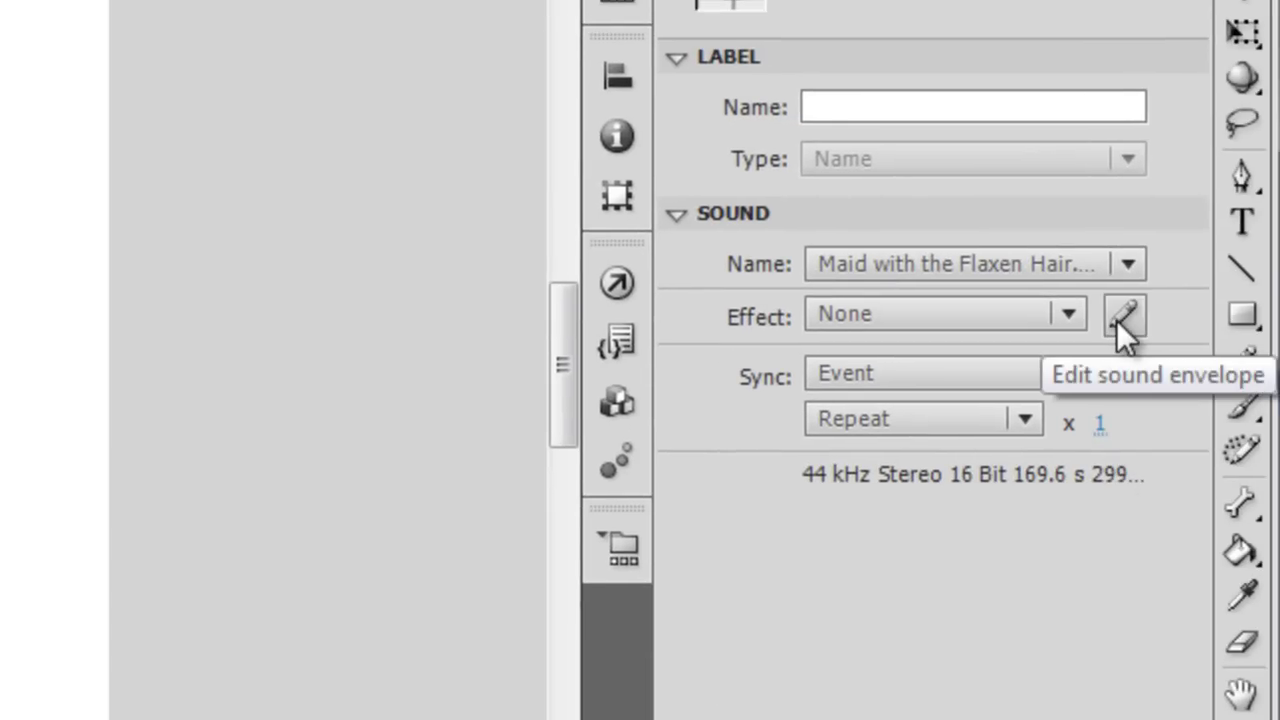
click(1120, 318)
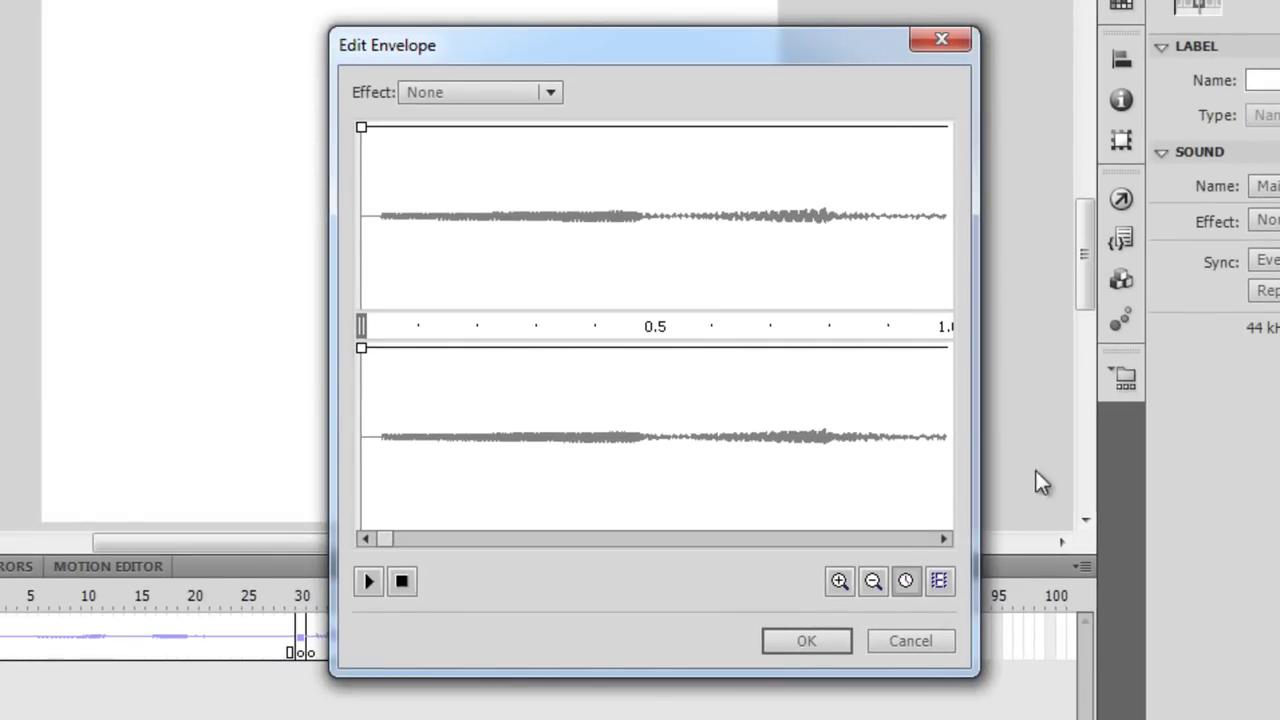
Examine the left and right channel waveforms fully zoomed out, comparing frame and second units, and play the sound.
click(362, 128)
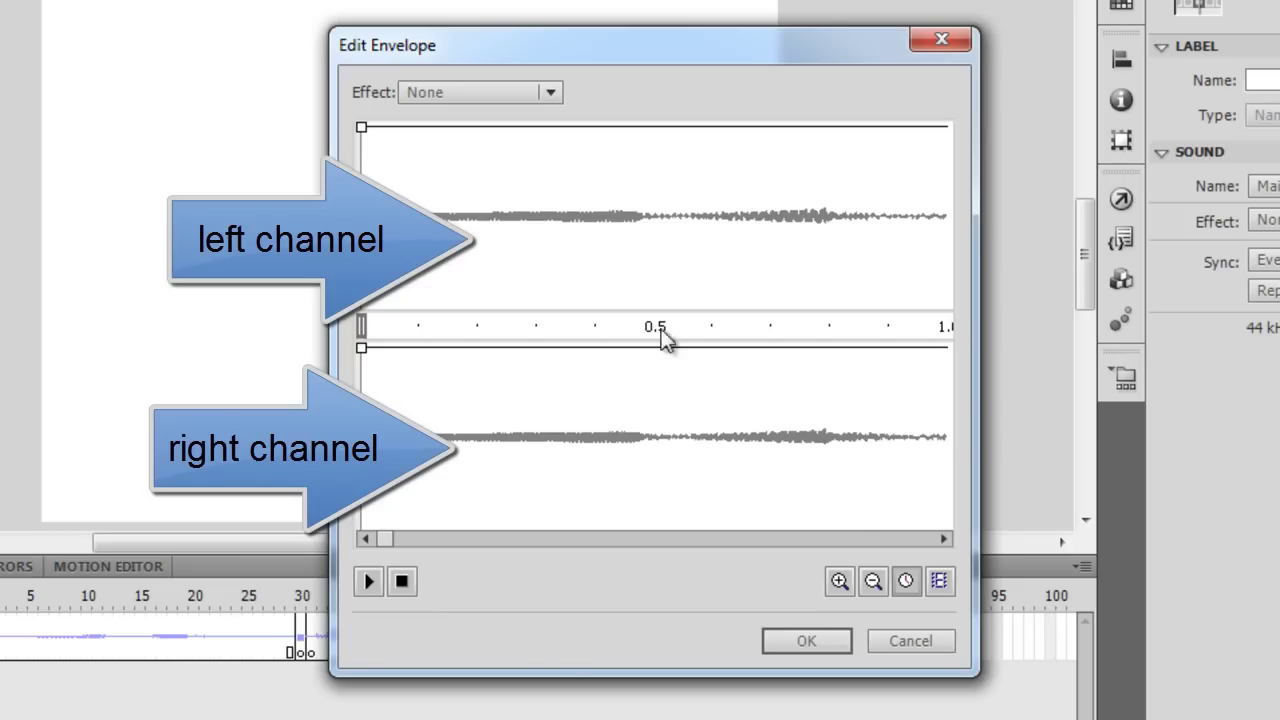
mouse_move(389, 538)
mouse_down()
mouse_move(937, 534)
mouse_move(365, 536)
mouse_up()
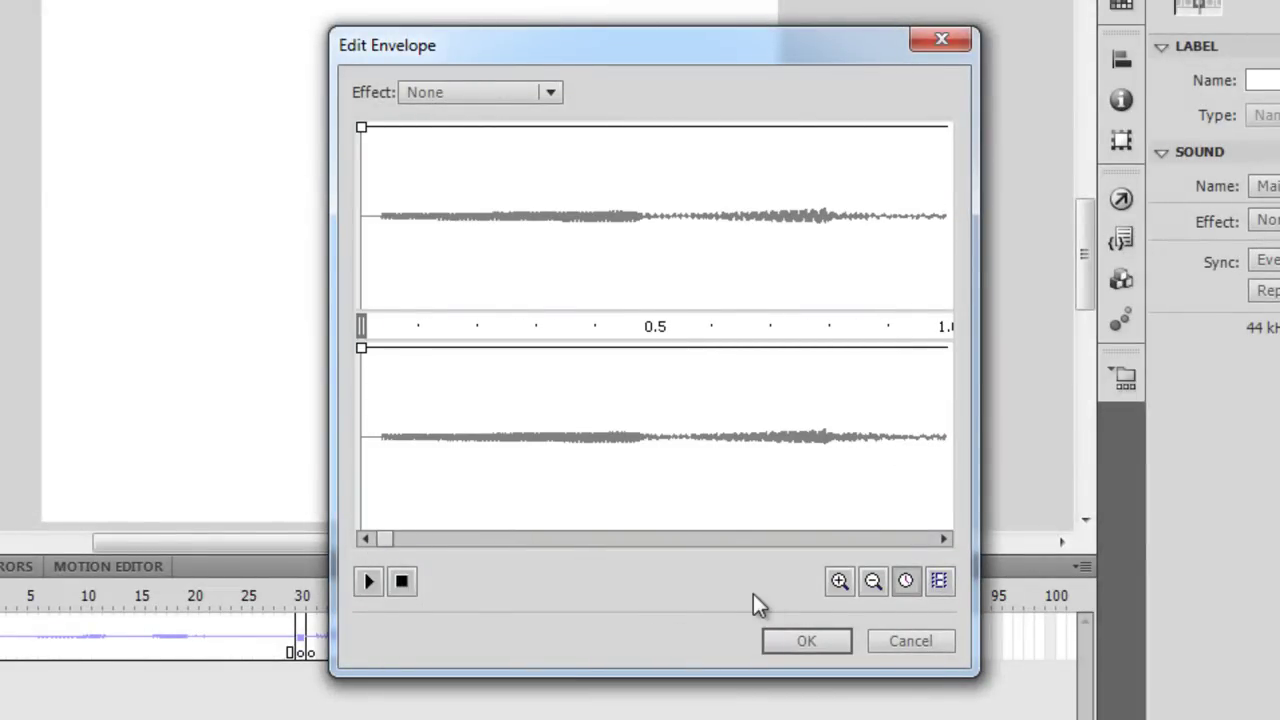
click(872, 581)
click(872, 581)
click(872, 581)
click(872, 581)
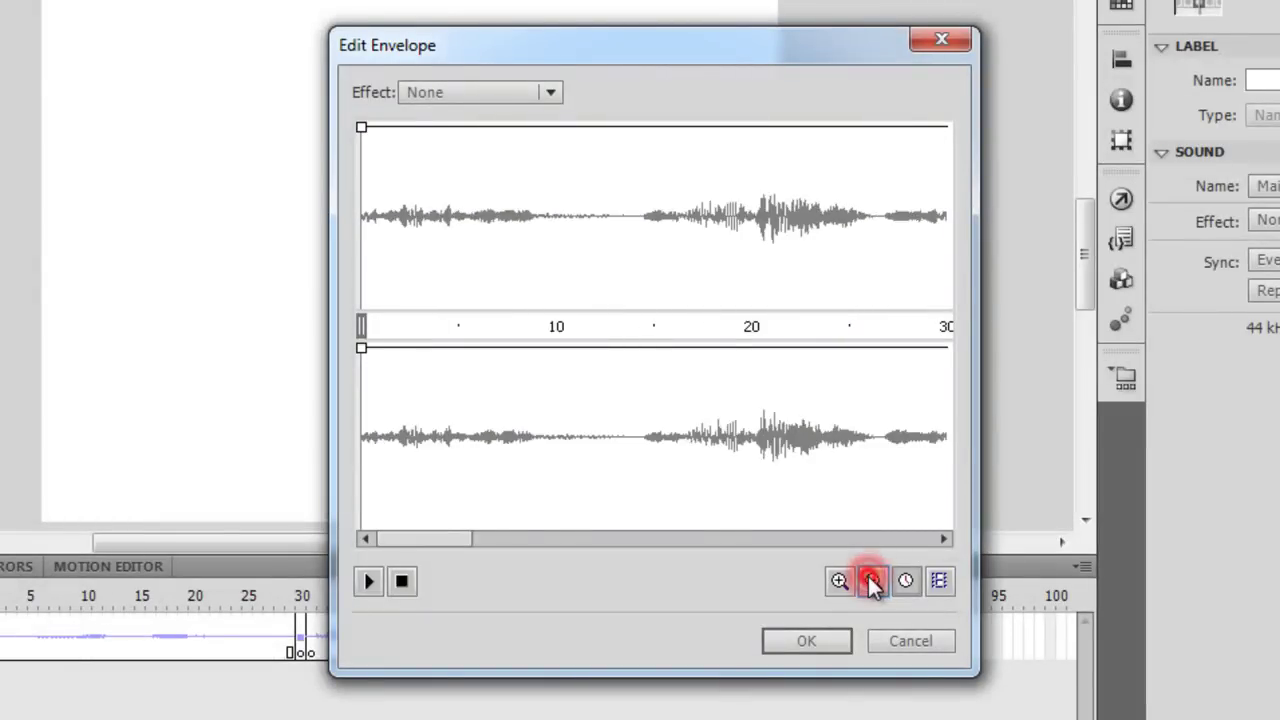
click(872, 581)
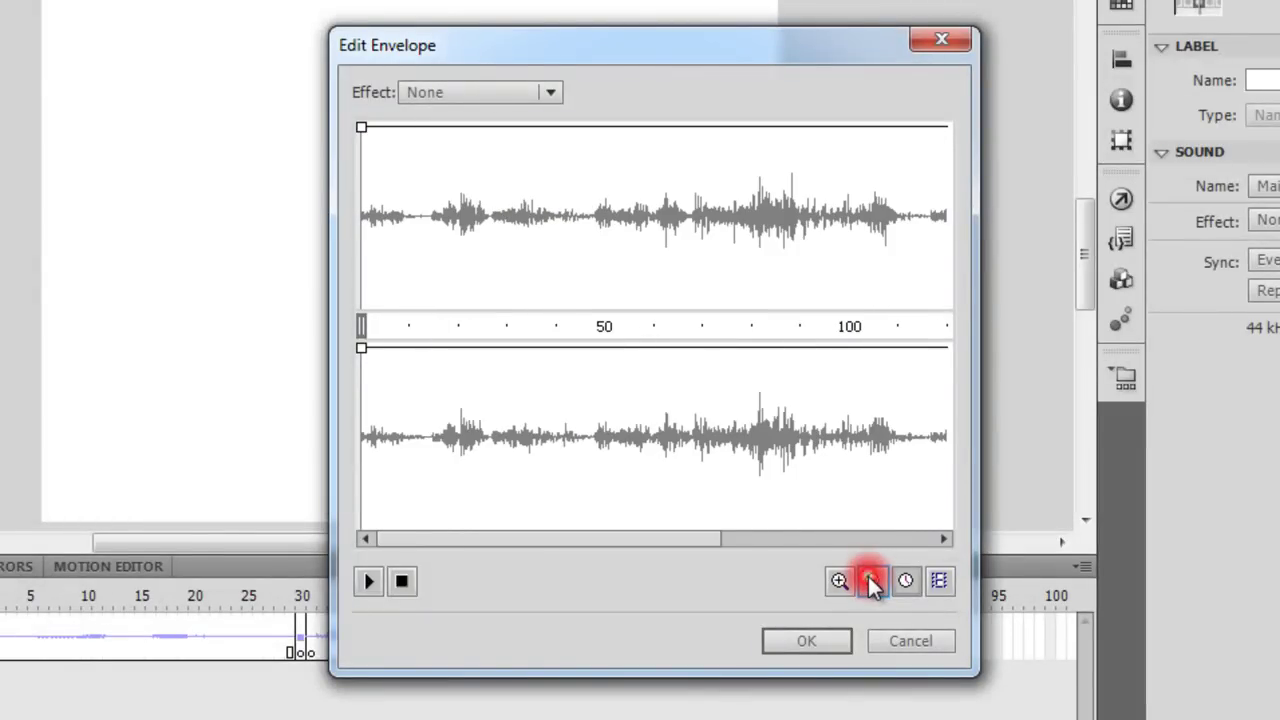
click(937, 581)
click(905, 581)
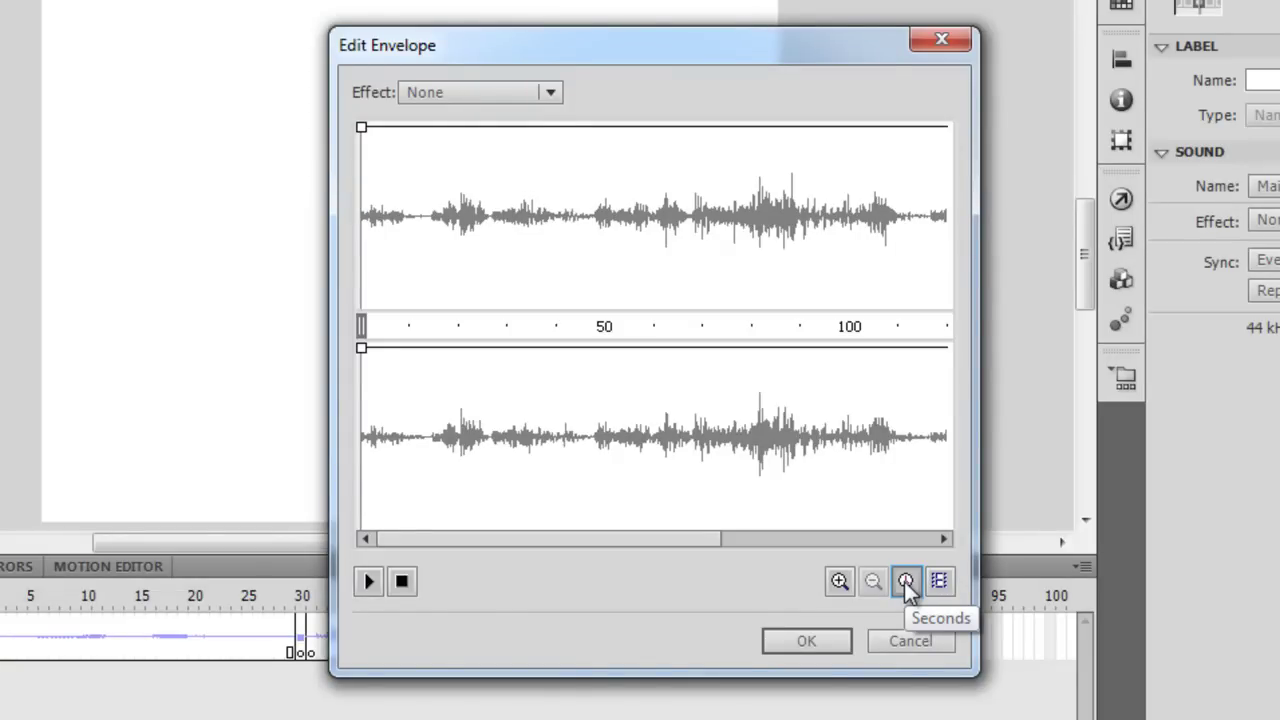
click(366, 582)
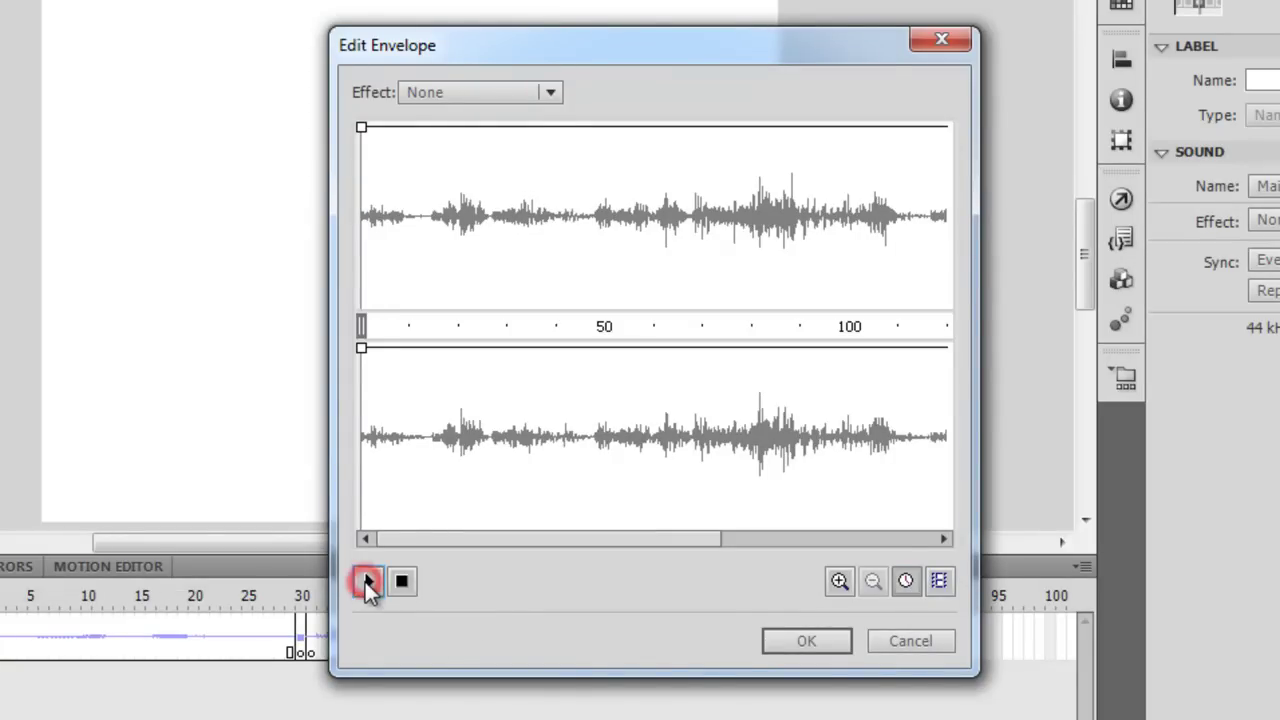
click(399, 583)
Trim both ends of the sound to the span from about 101 to 116 seconds and play the trimmed part.
drag(361, 325, 856, 378)
drag(655, 540, 900, 536)
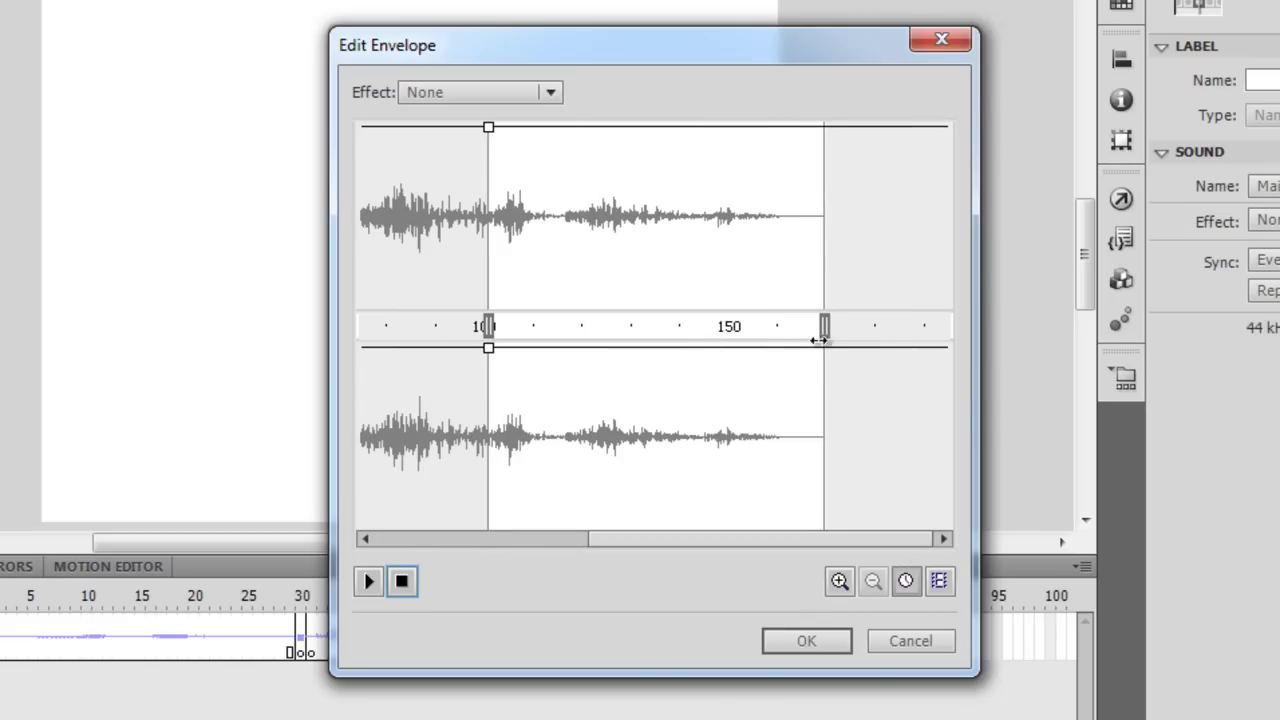
drag(824, 327, 568, 360)
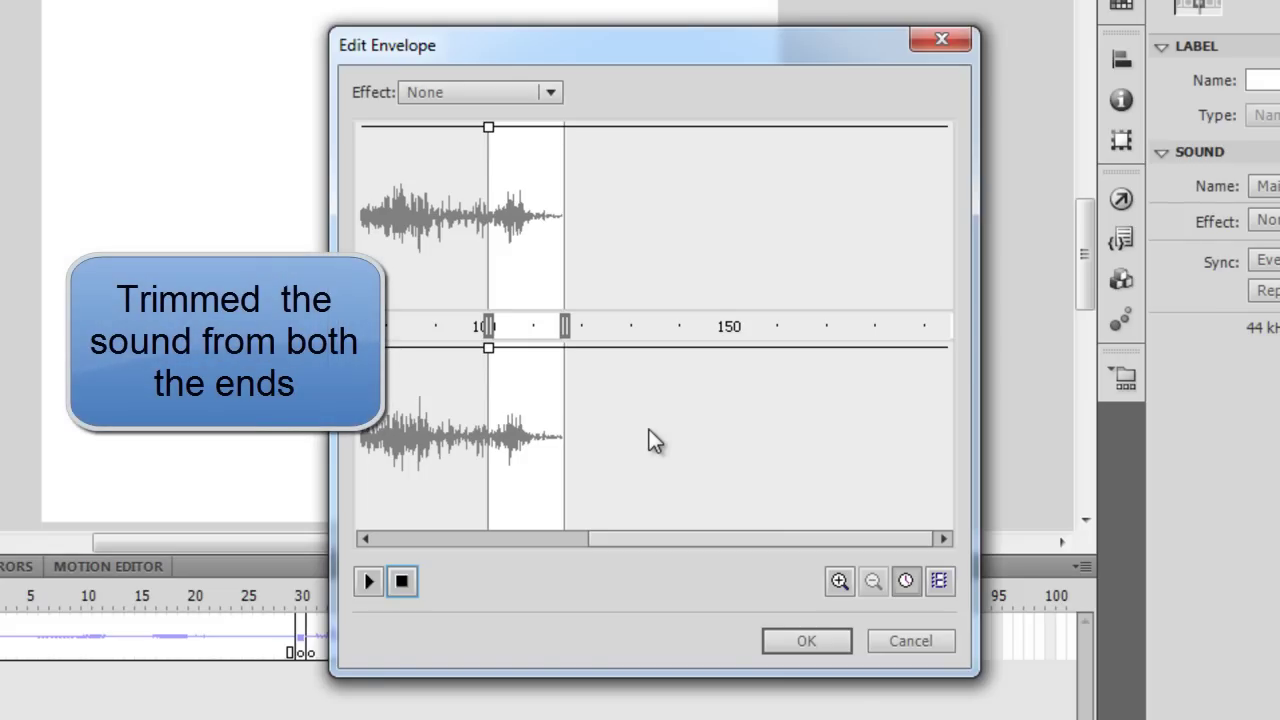
click(370, 590)
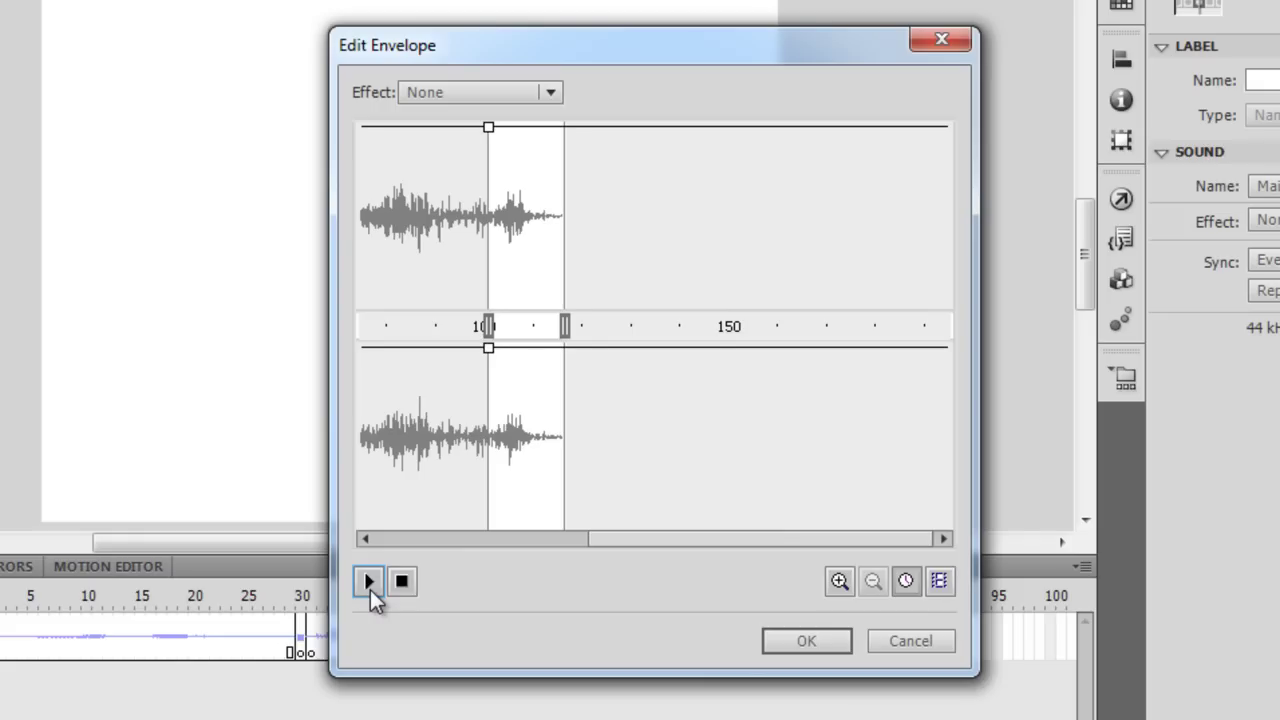
click(404, 585)
Move the sound's end point to about 105 seconds and its start point back to about 75 seconds, playing it in between.
drag(563, 326, 510, 326)
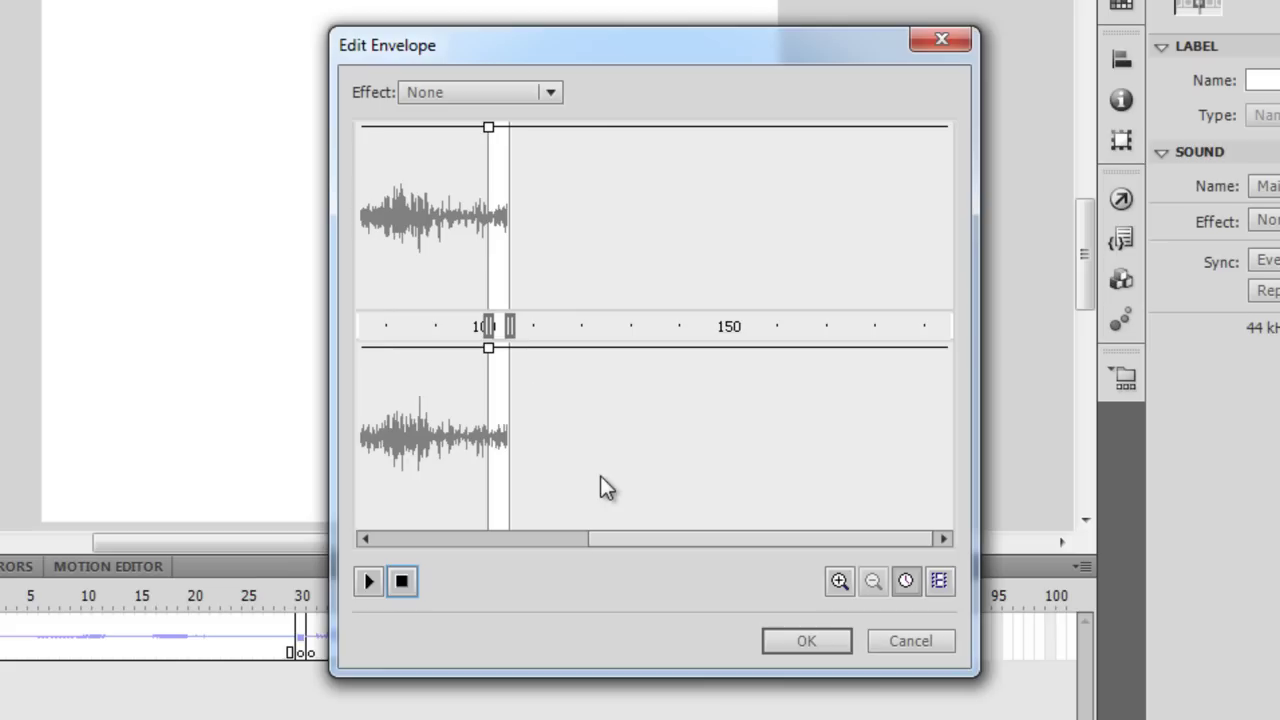
click(368, 583)
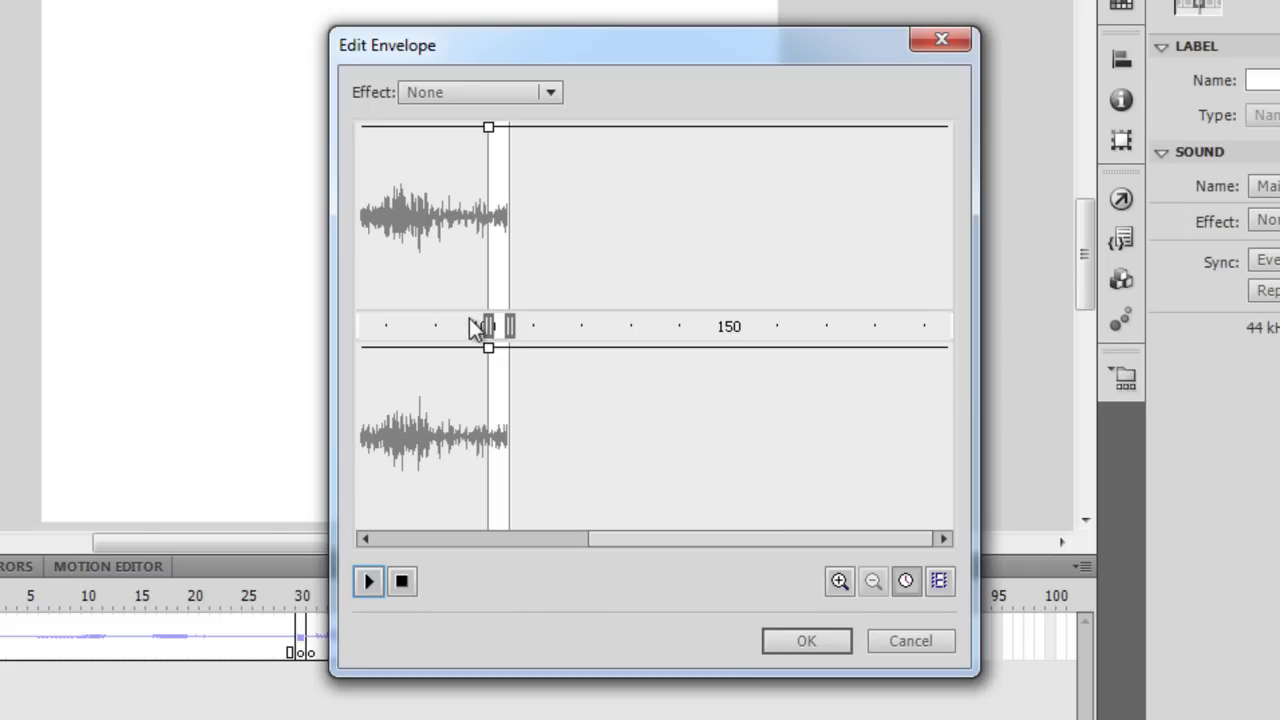
drag(483, 329, 237, 340)
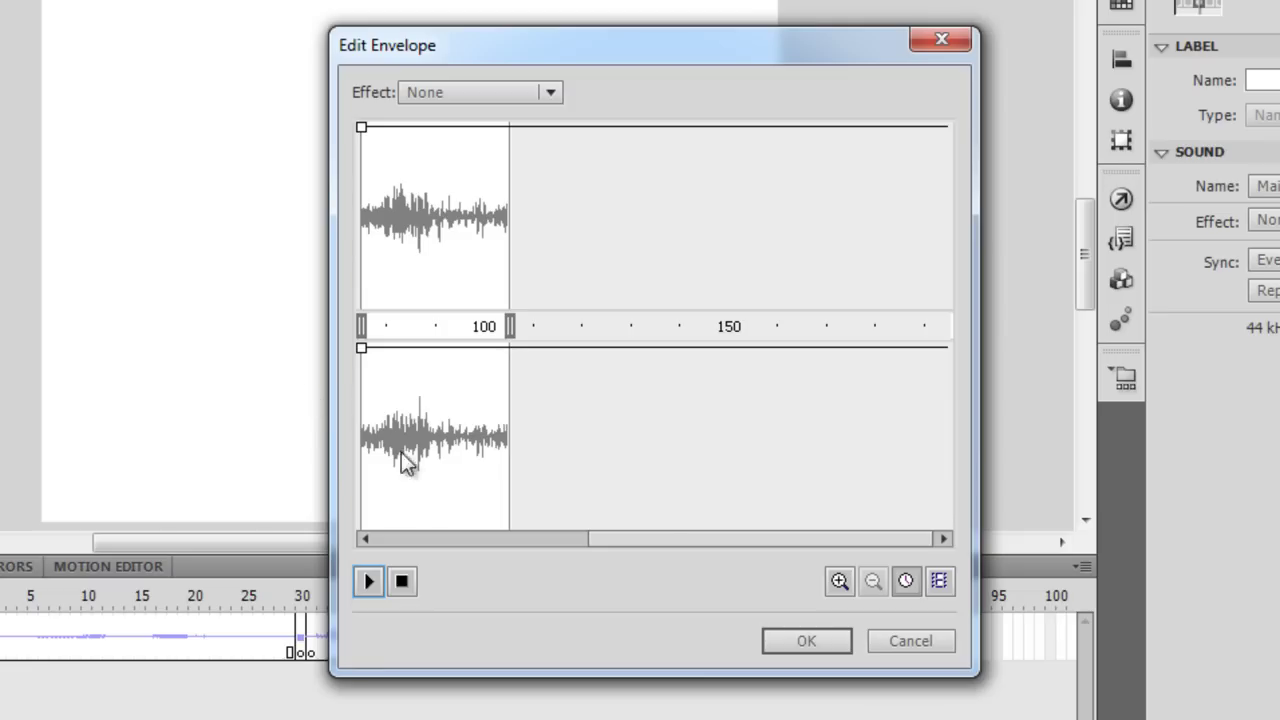
Restore the sound's full length by moving its start point back to 0 and its end point out to about 169 seconds.
drag(654, 538, 363, 538)
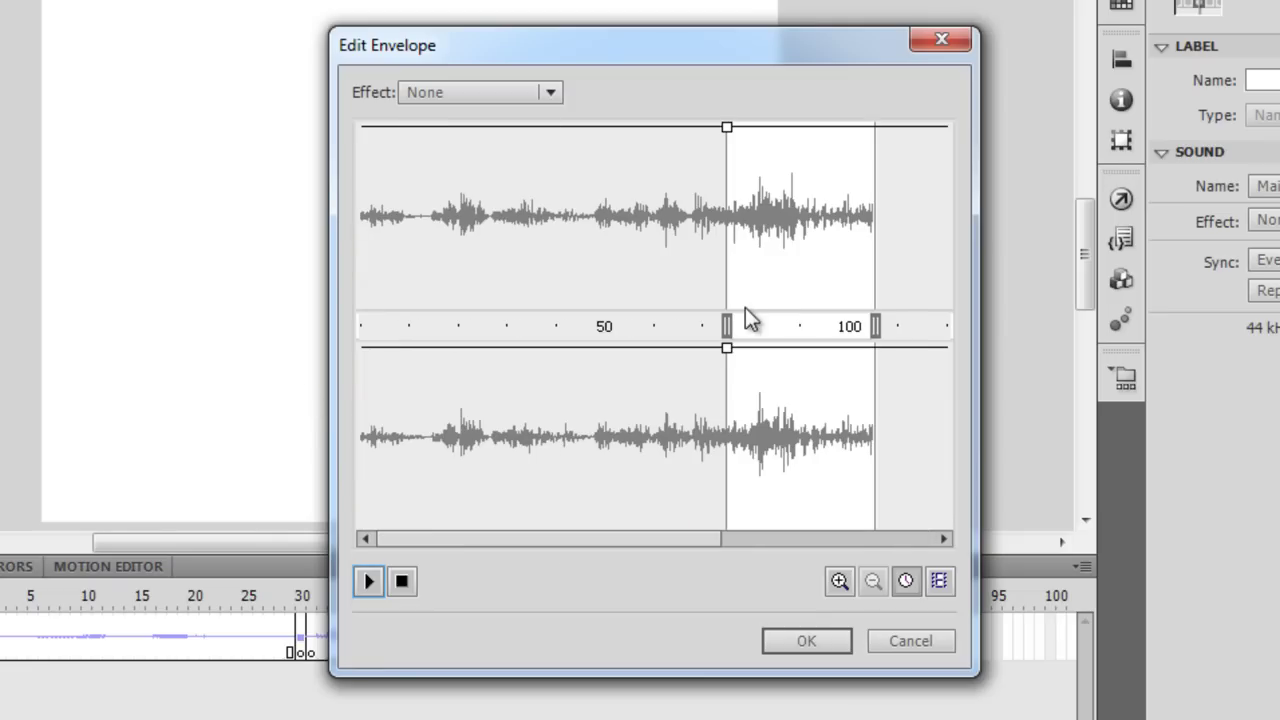
drag(726, 326, 206, 337)
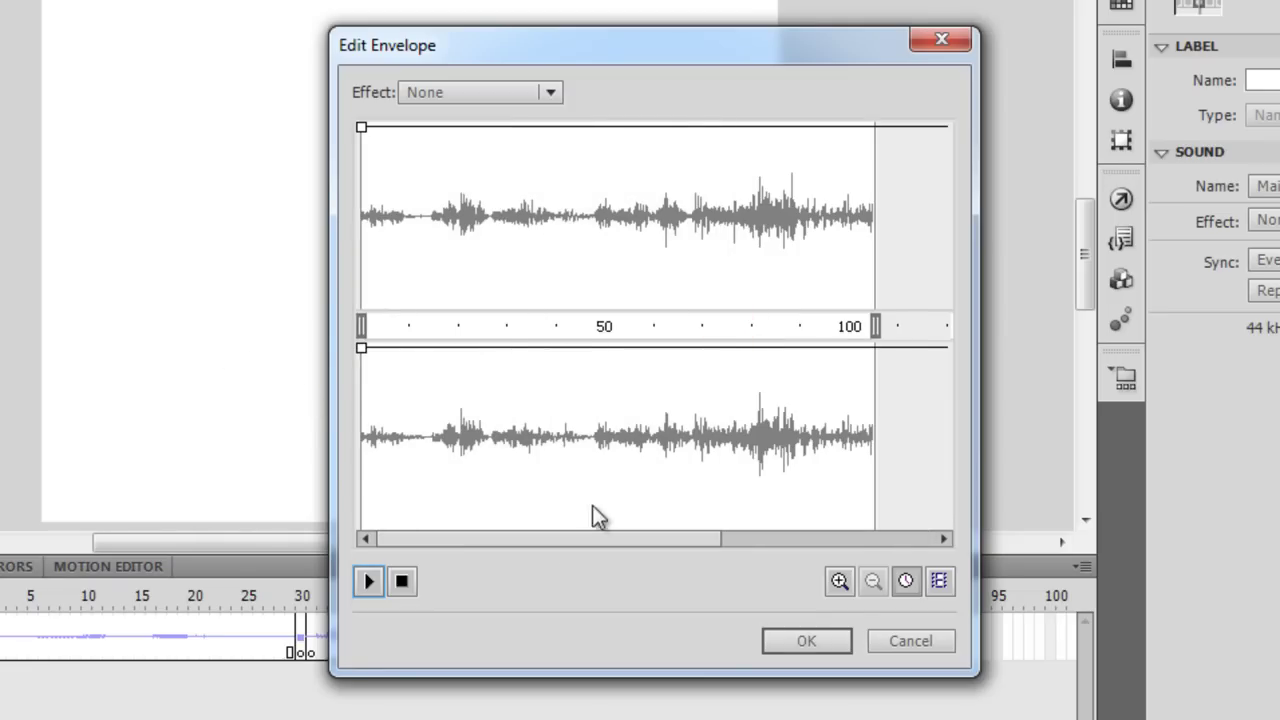
drag(870, 326, 1014, 349)
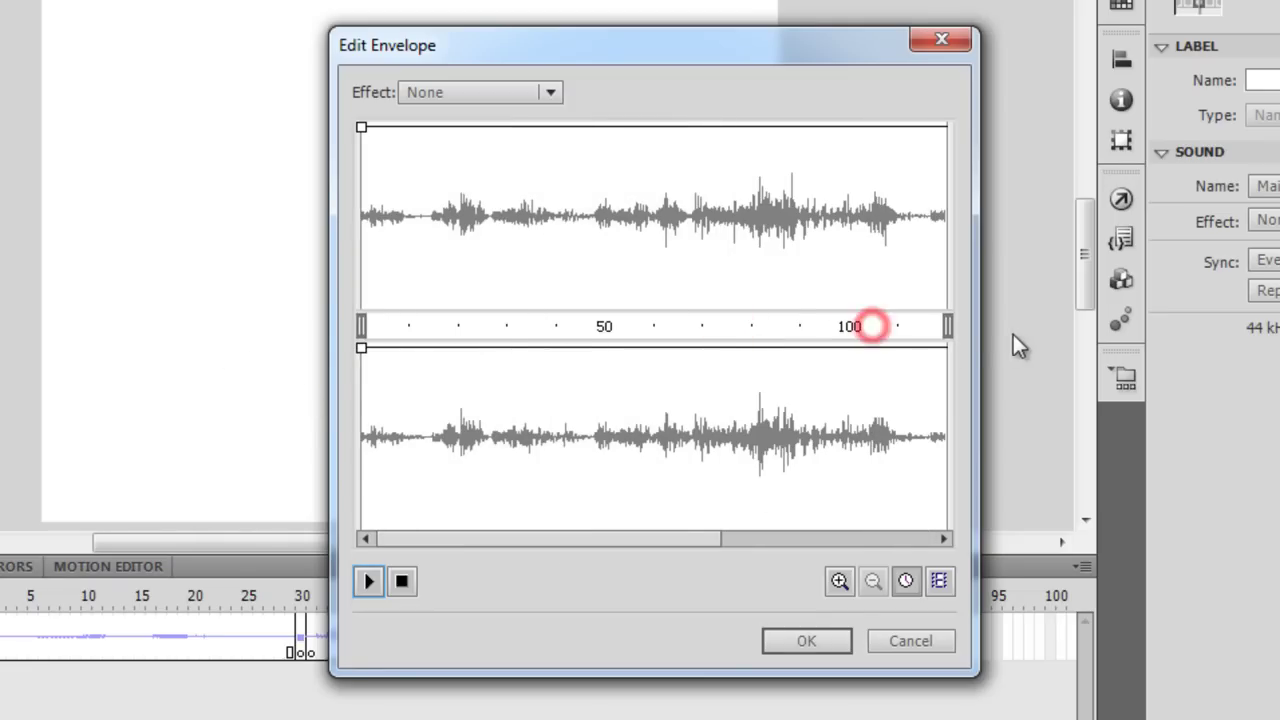
drag(660, 538, 790, 540)
drag(749, 325, 944, 350)
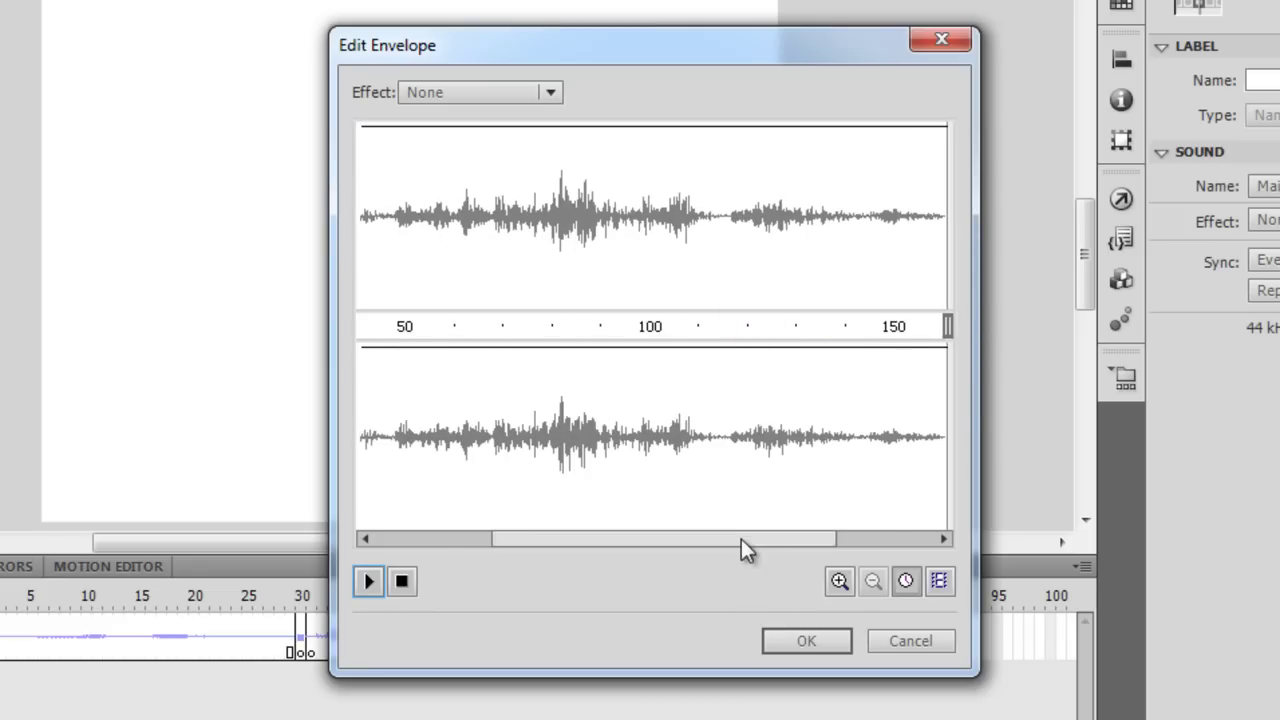
drag(741, 539, 875, 539)
drag(781, 317, 826, 323)
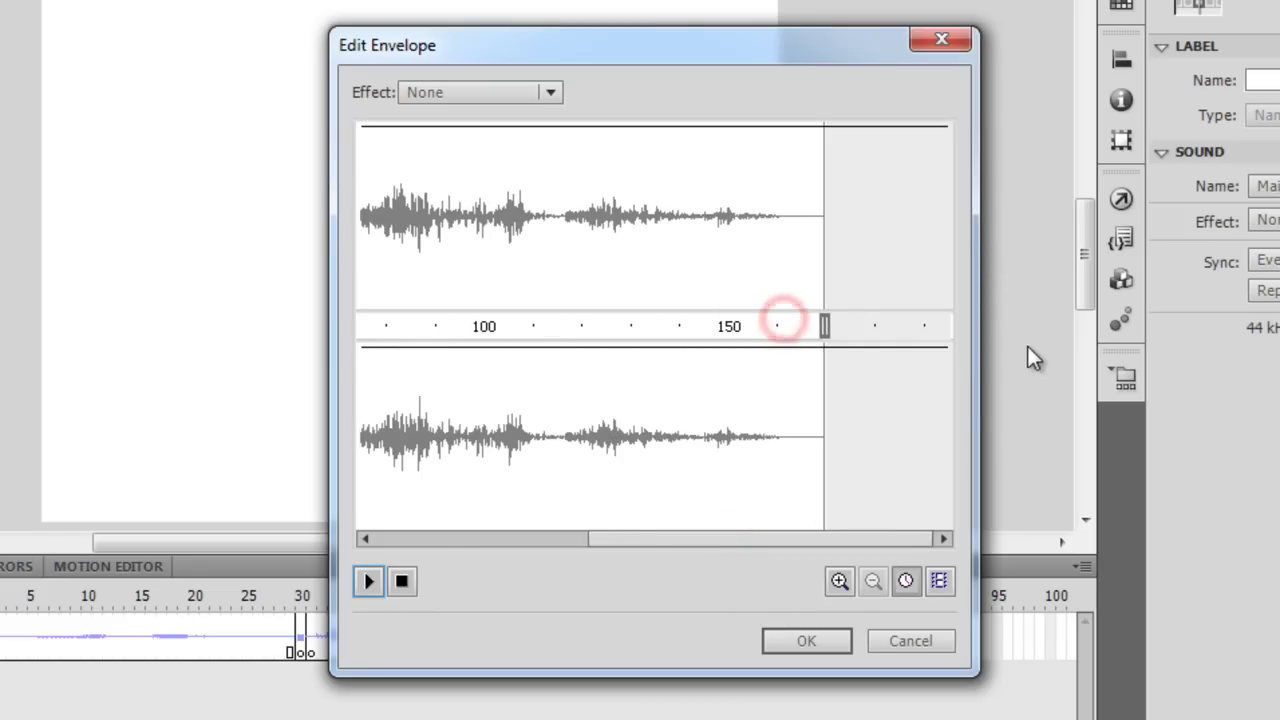
drag(631, 540, 416, 546)
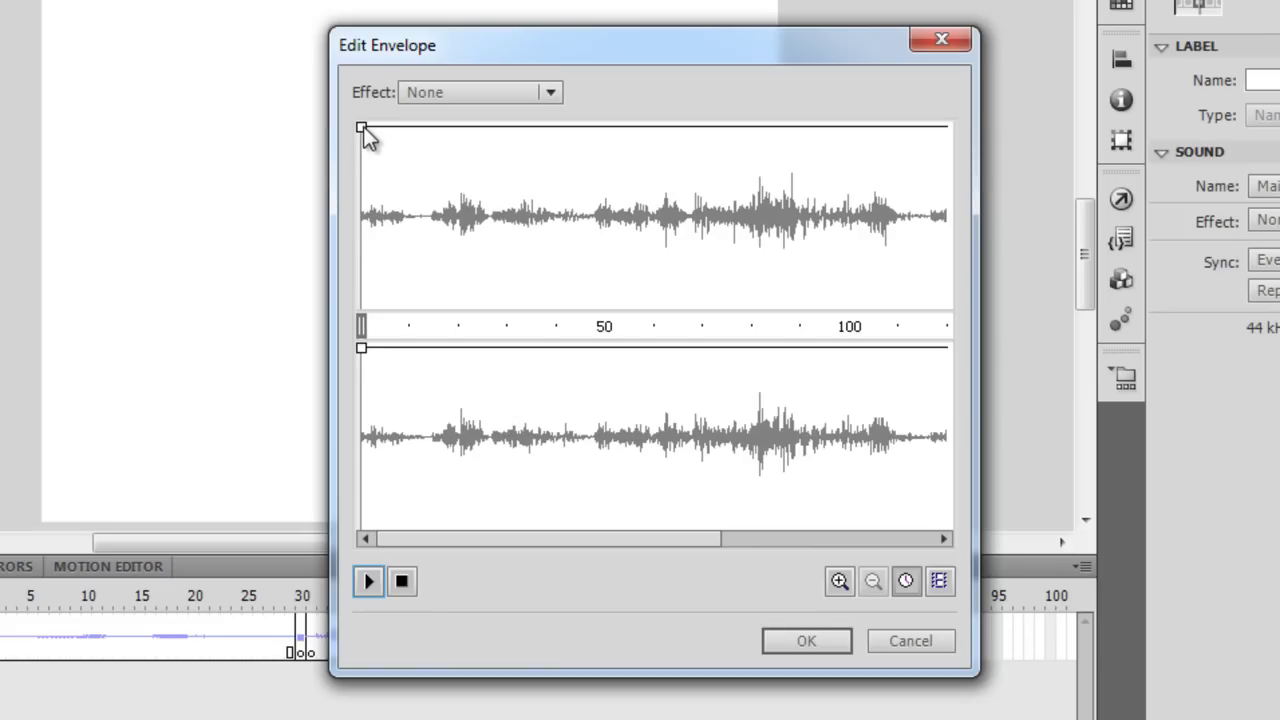
Lower both channels to half volume, then shape the right channel with full volume at about 36 and 77 seconds and near silence at 62.
mouse_move(363, 126)
mouse_down()
mouse_move(446, 165)
mouse_move(447, 256)
mouse_move(455, 217)
mouse_up()
drag(453, 348, 464, 436)
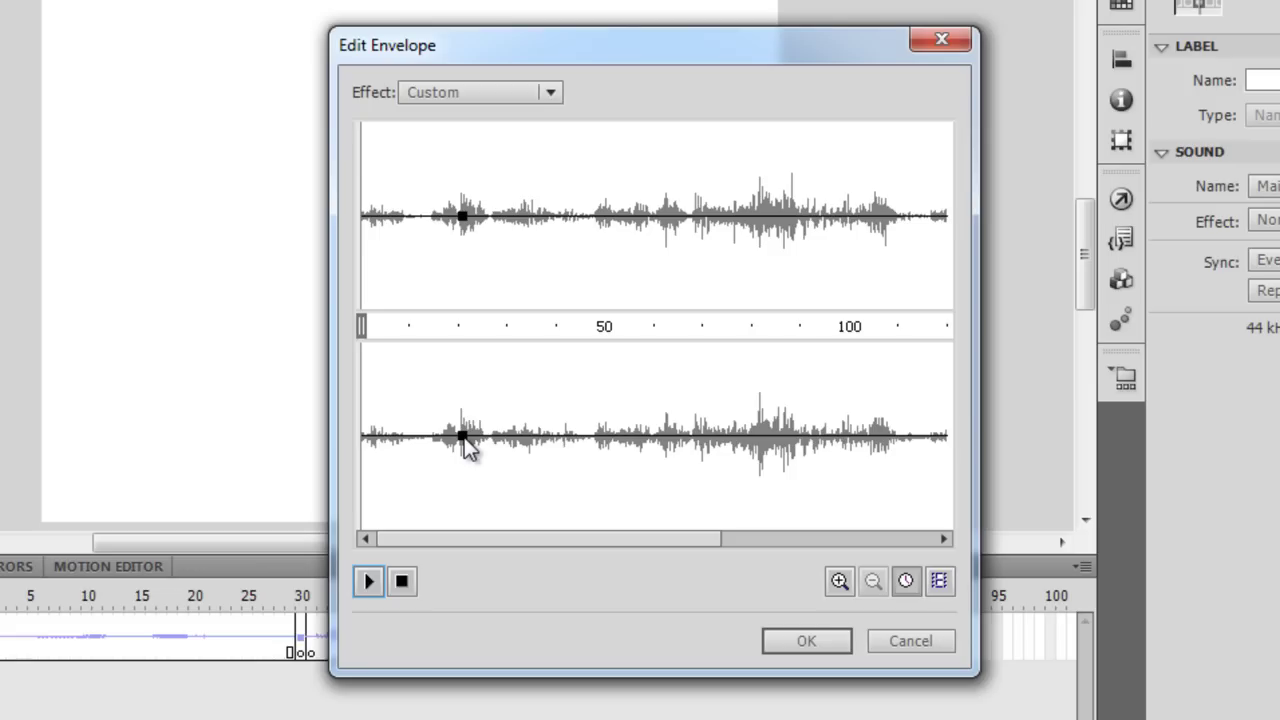
click(545, 435)
drag(546, 436, 536, 345)
click(655, 348)
drag(656, 349, 664, 513)
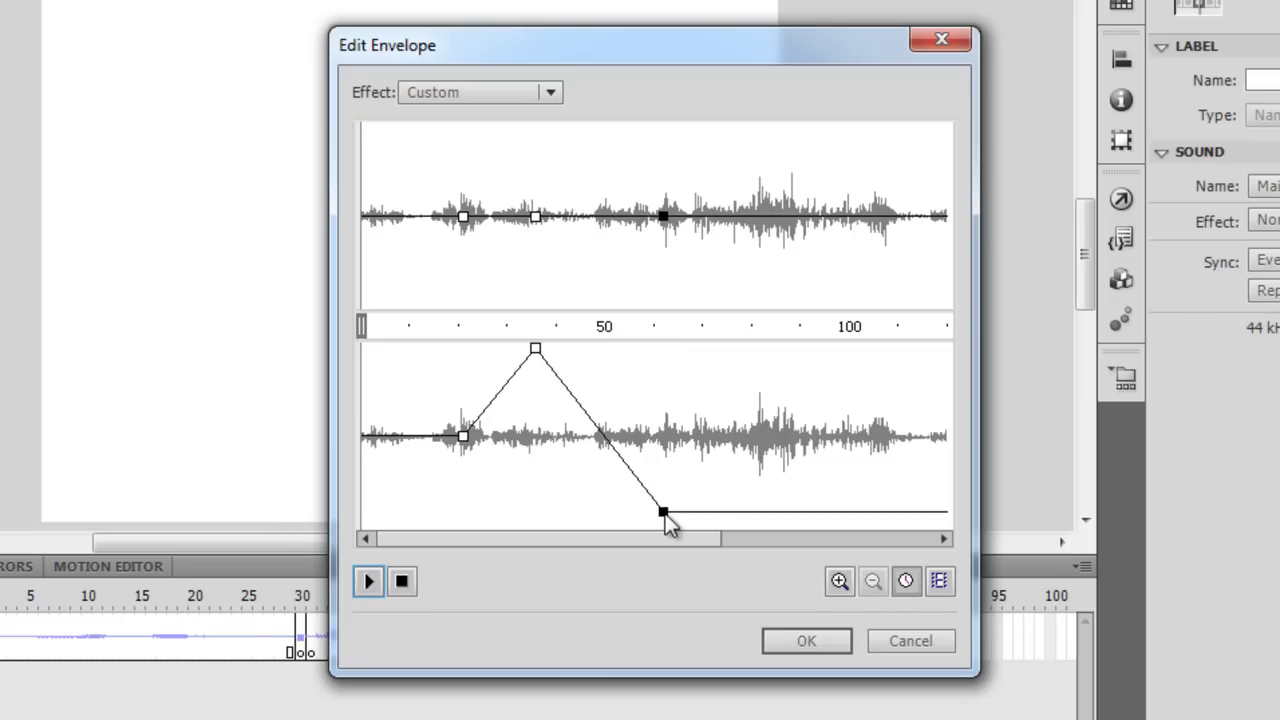
drag(753, 512, 736, 348)
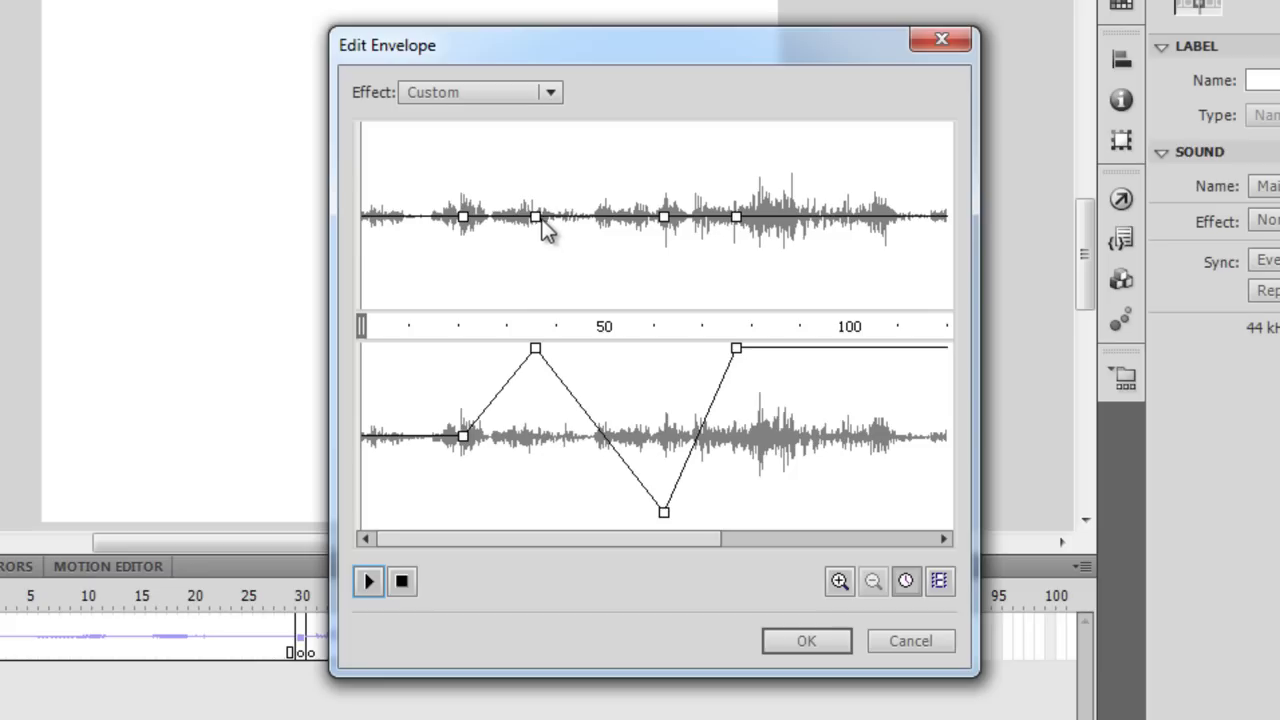
Vary the left channel's volume at about 36, 77 and 98 seconds, lower the right channel at 98 seconds, and play the result.
drag(535, 216, 538, 132)
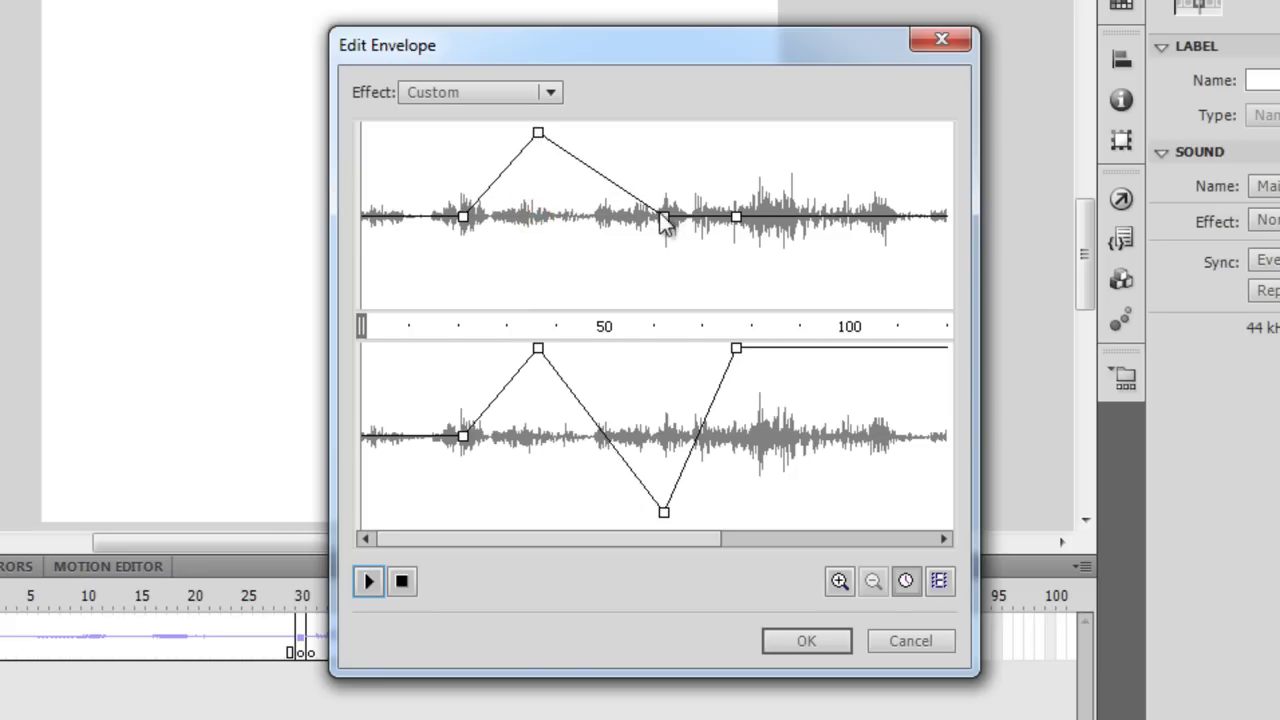
drag(736, 216, 739, 287)
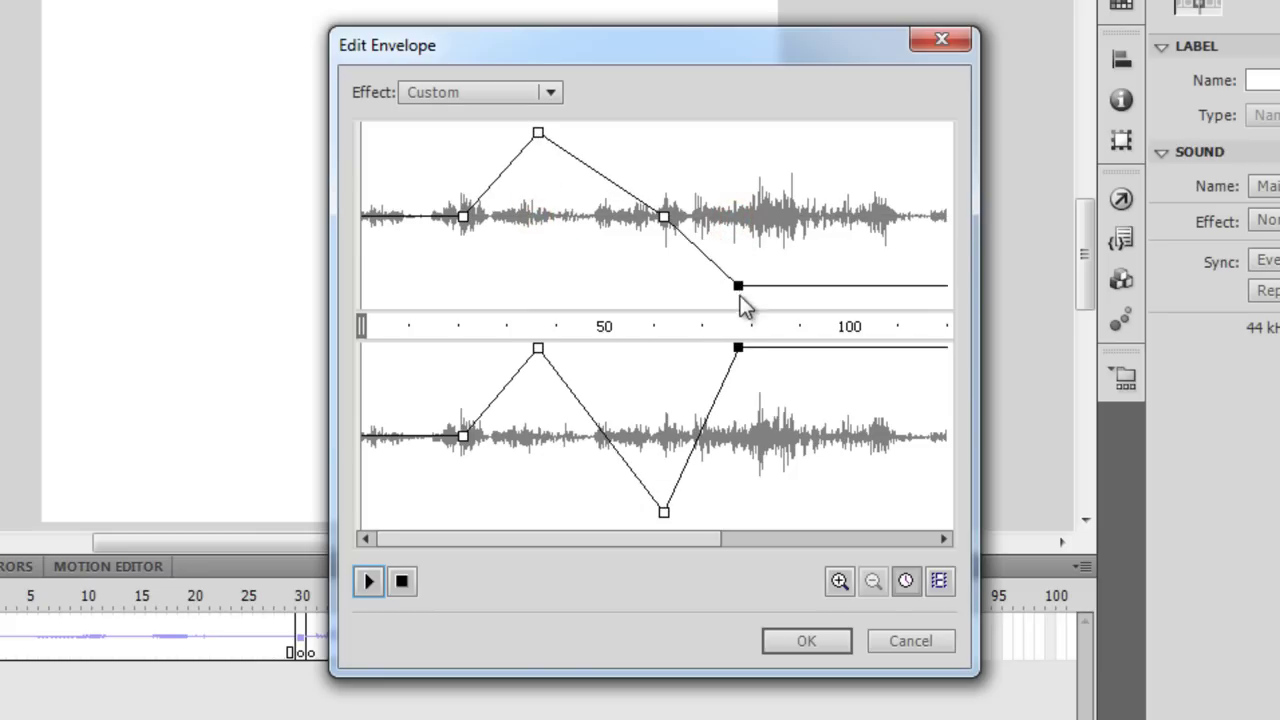
drag(837, 289, 835, 135)
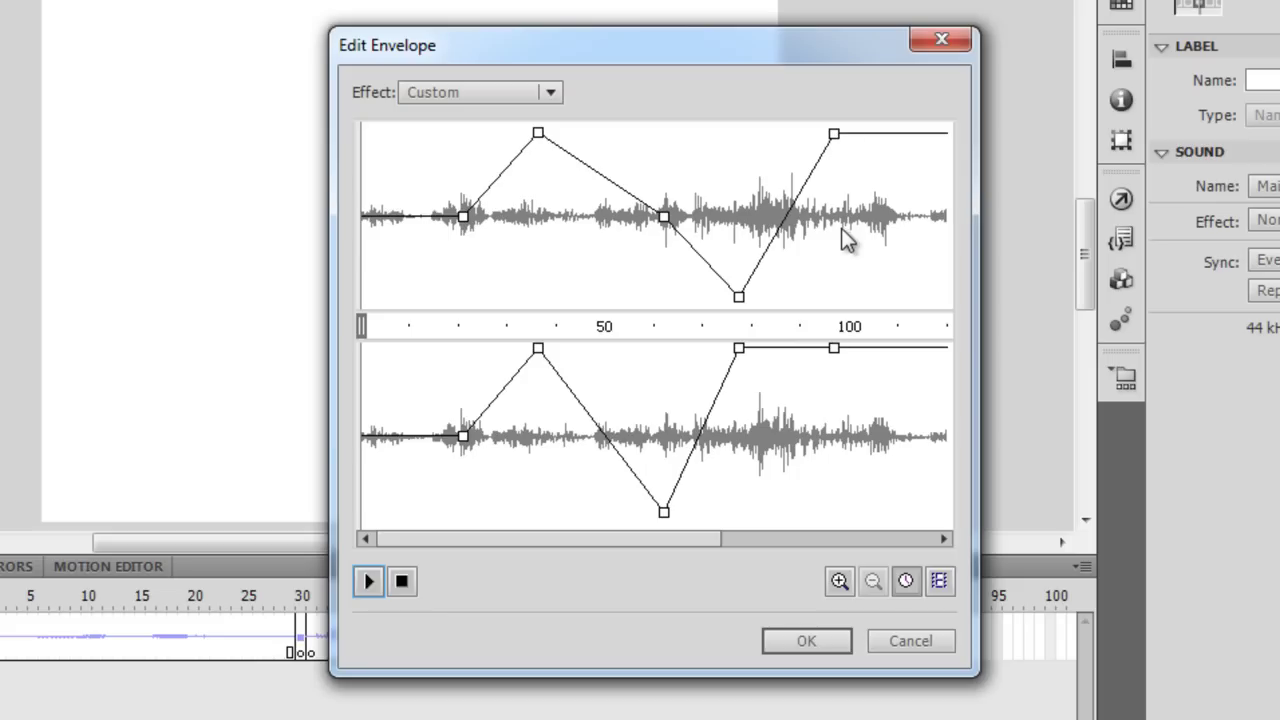
drag(834, 349, 843, 518)
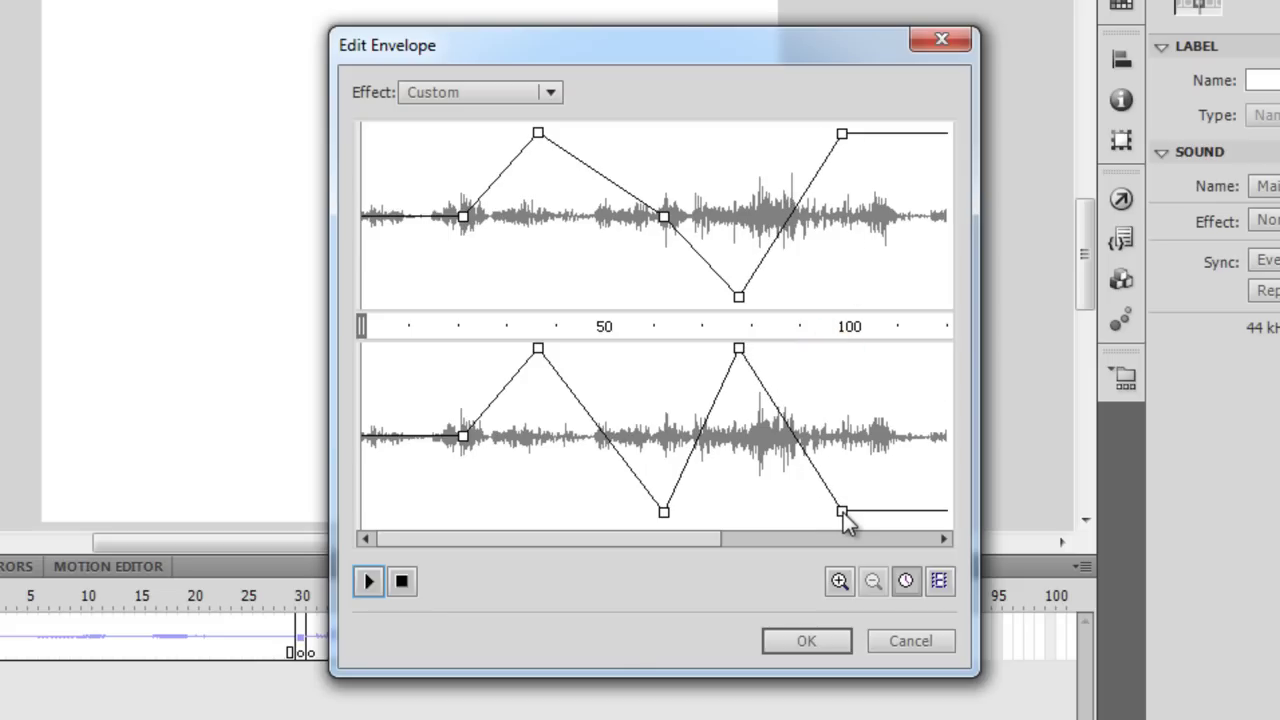
click(369, 582)
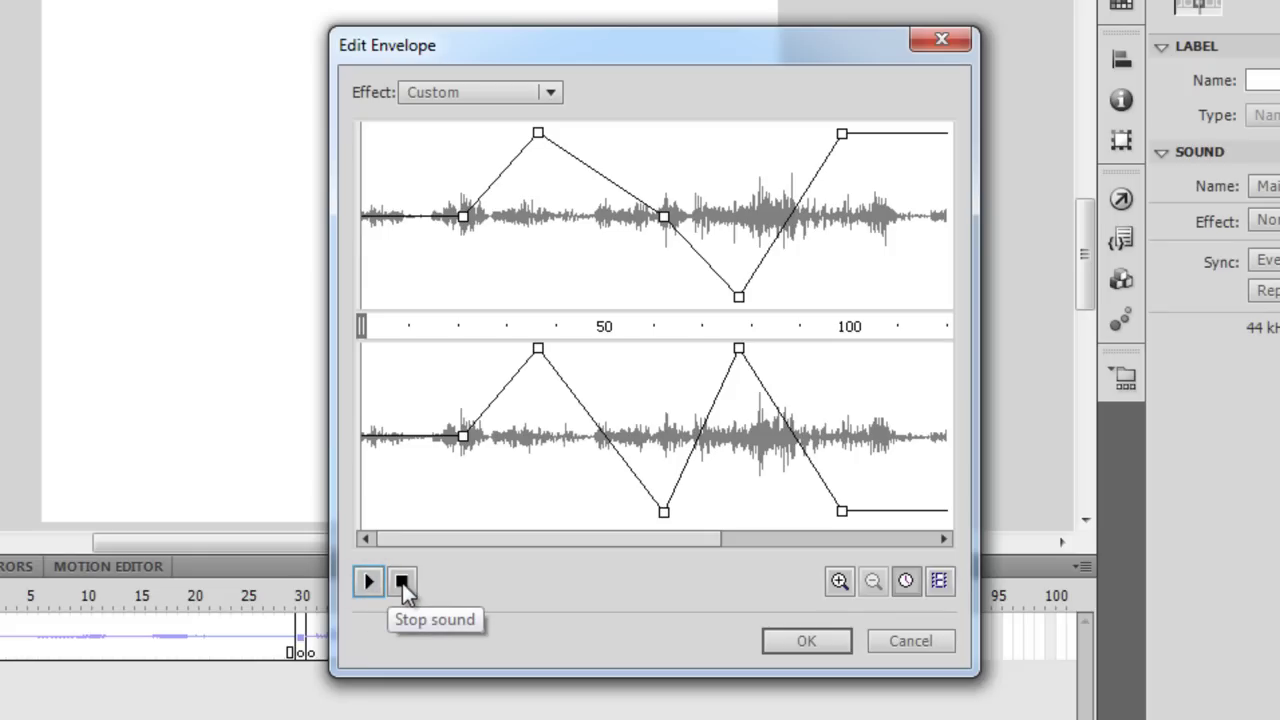
click(403, 583)
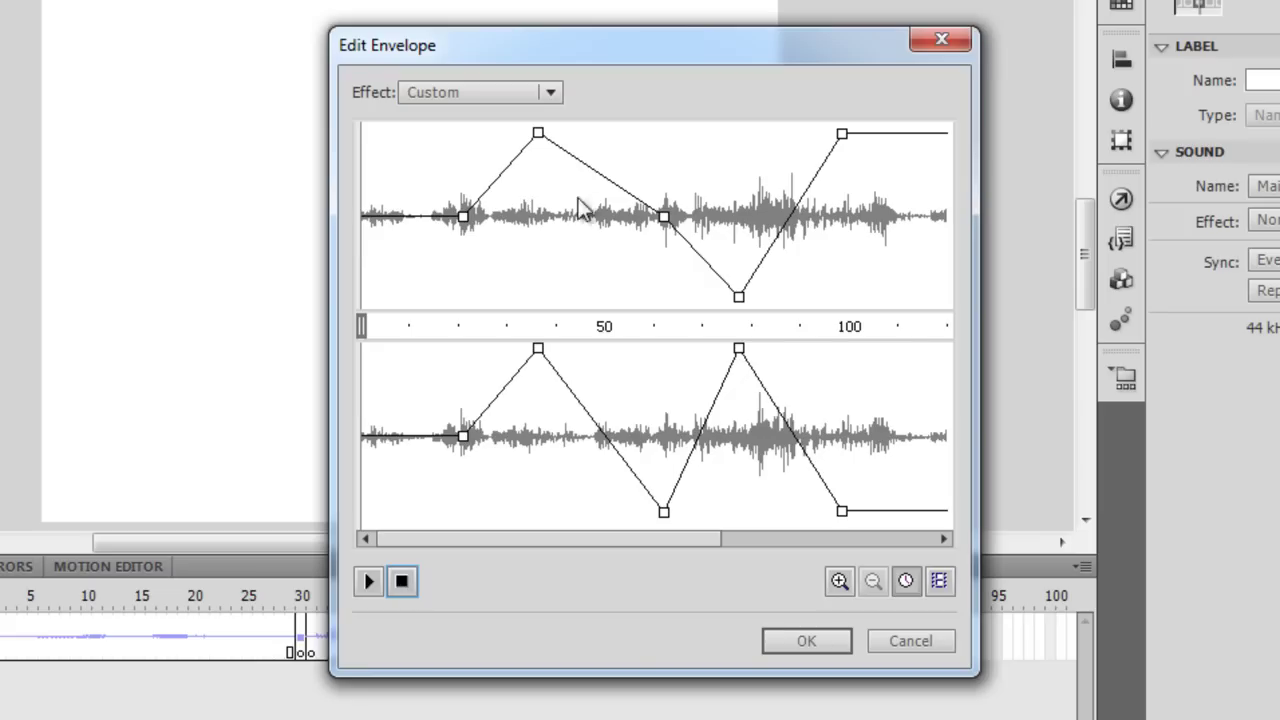
Apply the Left Channel effect to the sound and try the starting volume handles of both channels.
click(553, 92)
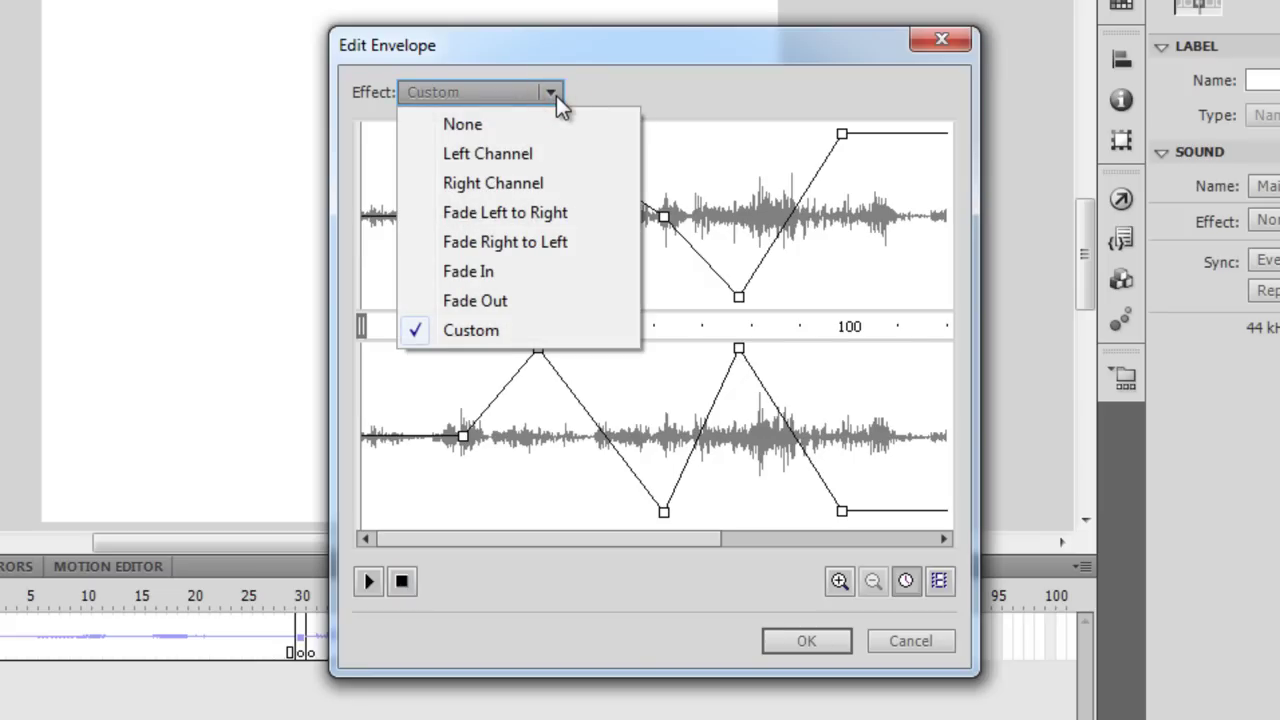
click(528, 160)
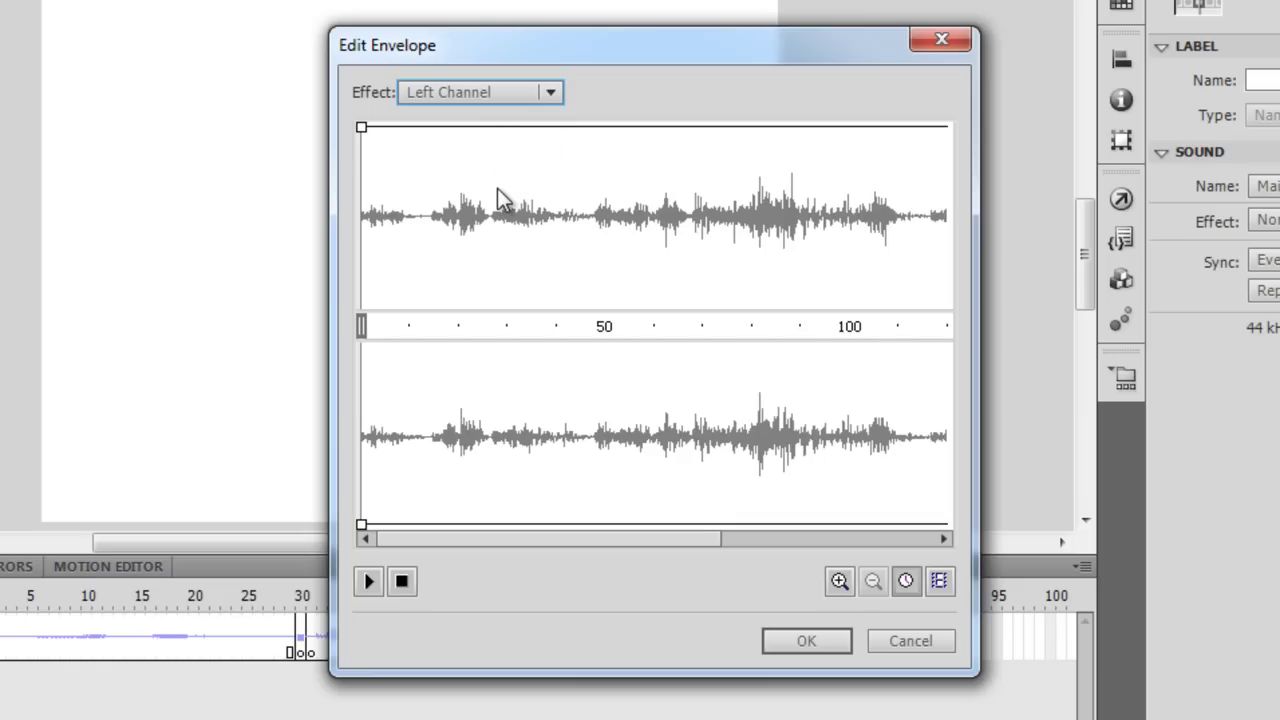
mouse_move(366, 126)
mouse_down()
mouse_move(374, 137)
mouse_move(362, 122)
mouse_up()
click(361, 524)
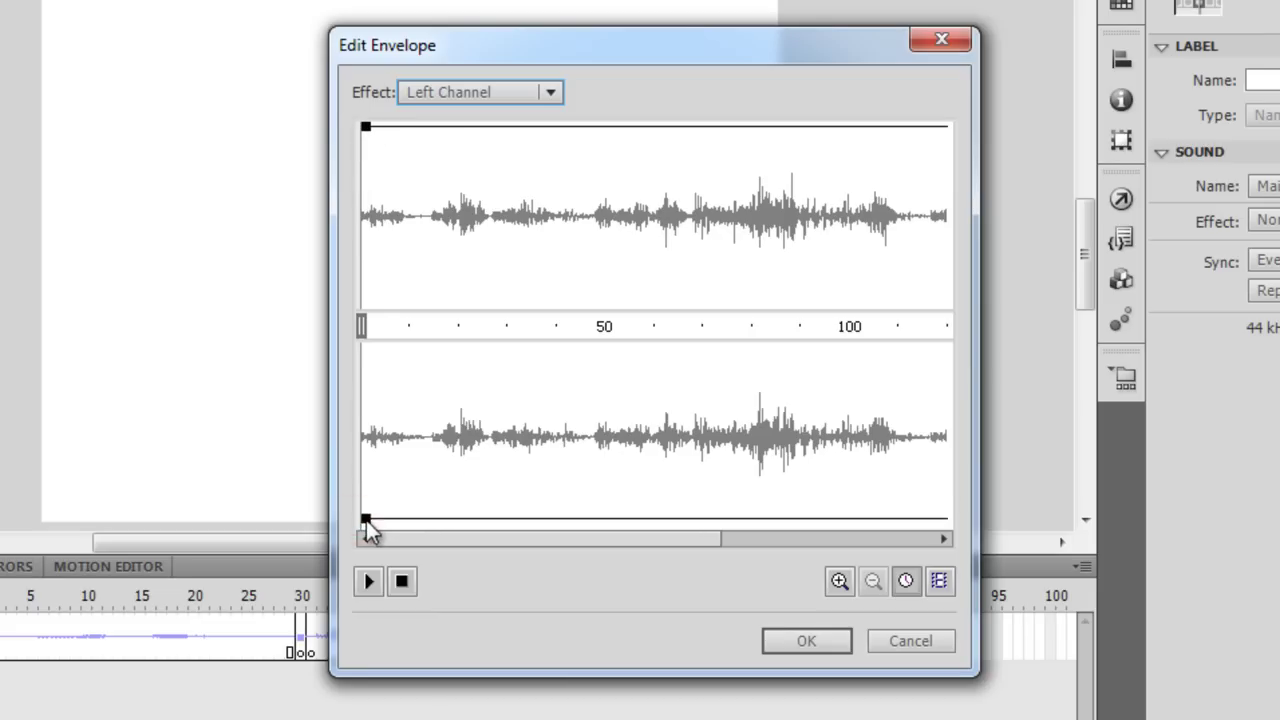
Apply the Fade In effect to the sound and inspect the envelope lines from start to end.
click(468, 92)
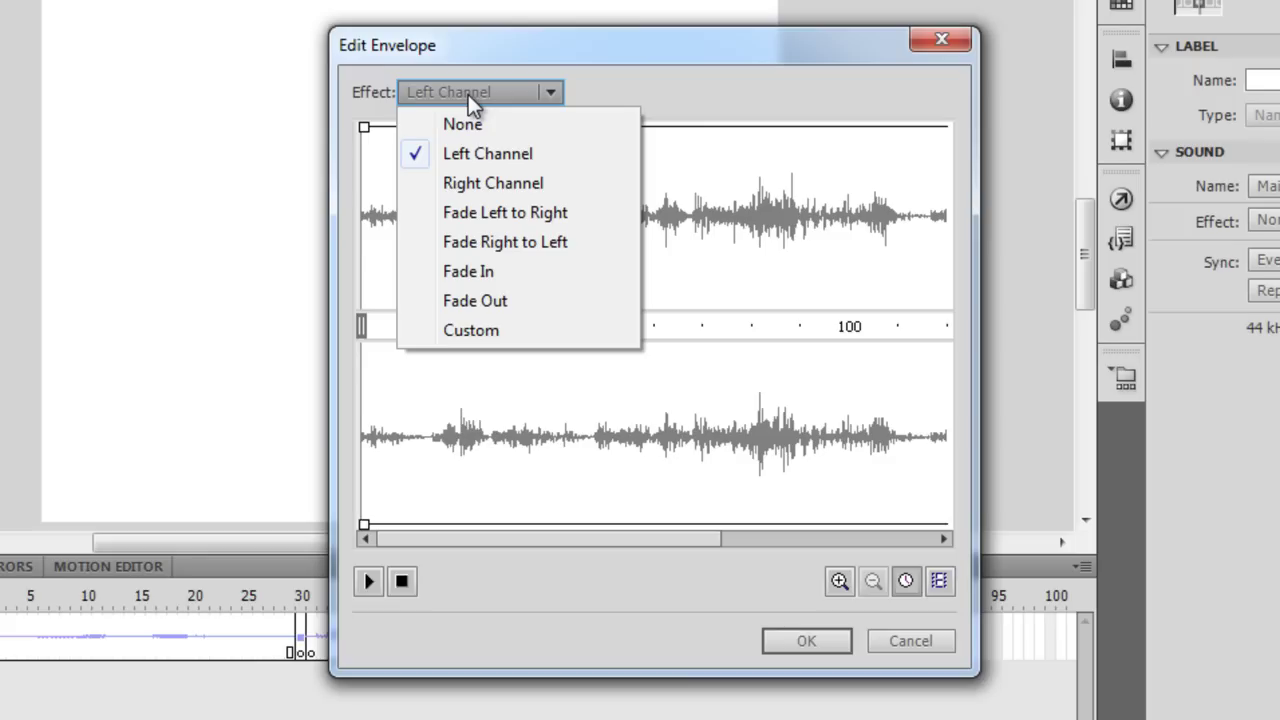
click(509, 275)
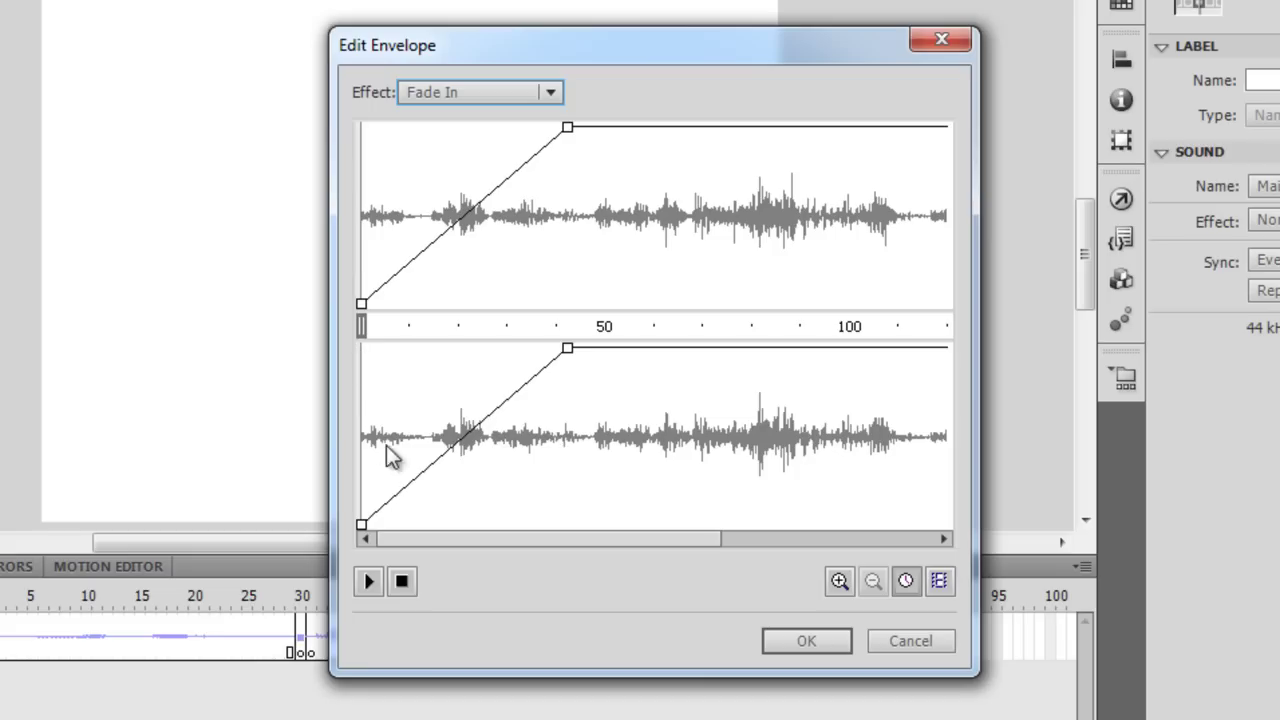
drag(499, 536, 728, 522)
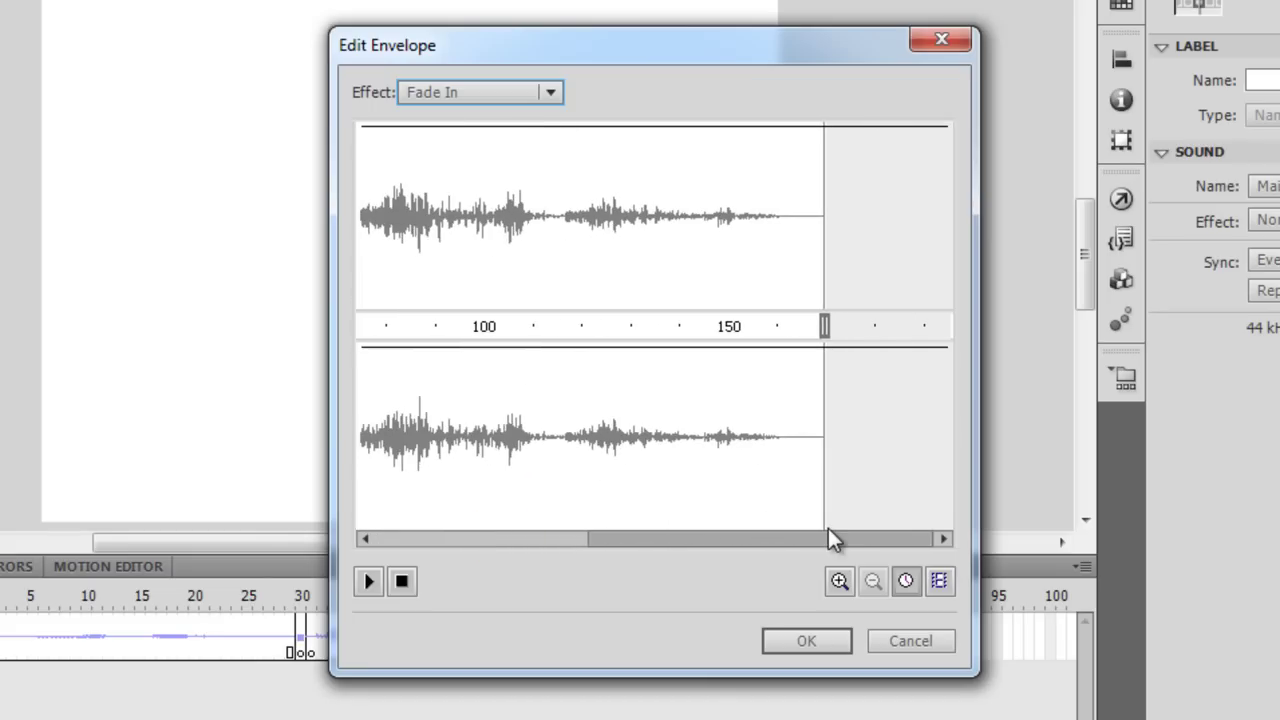
drag(822, 538, 417, 540)
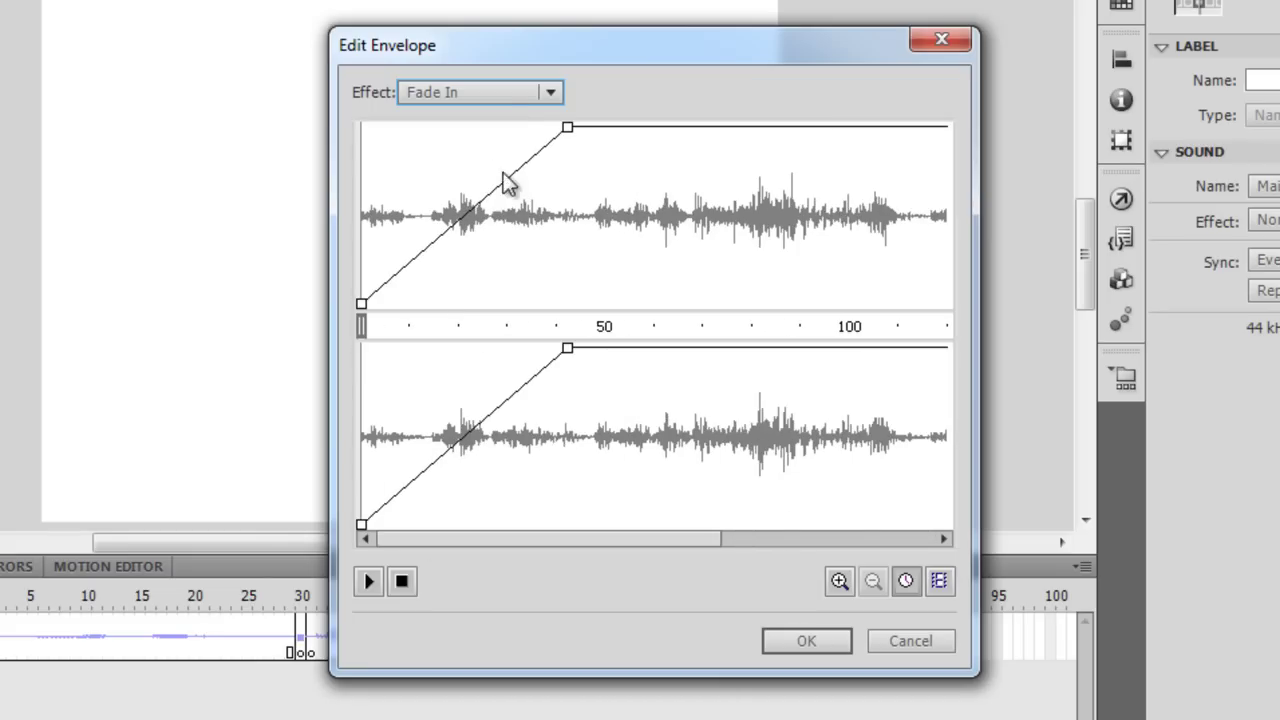
Switch the sound's effect to Fade Out and inspect the volume lines at the end of the waveform.
click(511, 98)
click(512, 300)
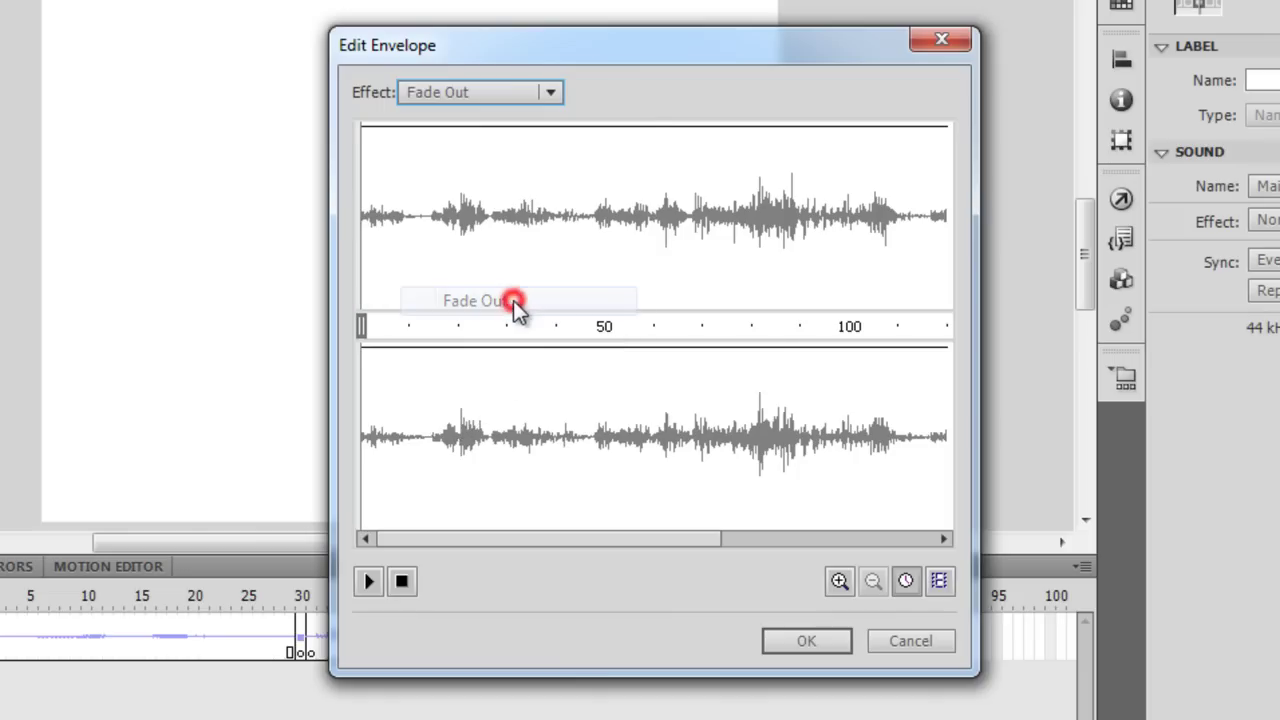
drag(508, 538, 752, 537)
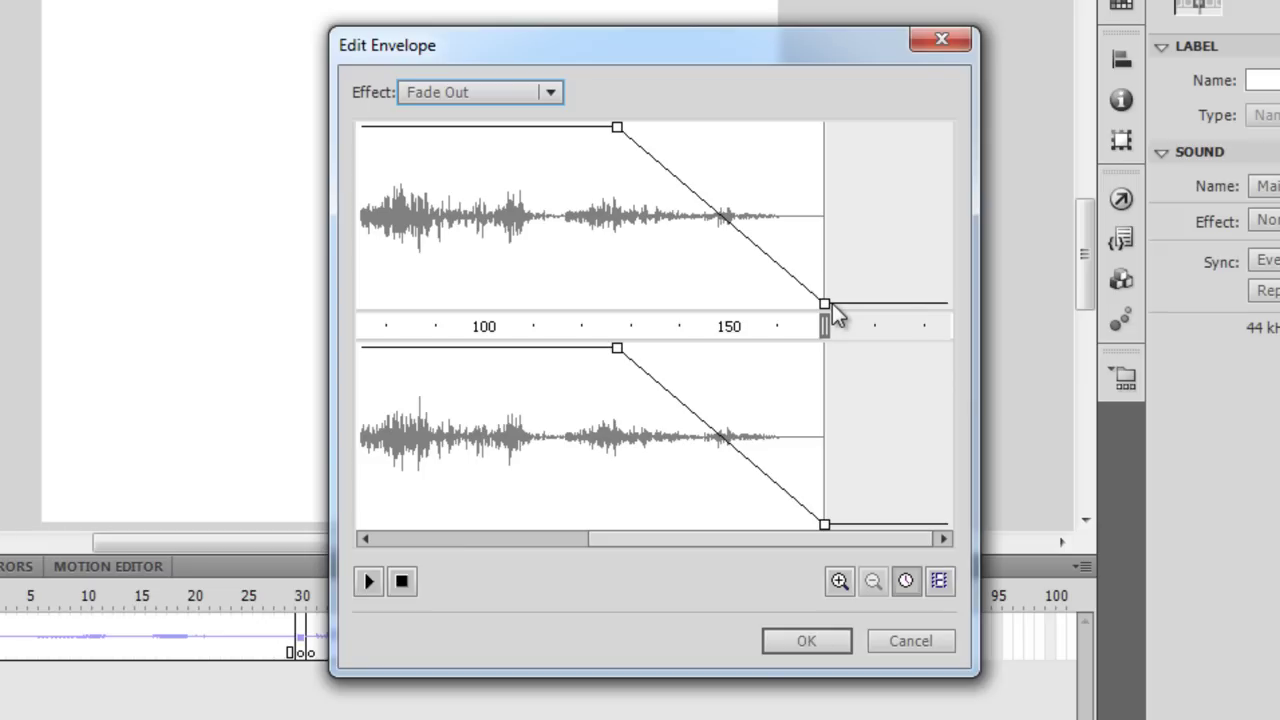
drag(613, 537, 408, 546)
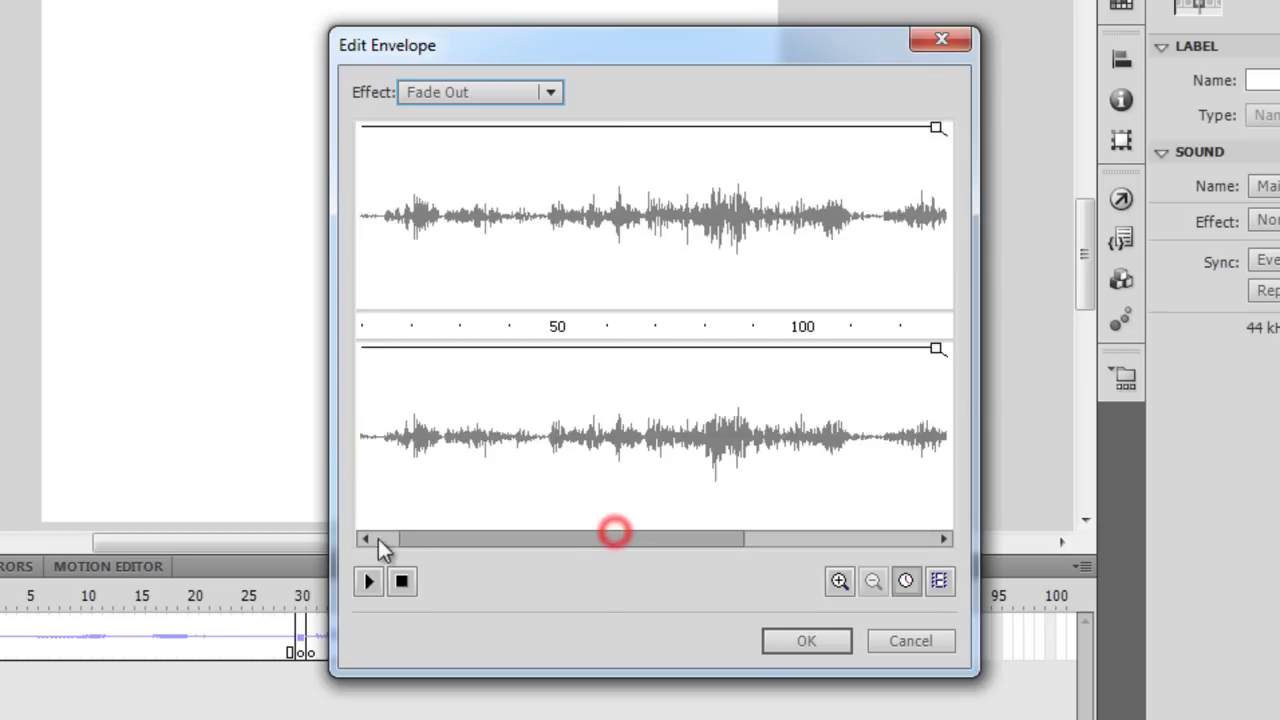
Try the Fade Right to Left effect on the sound, then discard all the envelope changes.
click(476, 89)
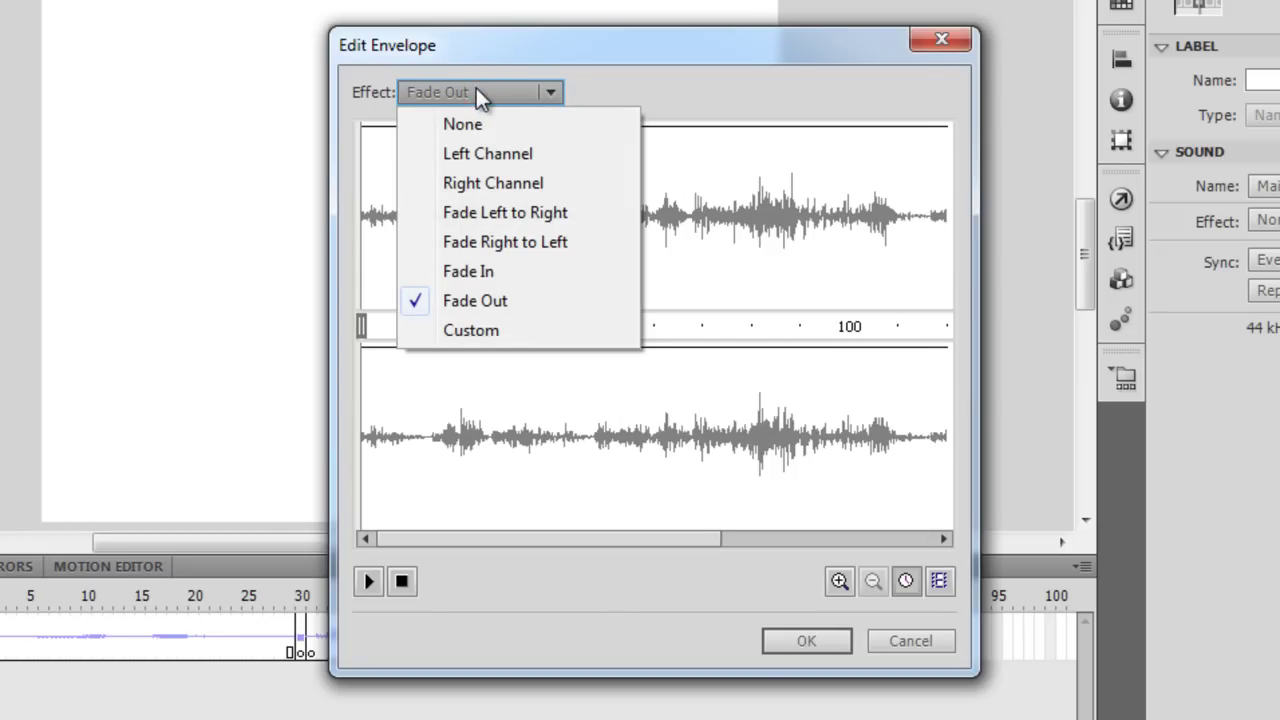
click(504, 243)
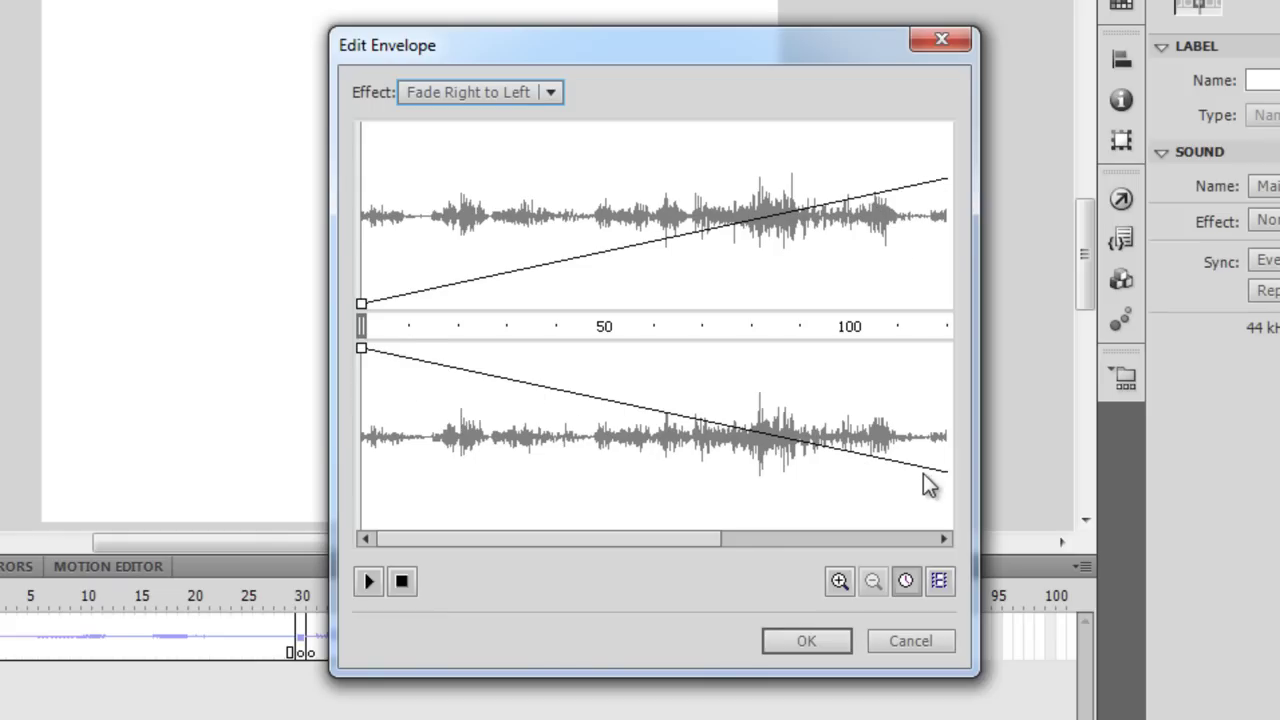
mouse_move(674, 544)
mouse_down()
mouse_move(865, 532)
mouse_move(418, 535)
mouse_up()
click(915, 645)
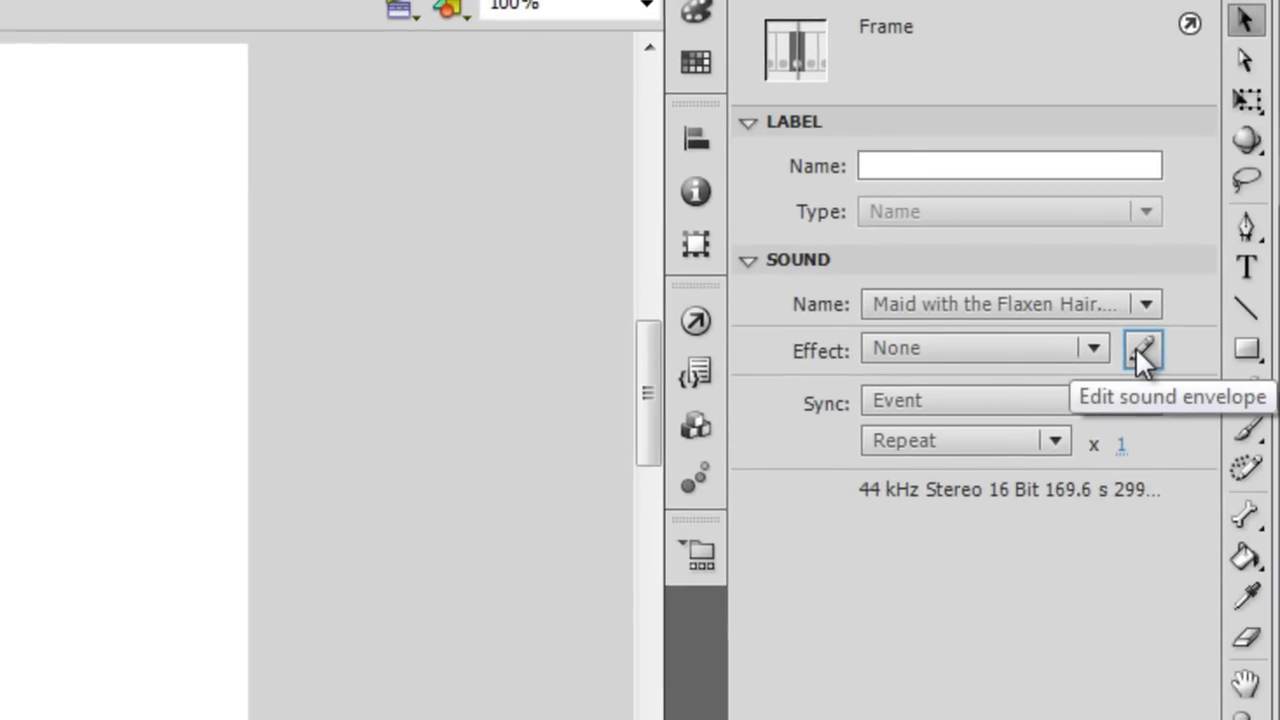
Open the sound properties of Sleep Away.mp3 from the document's library.
click(993, 592)
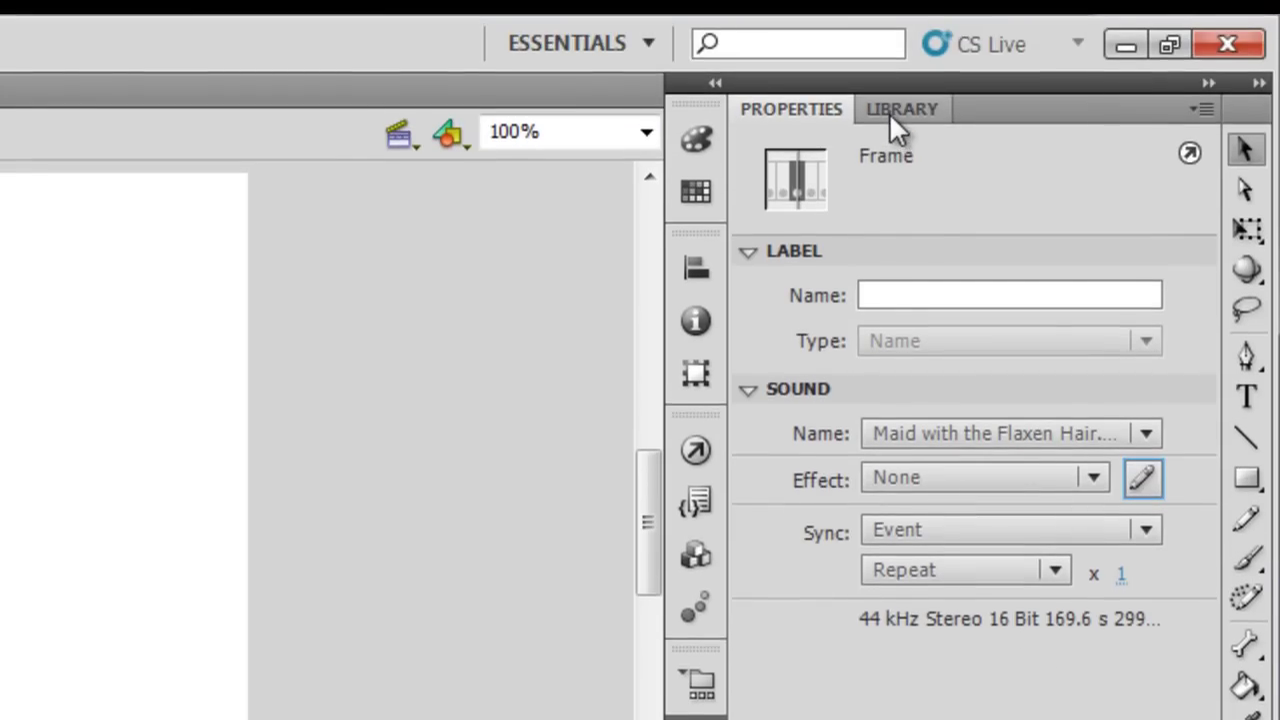
click(893, 112)
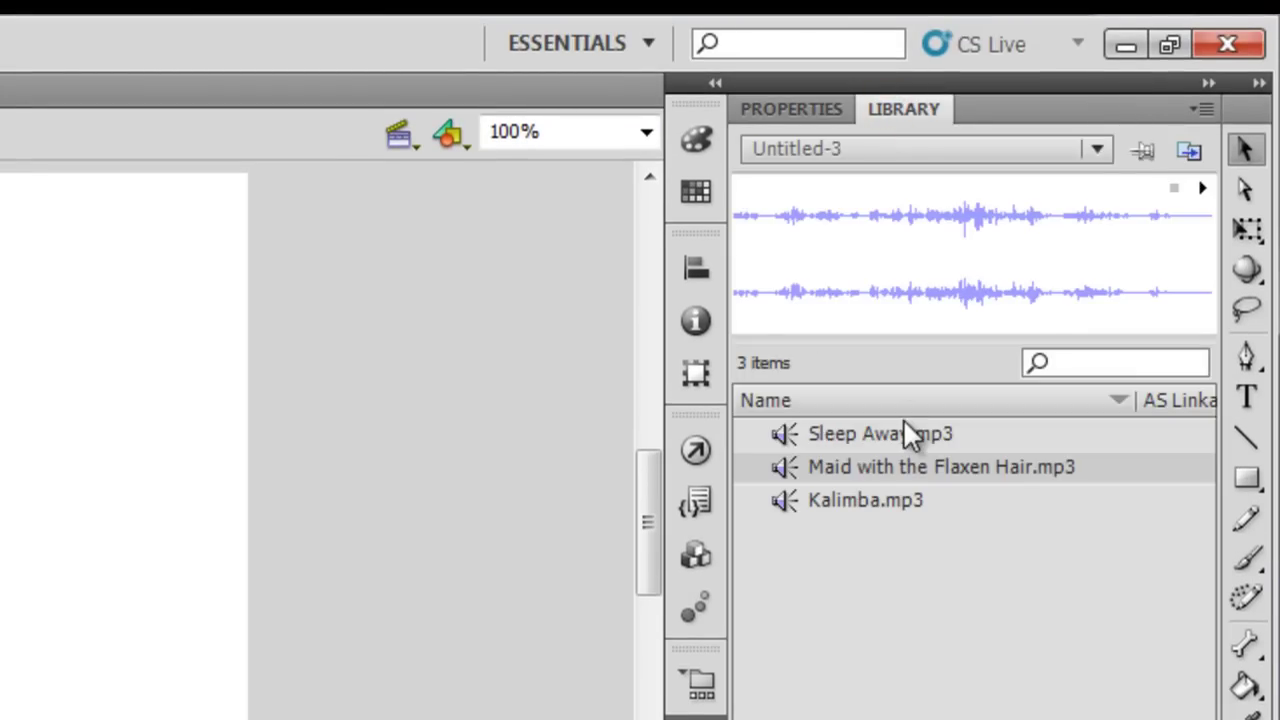
click(795, 106)
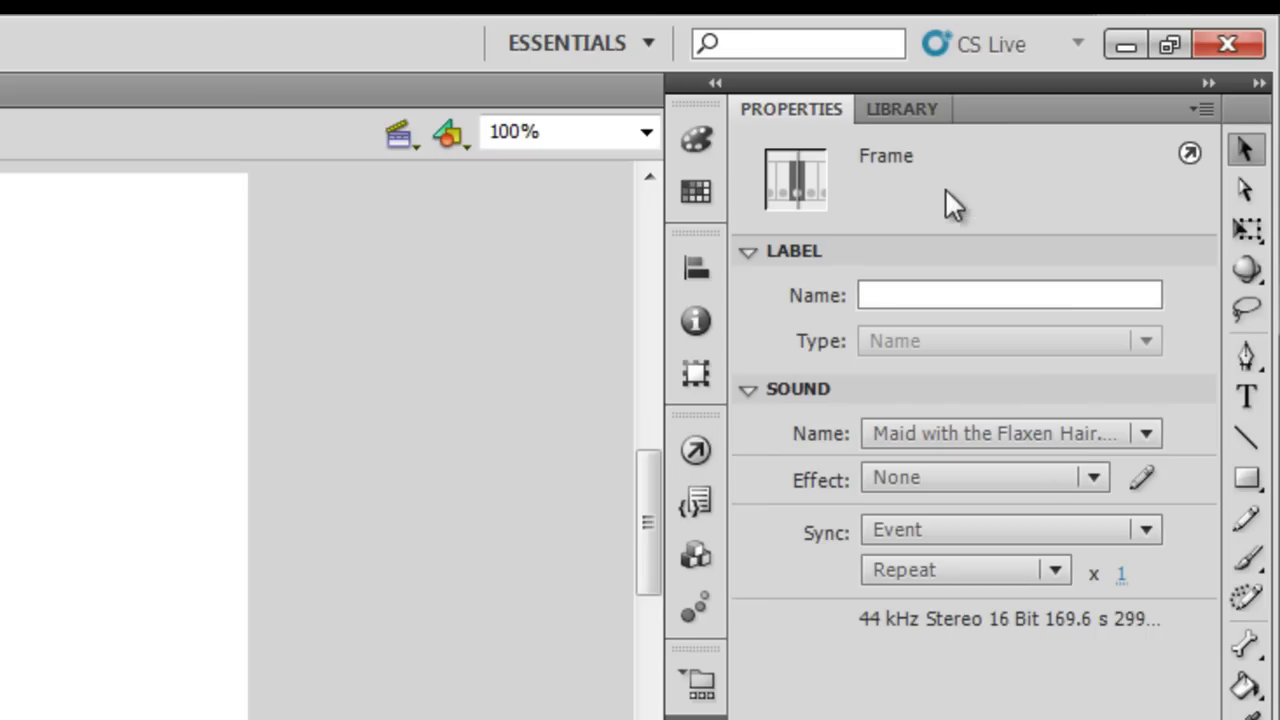
click(908, 108)
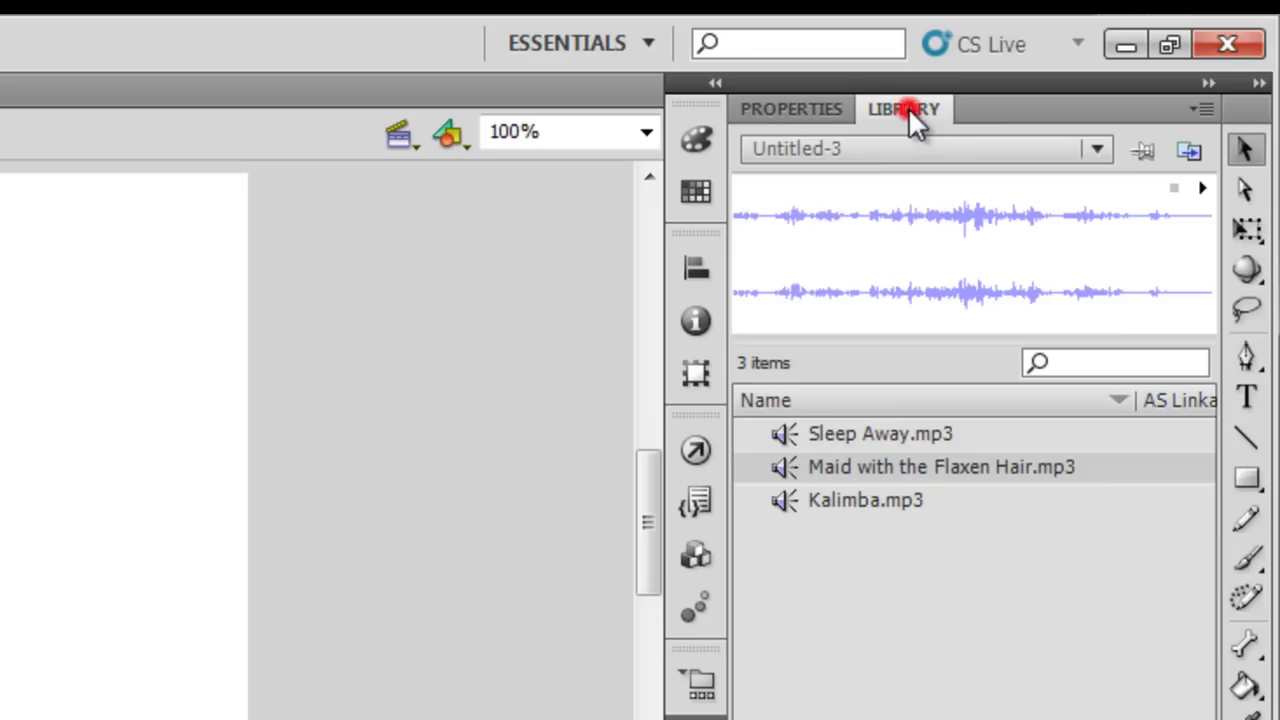
click(920, 430)
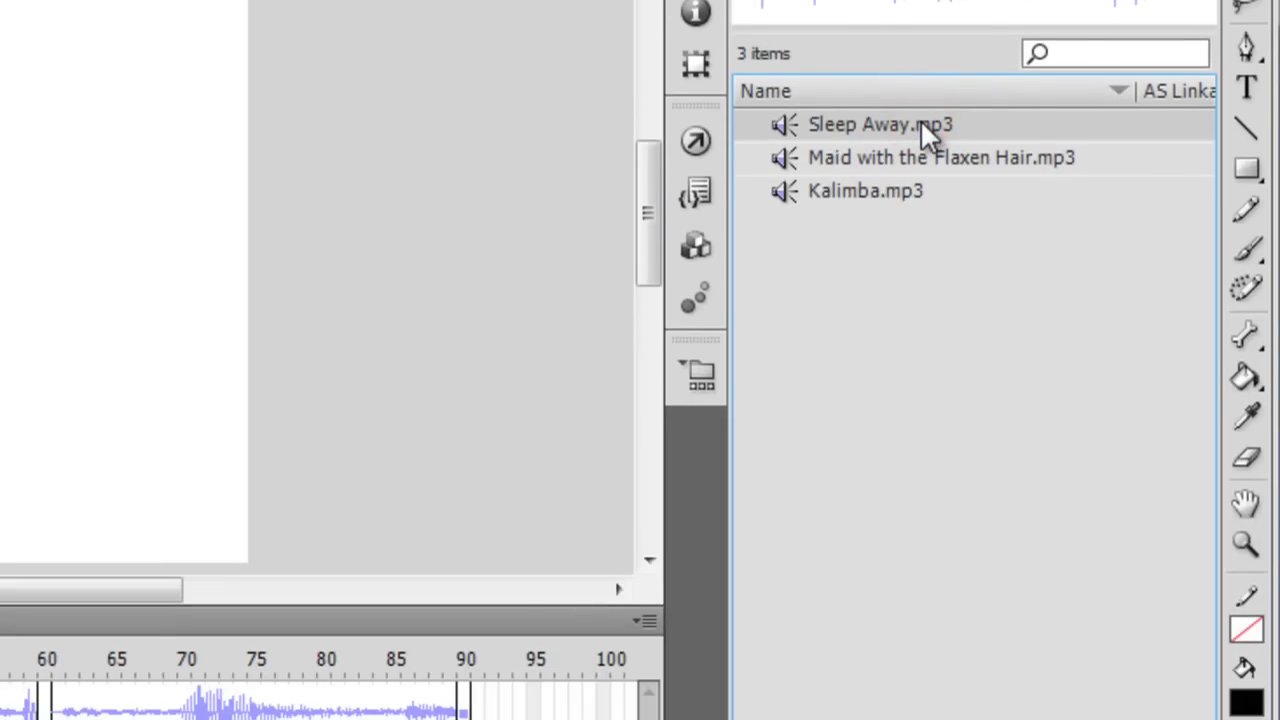
right_click(921, 124)
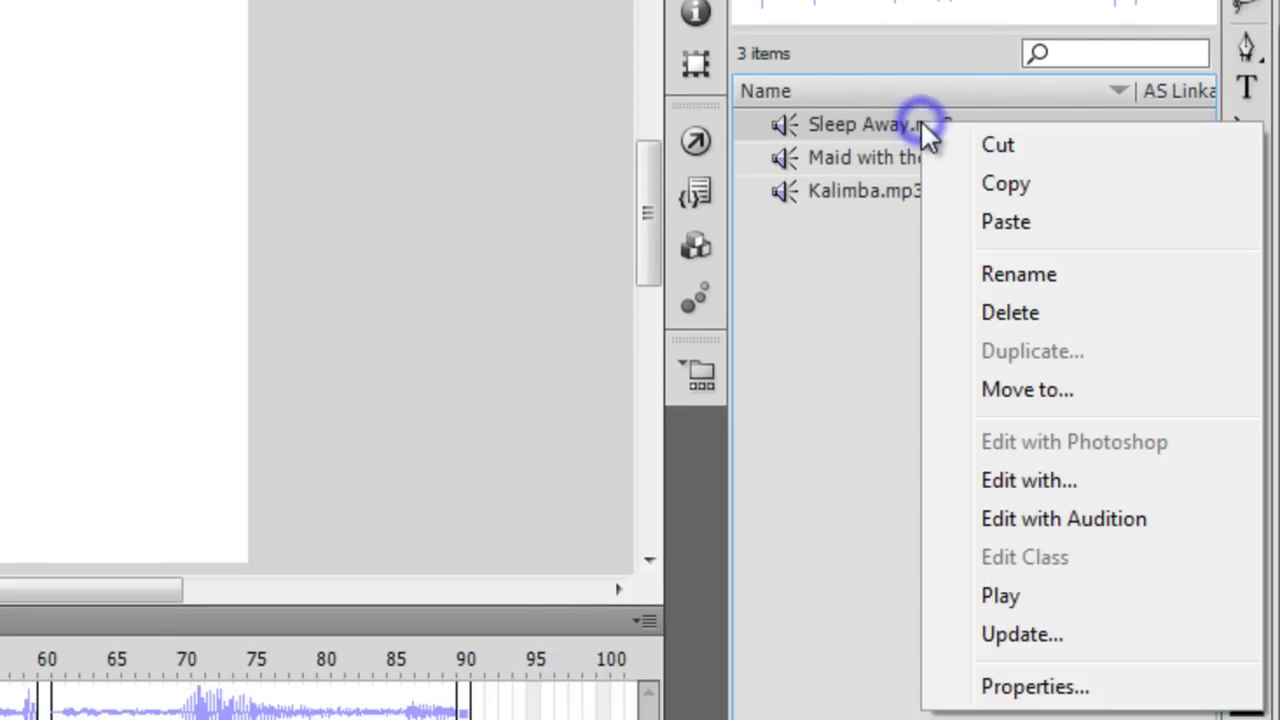
click(1074, 684)
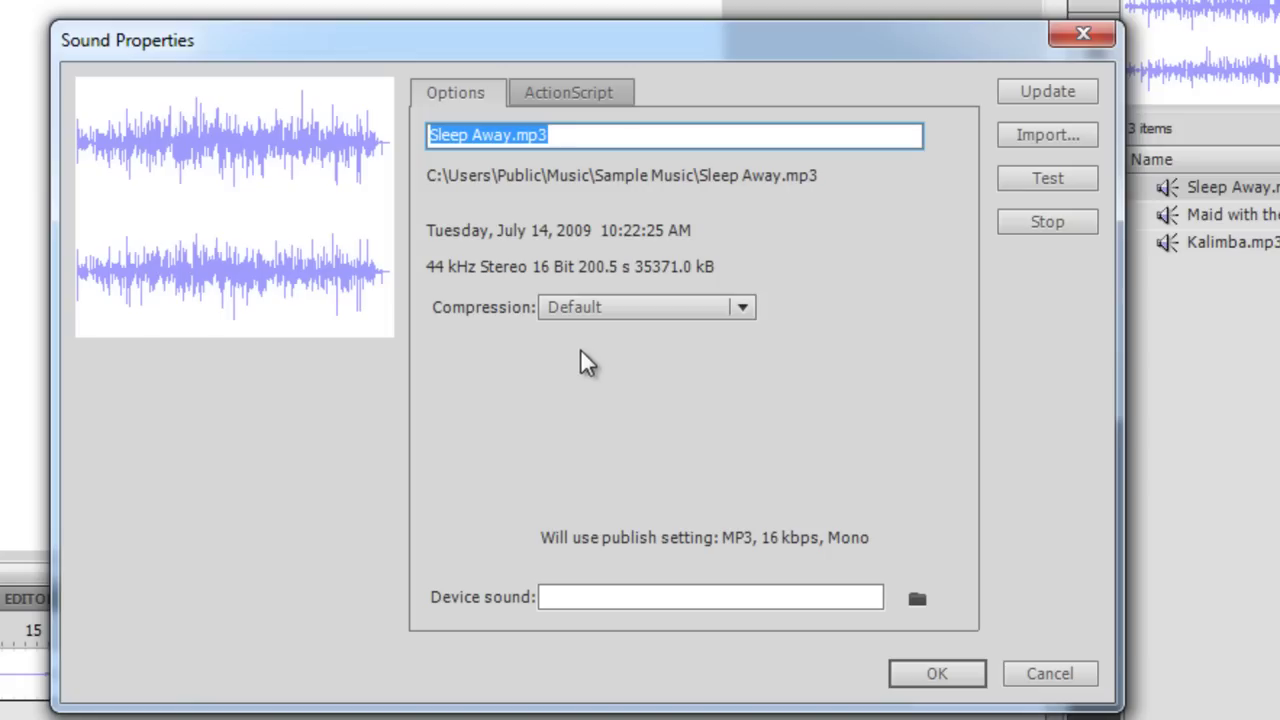
Set the sound's compression to MP3 and turn off the stereo to mono conversion.
click(609, 305)
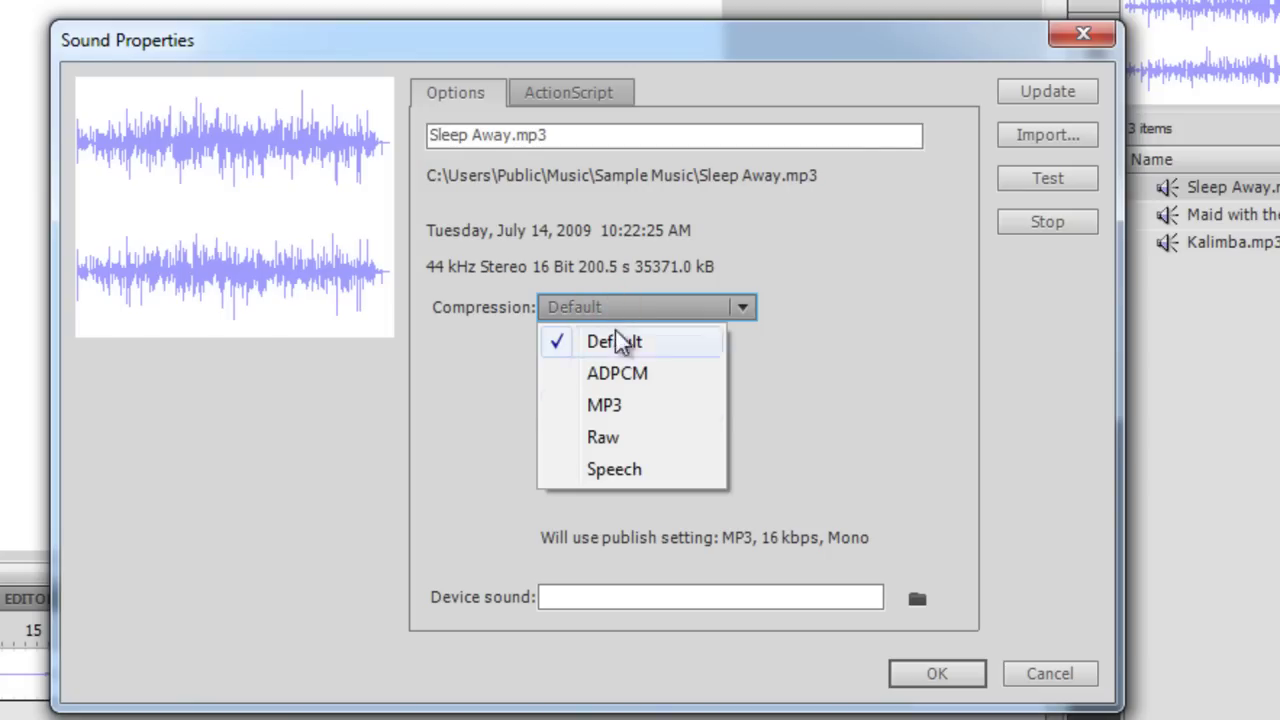
click(626, 408)
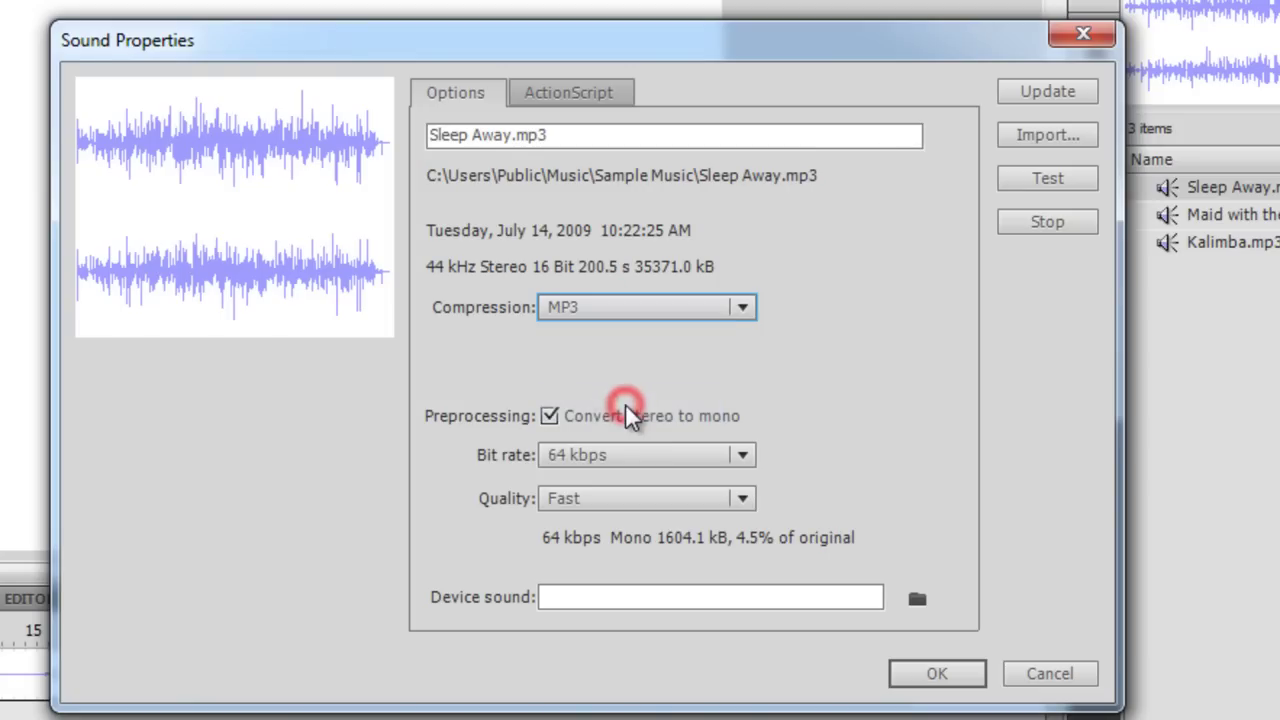
click(552, 418)
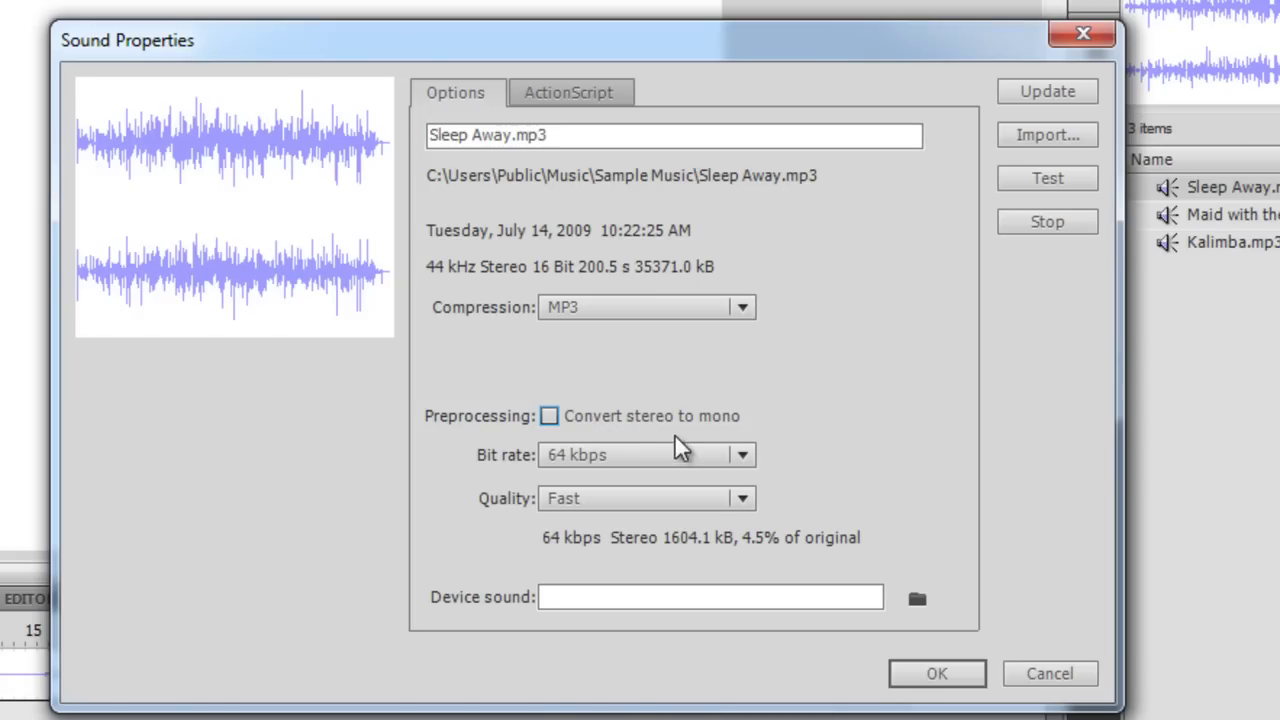
Set the MP3 compression's bit rate to 128 kbps and its quality to Best.
click(742, 455)
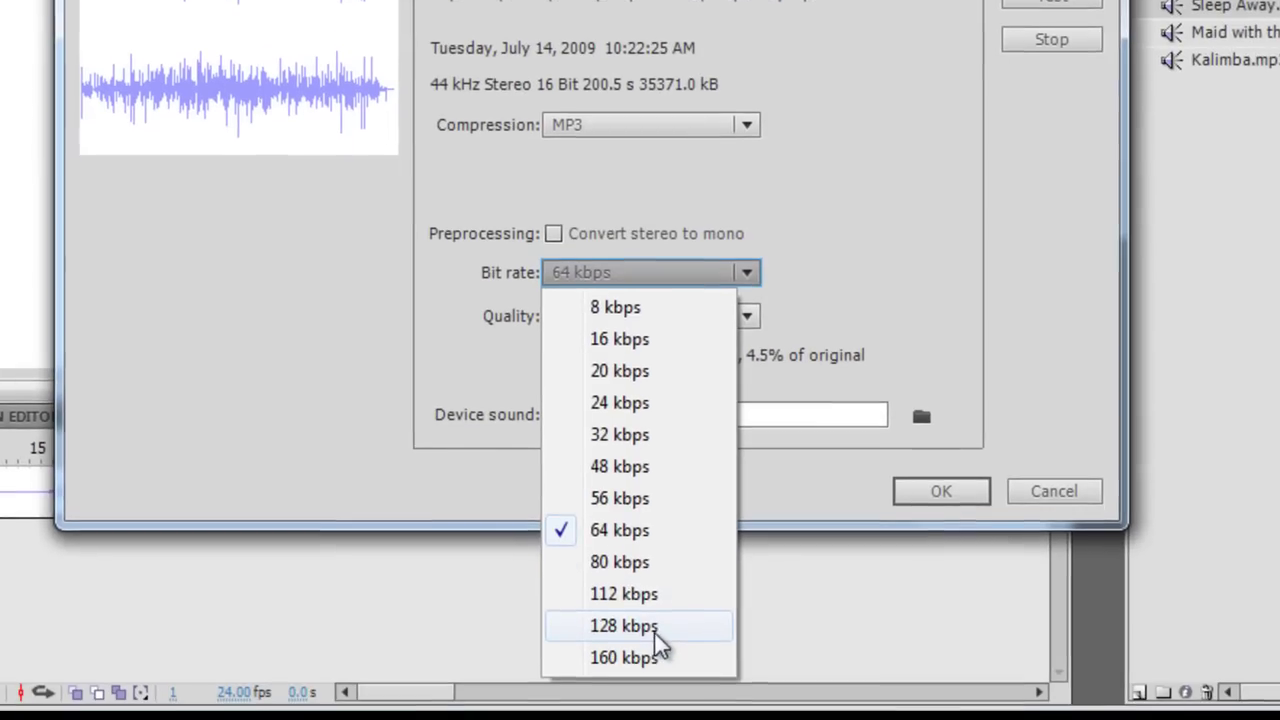
click(650, 632)
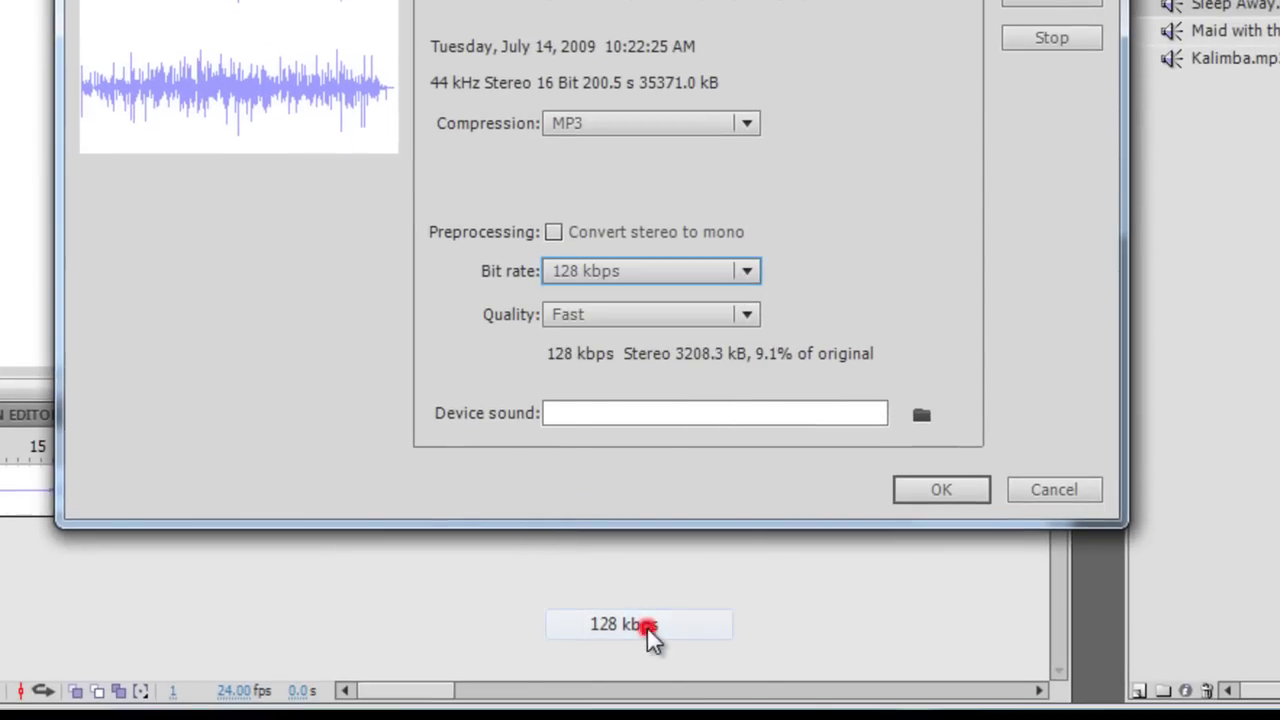
click(619, 314)
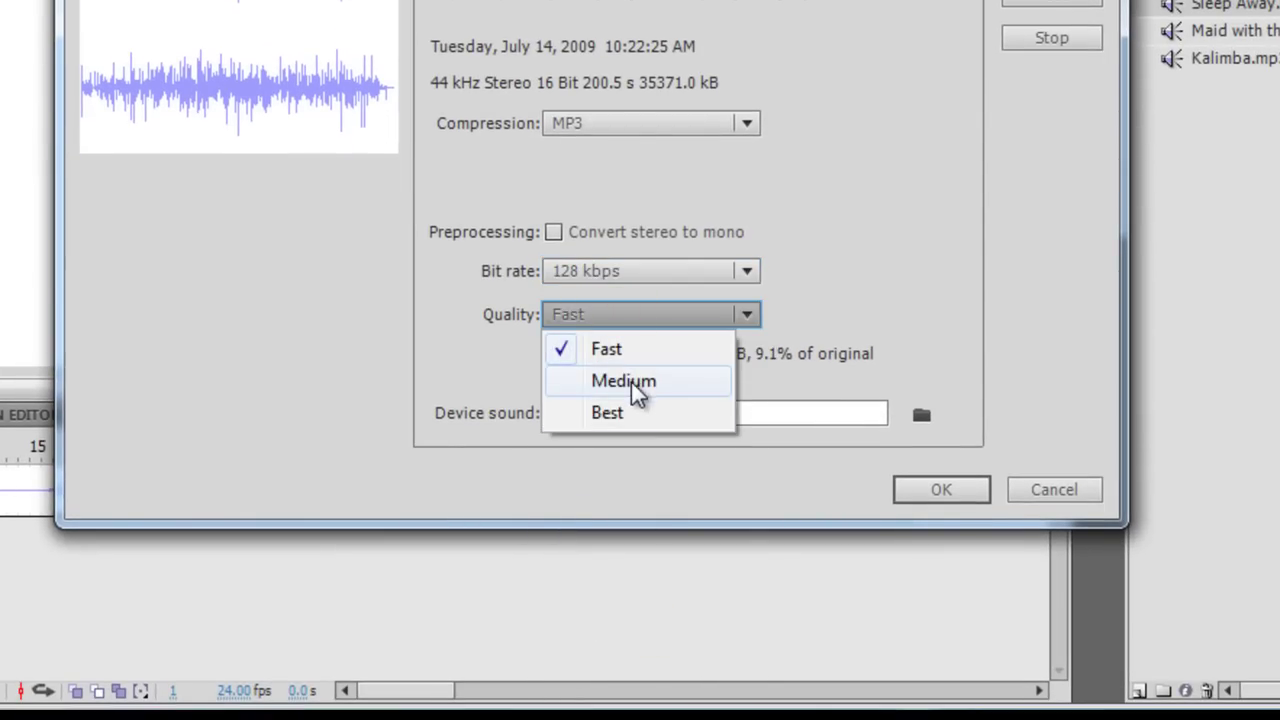
click(634, 413)
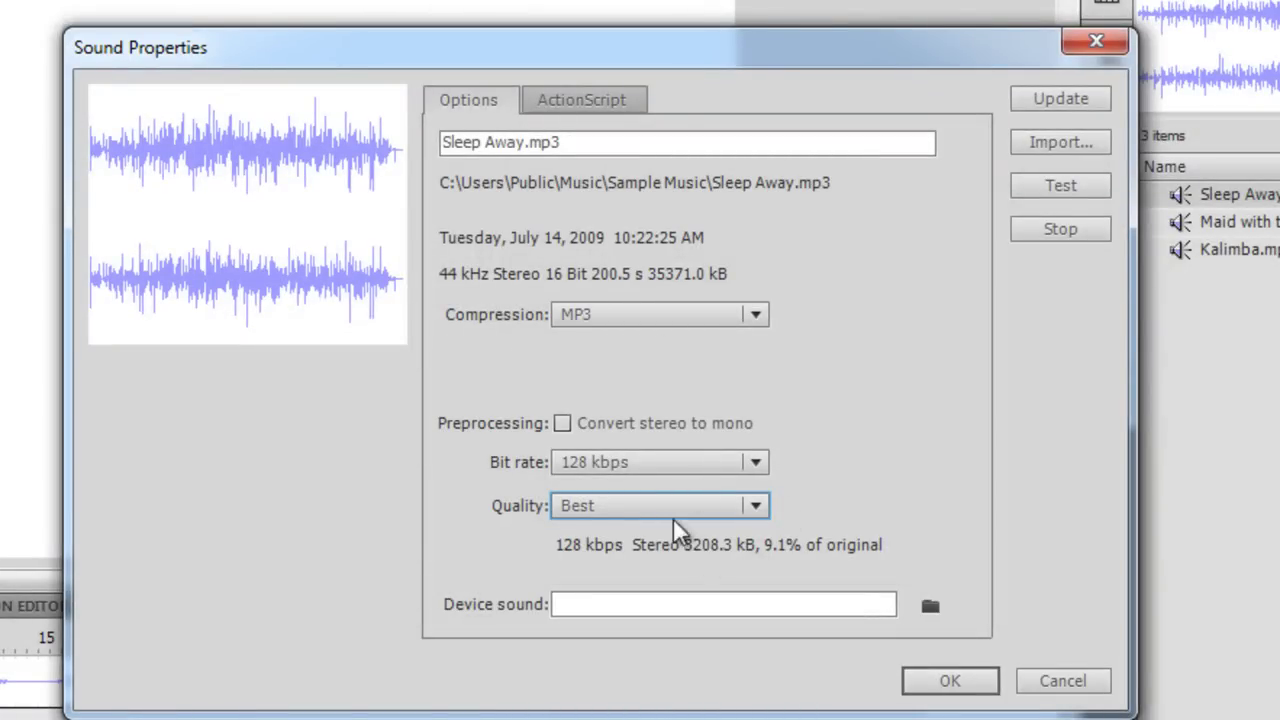
Update Sleep Away.mp3 from its source file and accept the sound properties.
click(1068, 100)
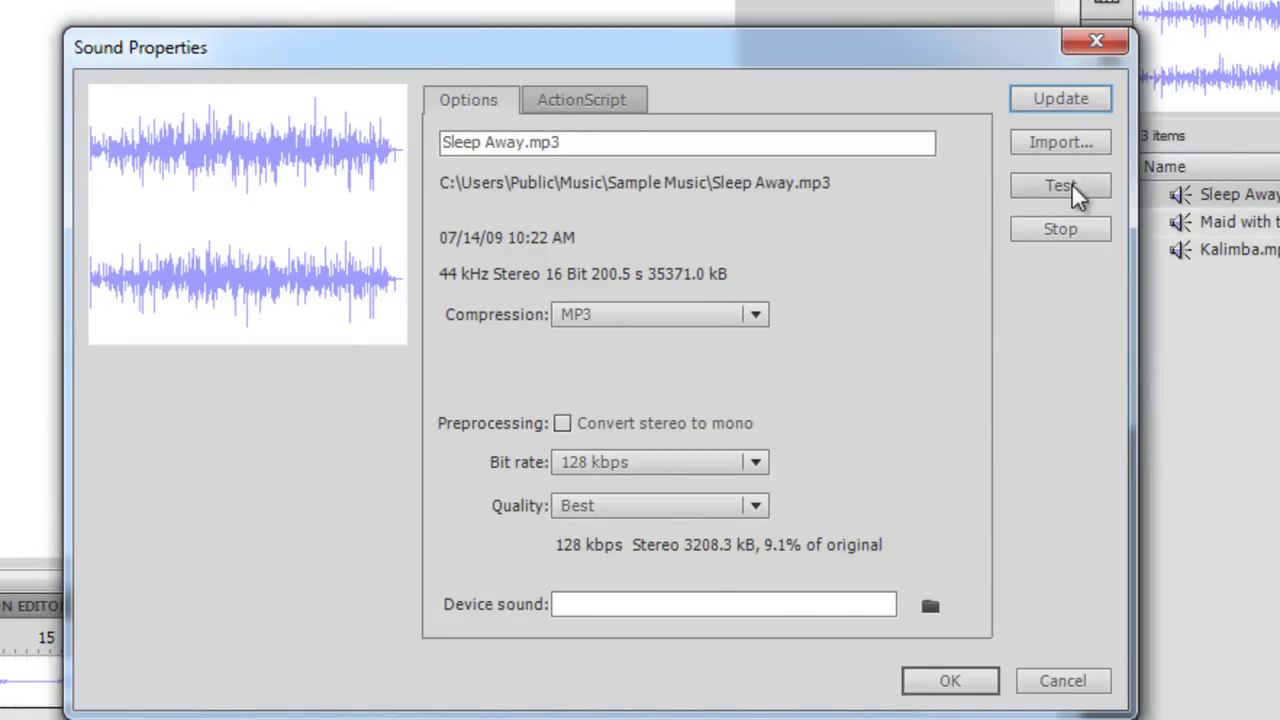
click(1057, 100)
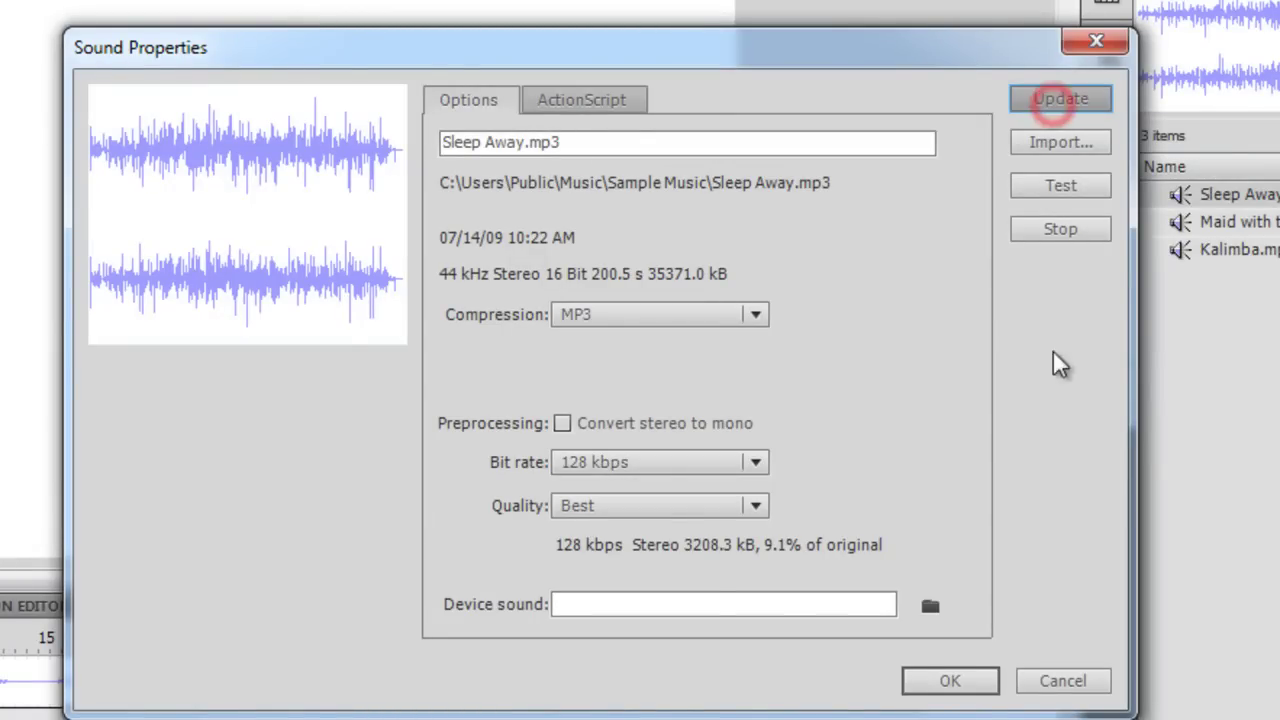
click(972, 684)
click(980, 681)
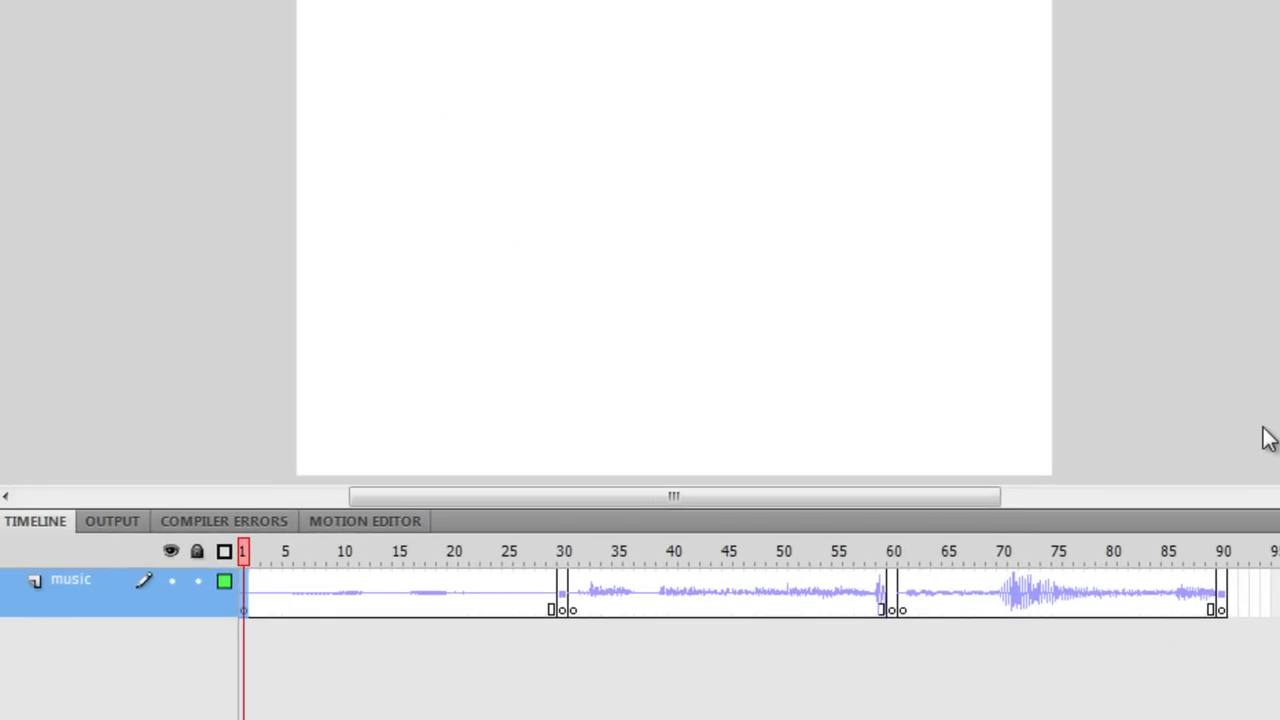